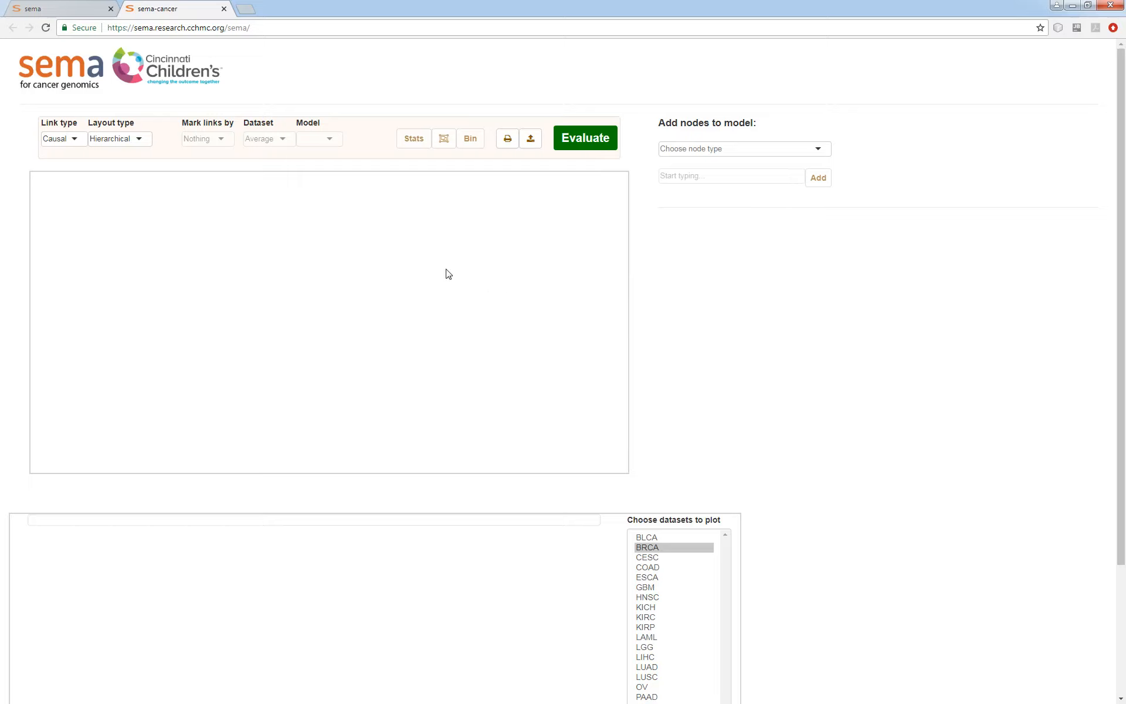
Add a Somatic mutation (WXS) node for the gene TP53 to the model.
left_click(785, 151)
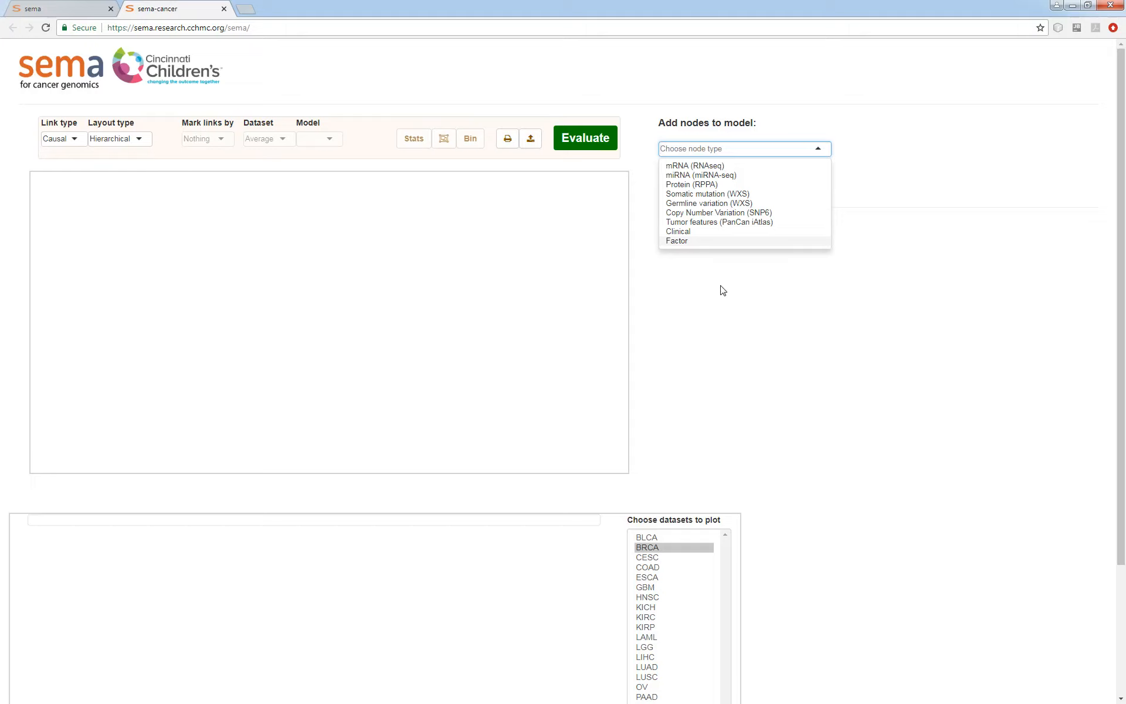
left_click(708, 196)
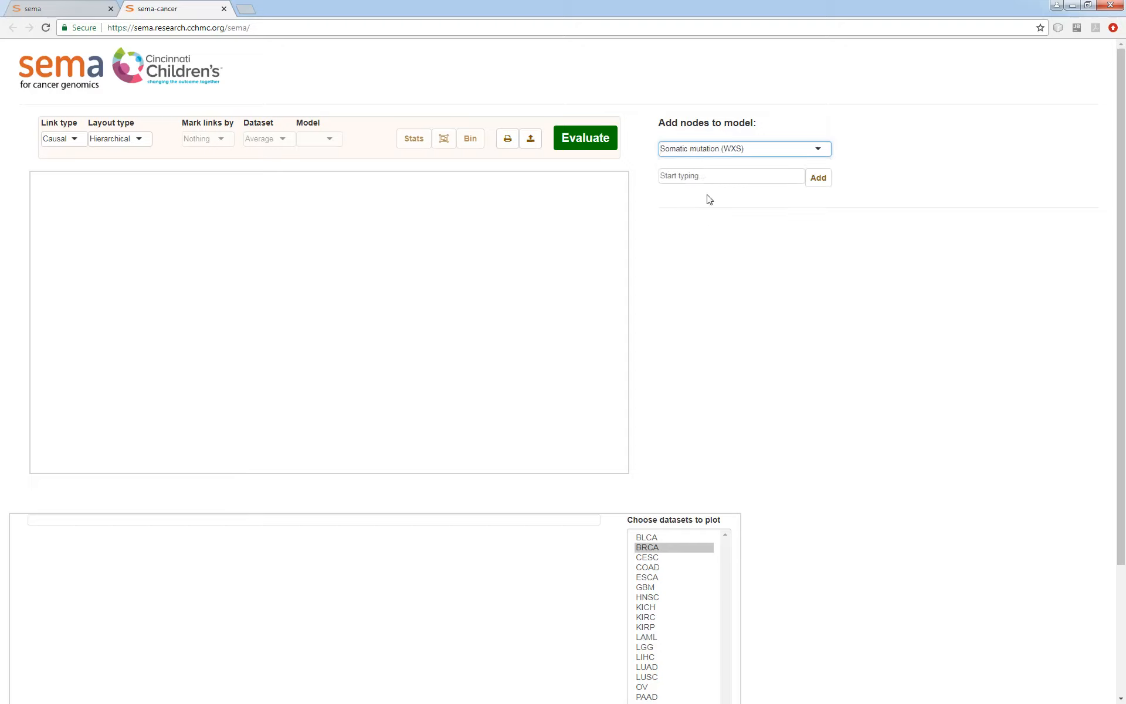
left_click(687, 175)
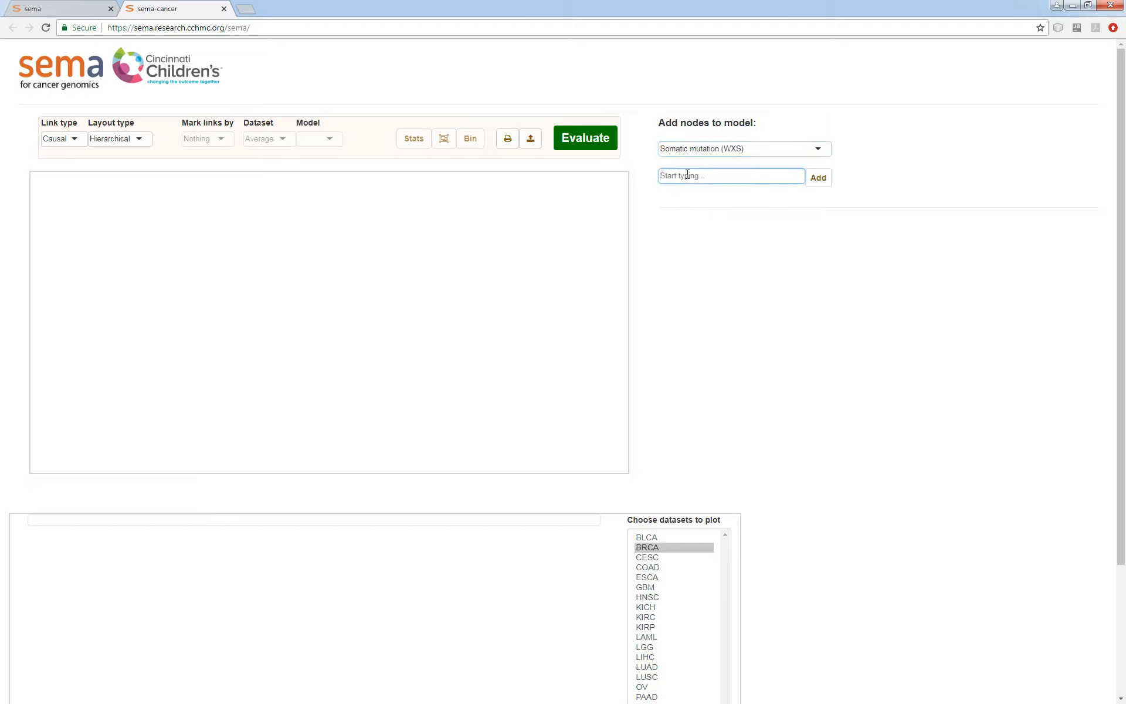
type("tp53")
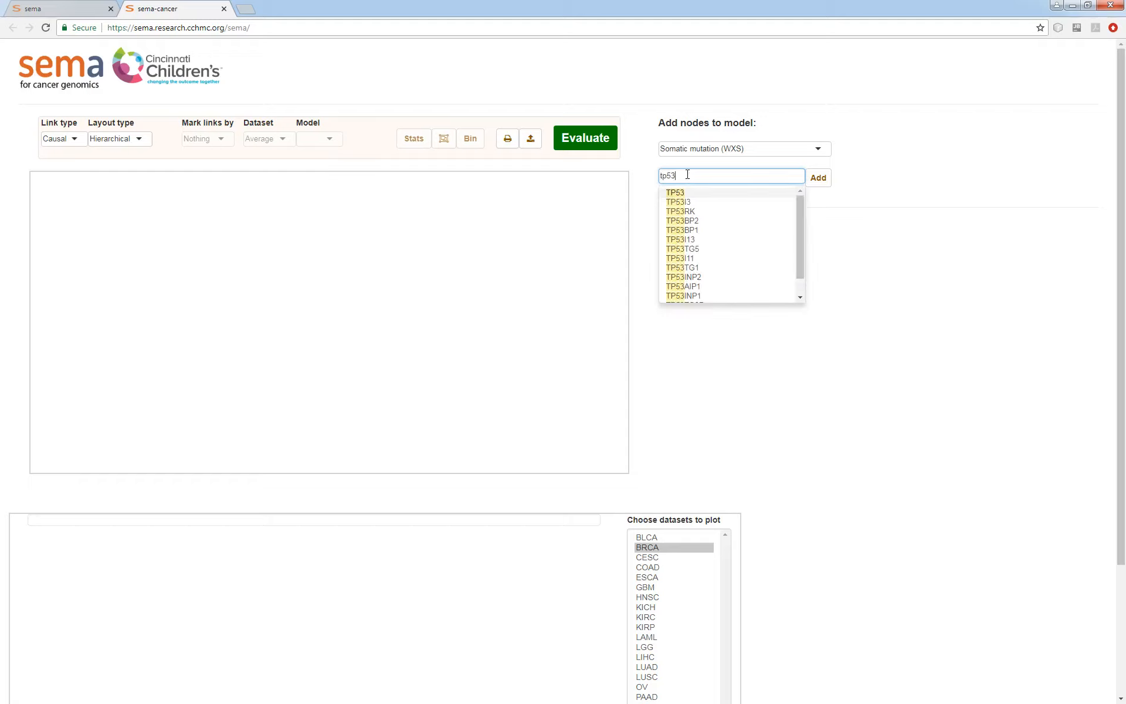
key("Return")
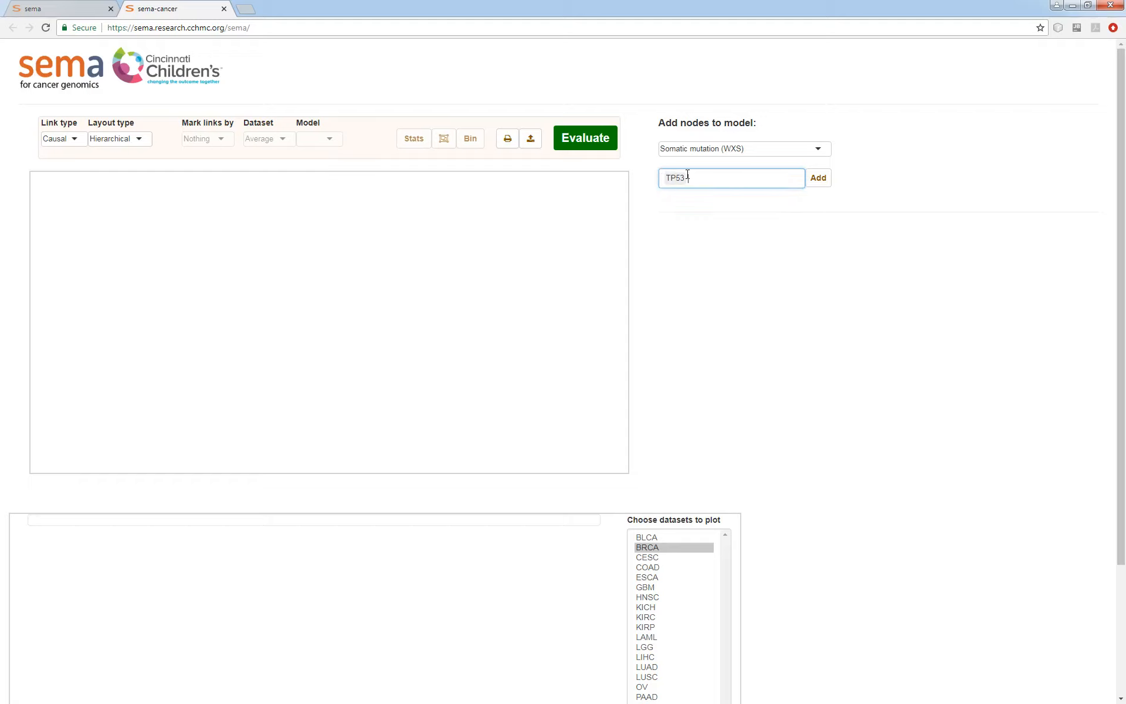
left_click(818, 182)
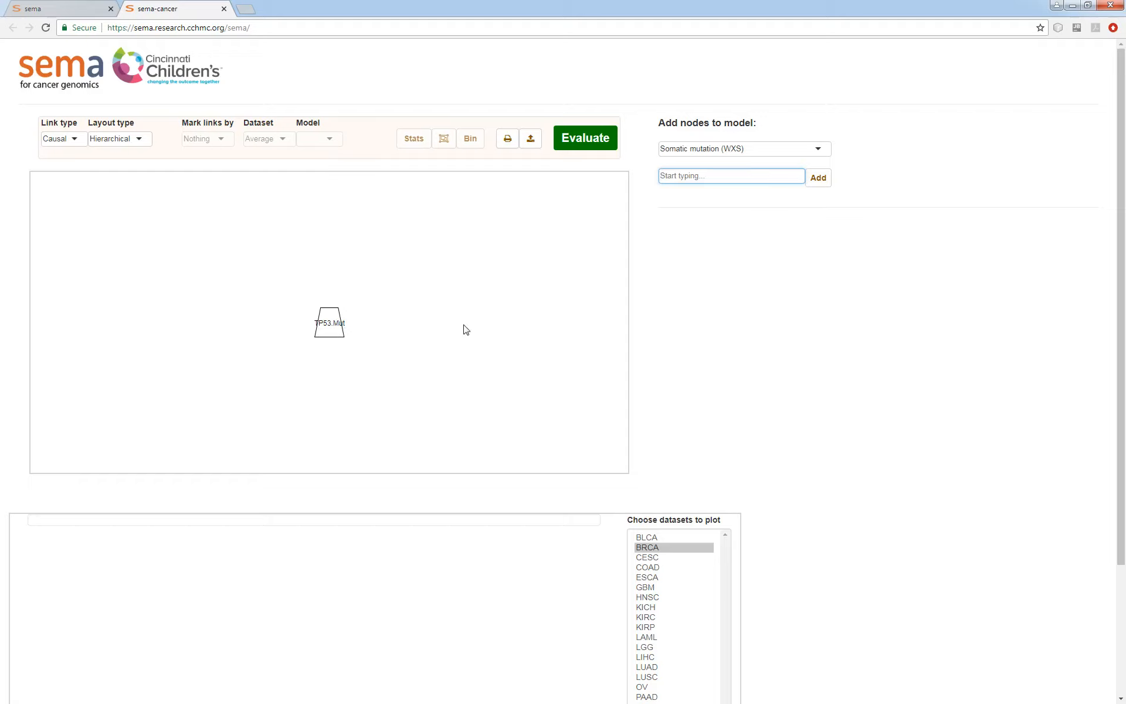
Plot the TP53 mutation node's samples and view single datasets one after another, including BLCA, CESC and COAD.
left_click(327, 330)
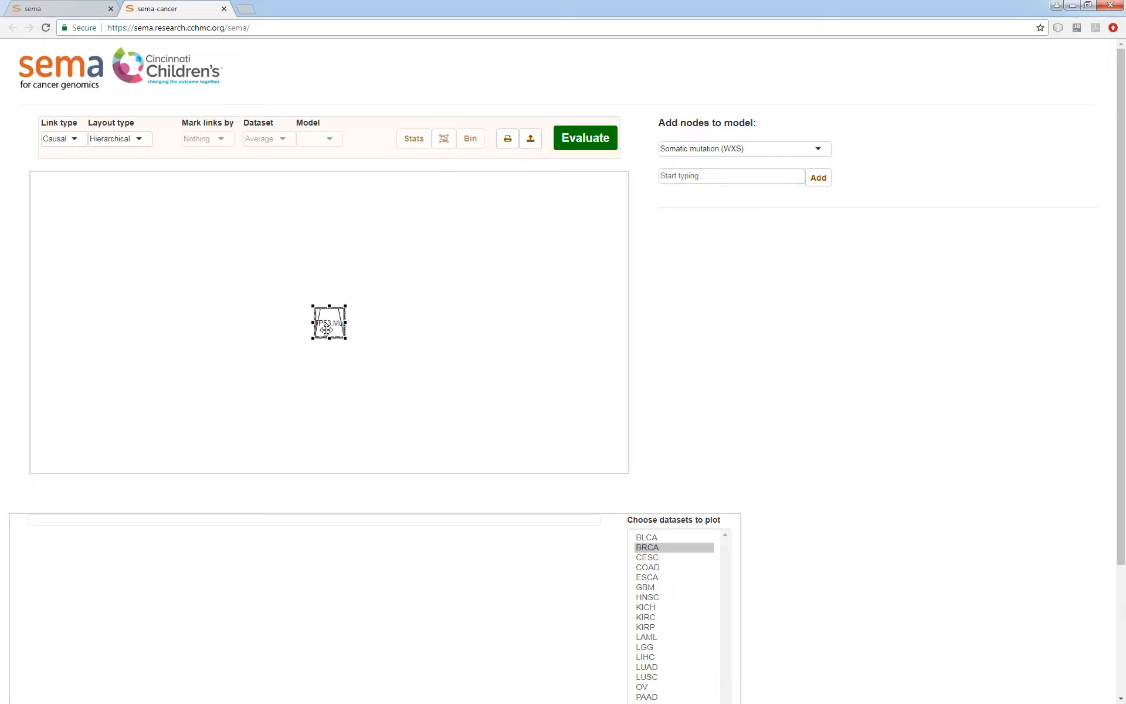
scroll(917, 445, "down", 3)
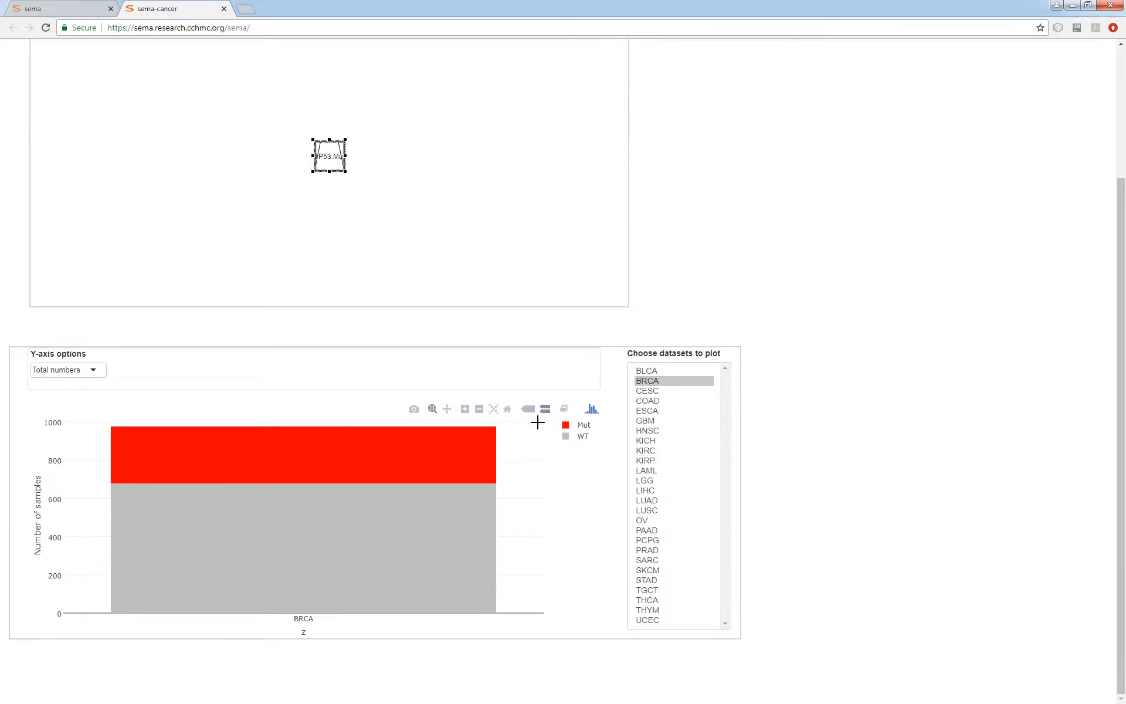
left_click(664, 382)
left_click(662, 372)
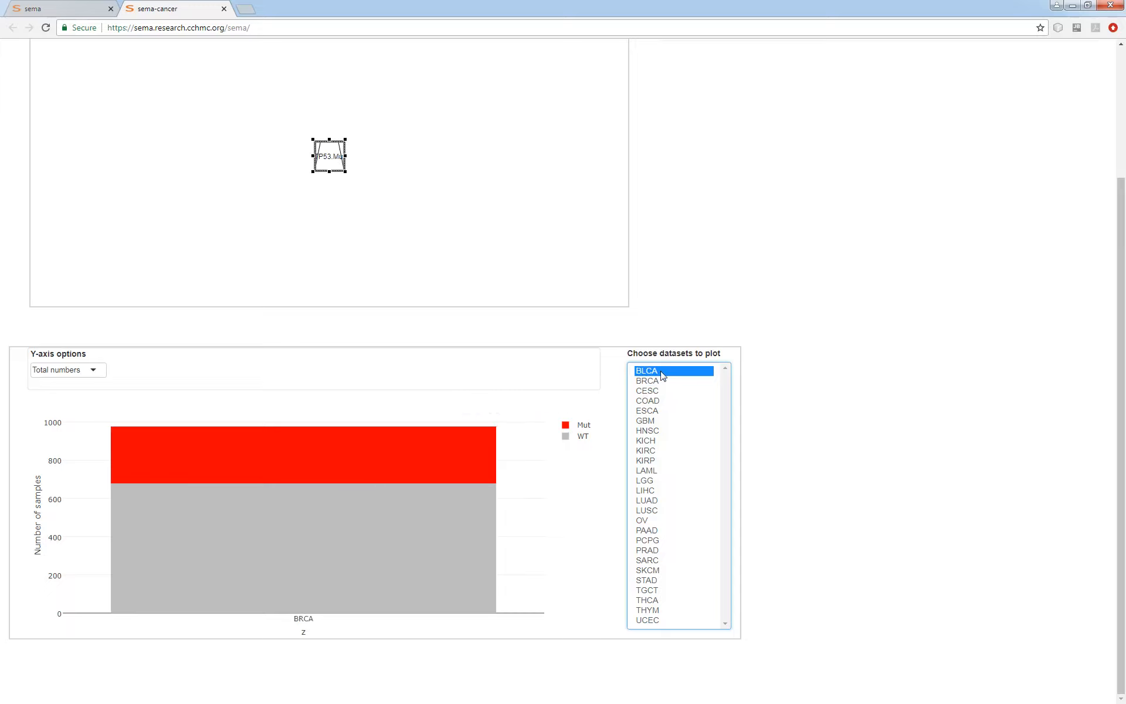
left_click(660, 391)
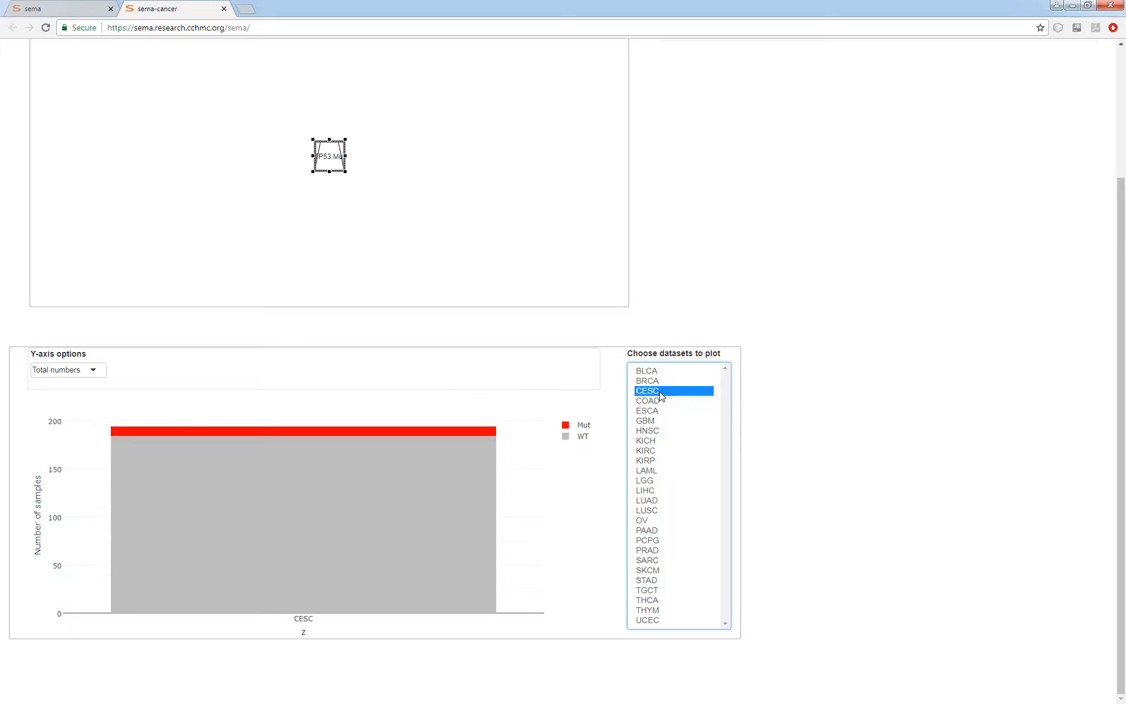
left_click(658, 401)
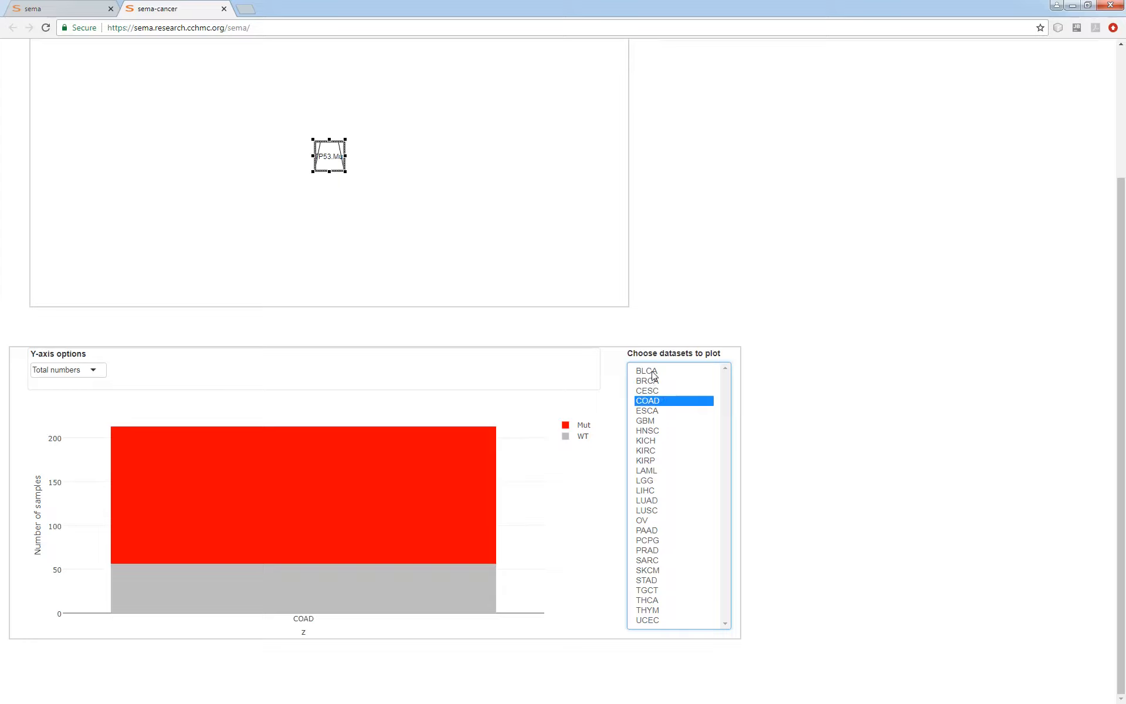
Plot the TP53 mutation node for all datasets from BLCA to UCEC, viewing only PRAD to SKCM in between.
left_click_drag(652, 371, 659, 626)
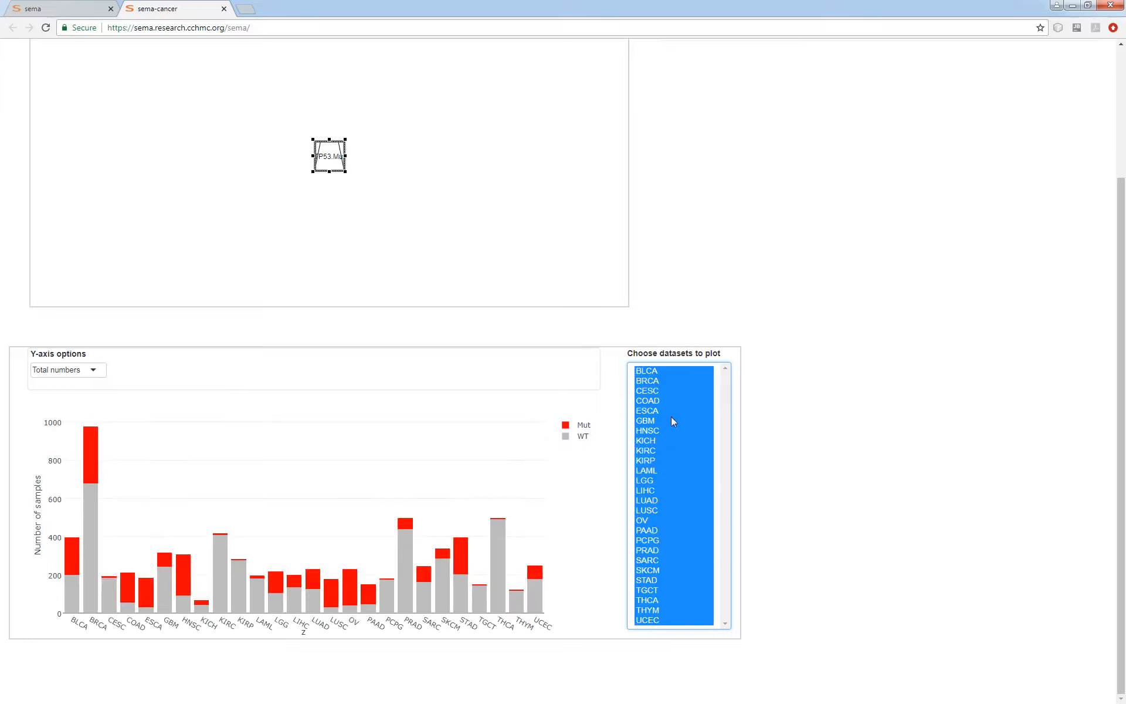
left_click_drag(673, 422, 672, 440)
left_click_drag(657, 552, 659, 573)
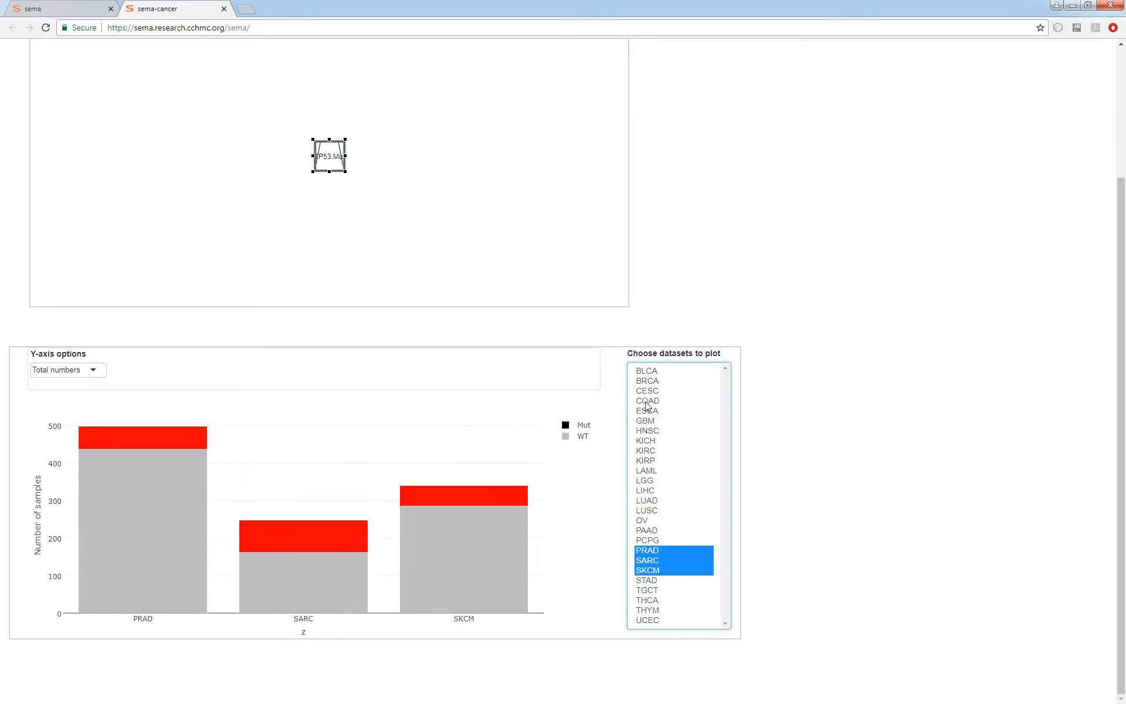
left_click_drag(674, 373, 660, 623)
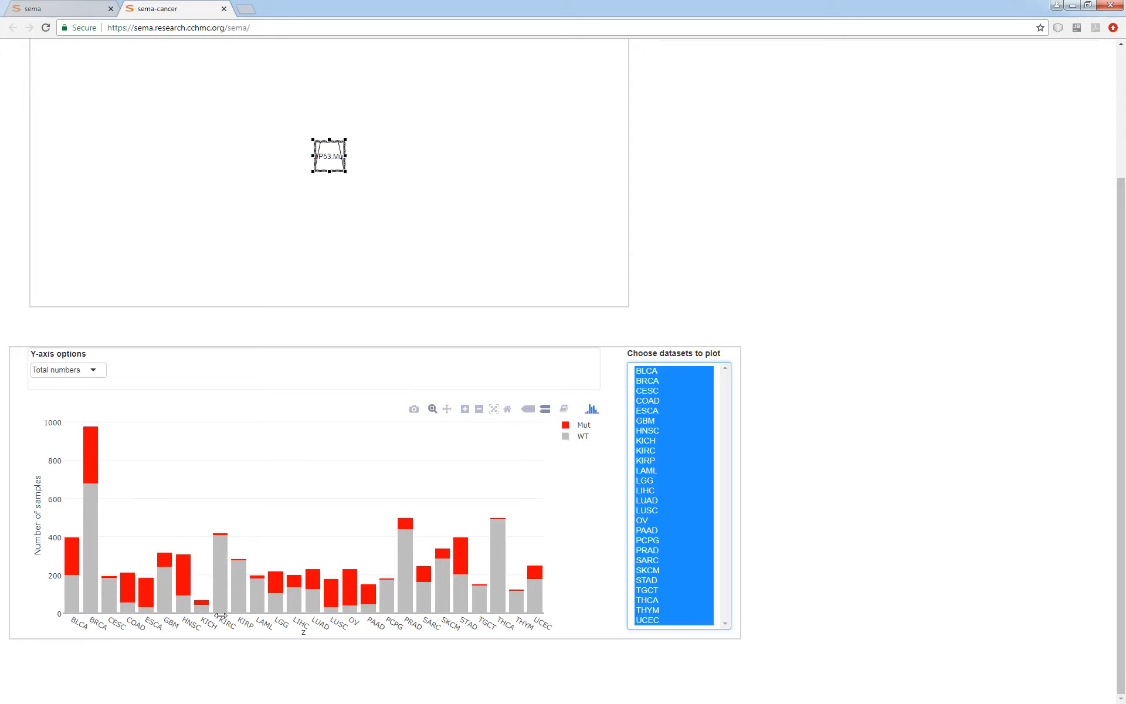
Set the Y-axis of the TP53 mutation plot to Proportion and deselect the node.
left_click(92, 369)
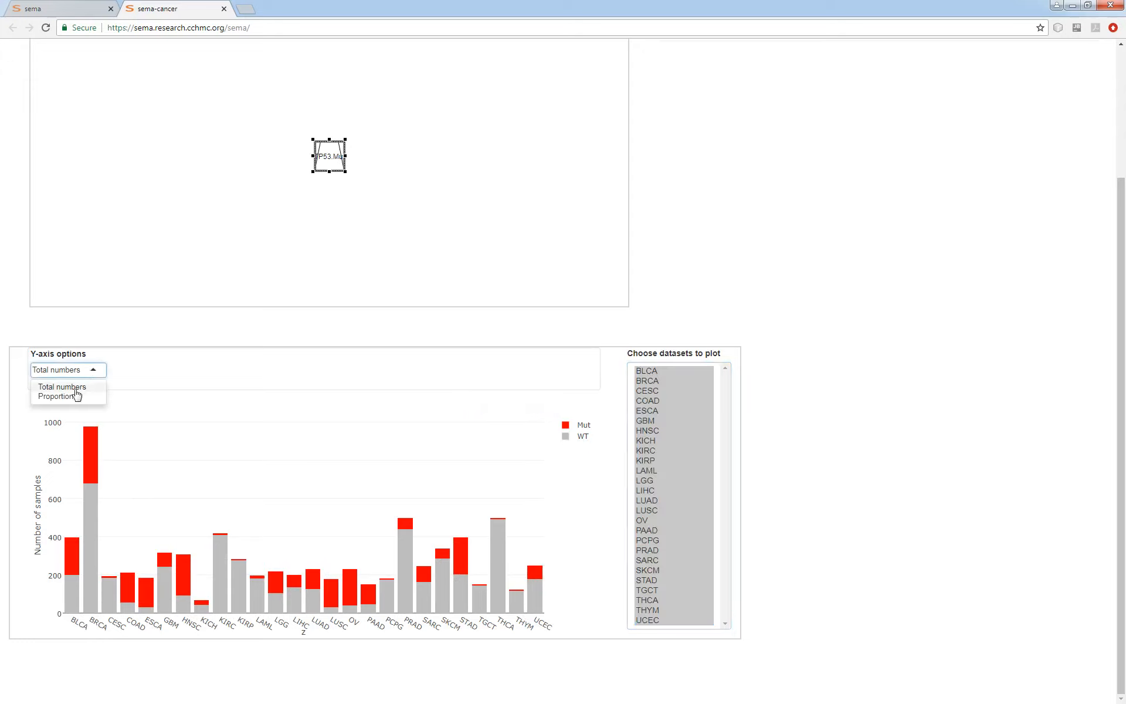
left_click(77, 395)
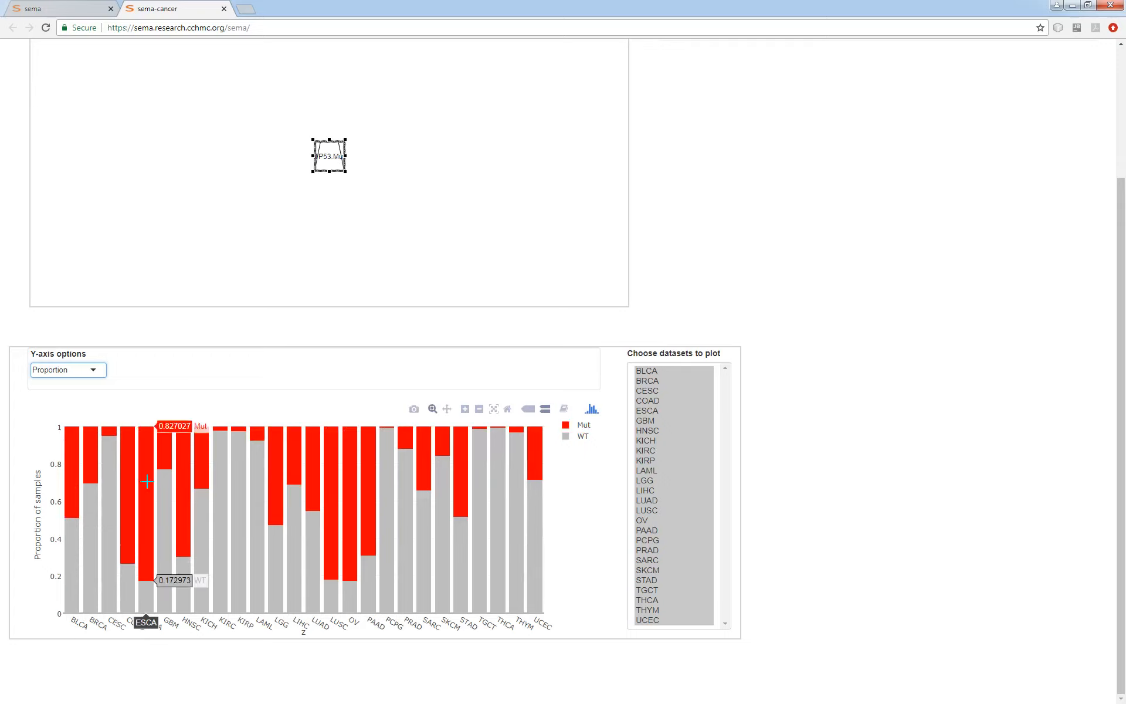
left_click(455, 240)
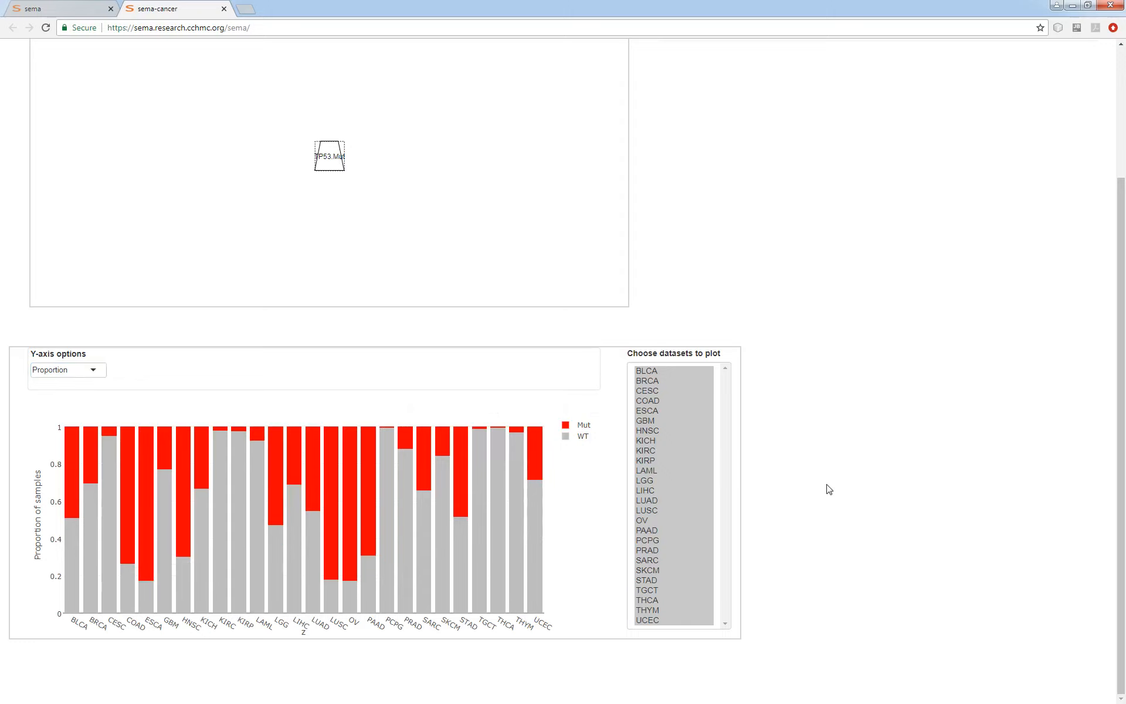
Add an mRNA (RNAseq) node for the gene MDM2 to the model.
scroll(827, 488, "up", 3)
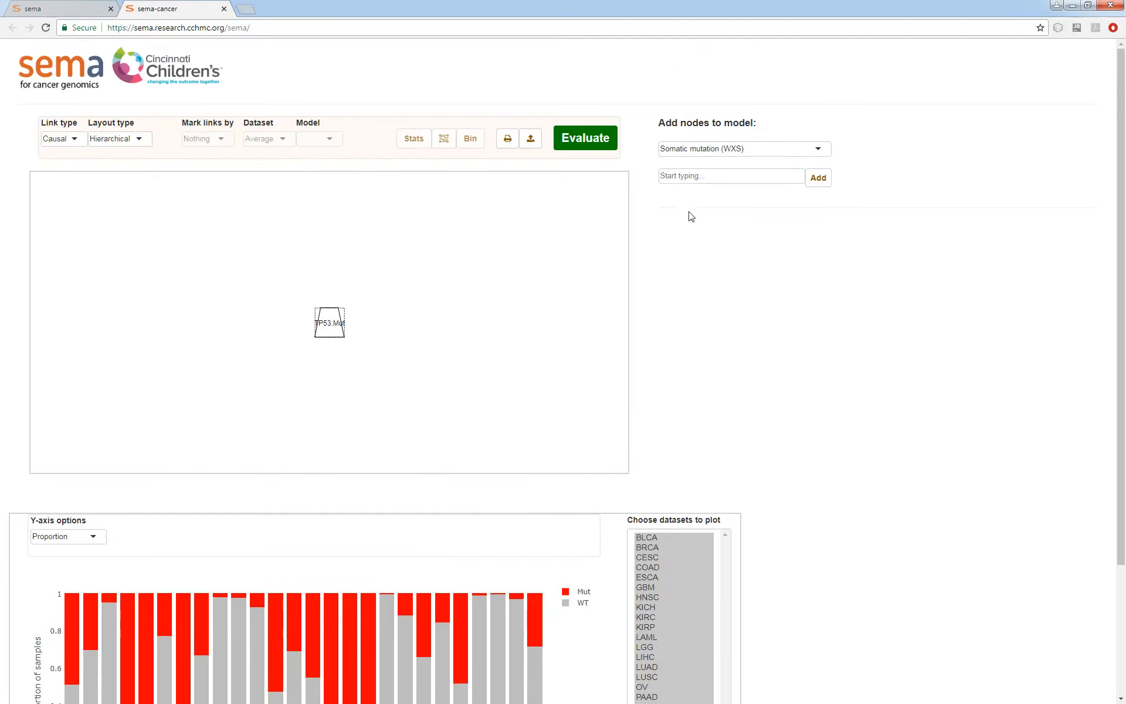
left_click(715, 154)
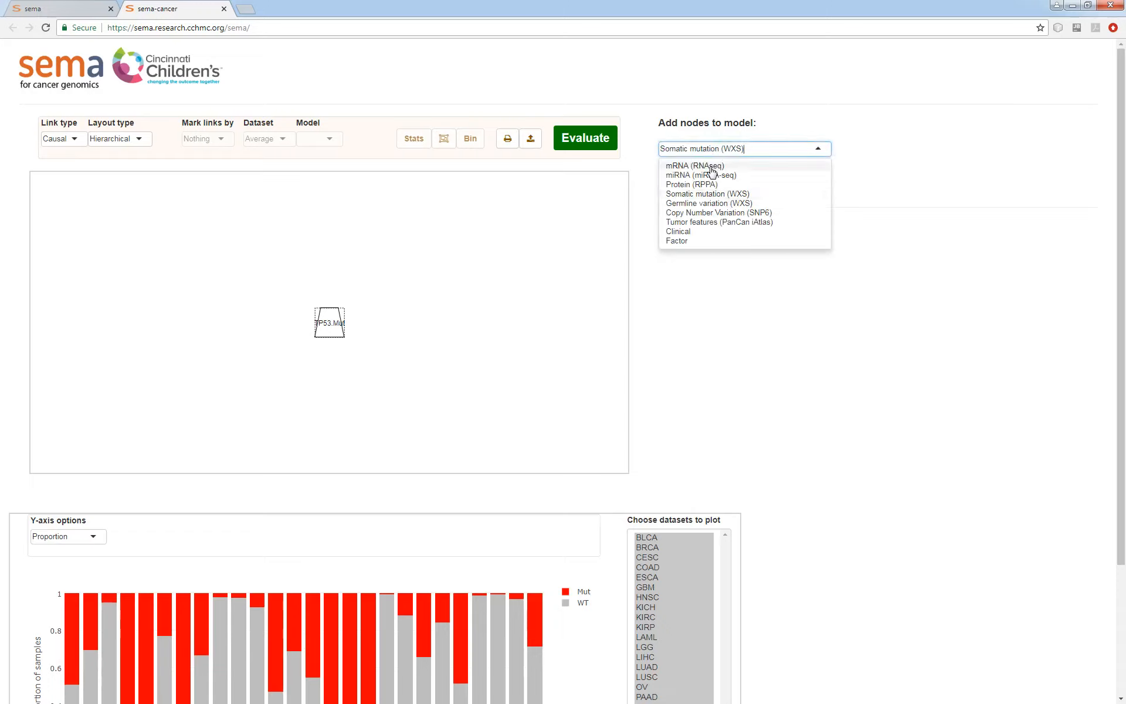
left_click(711, 167)
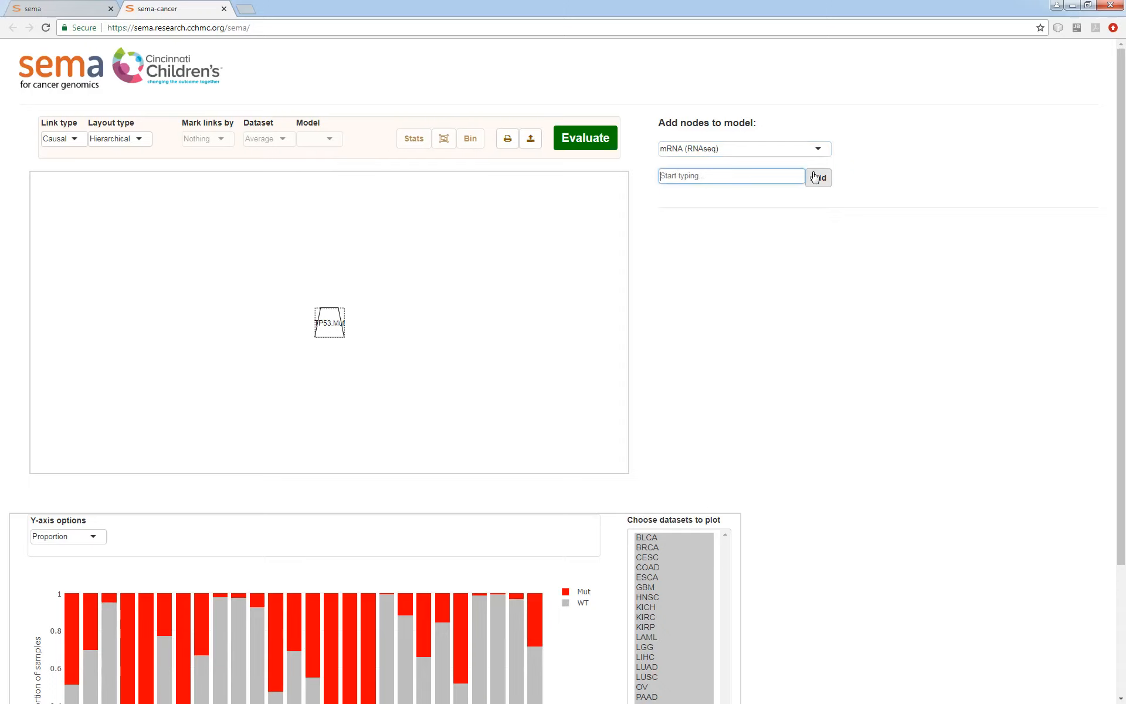
type("mdm2")
key("Return")
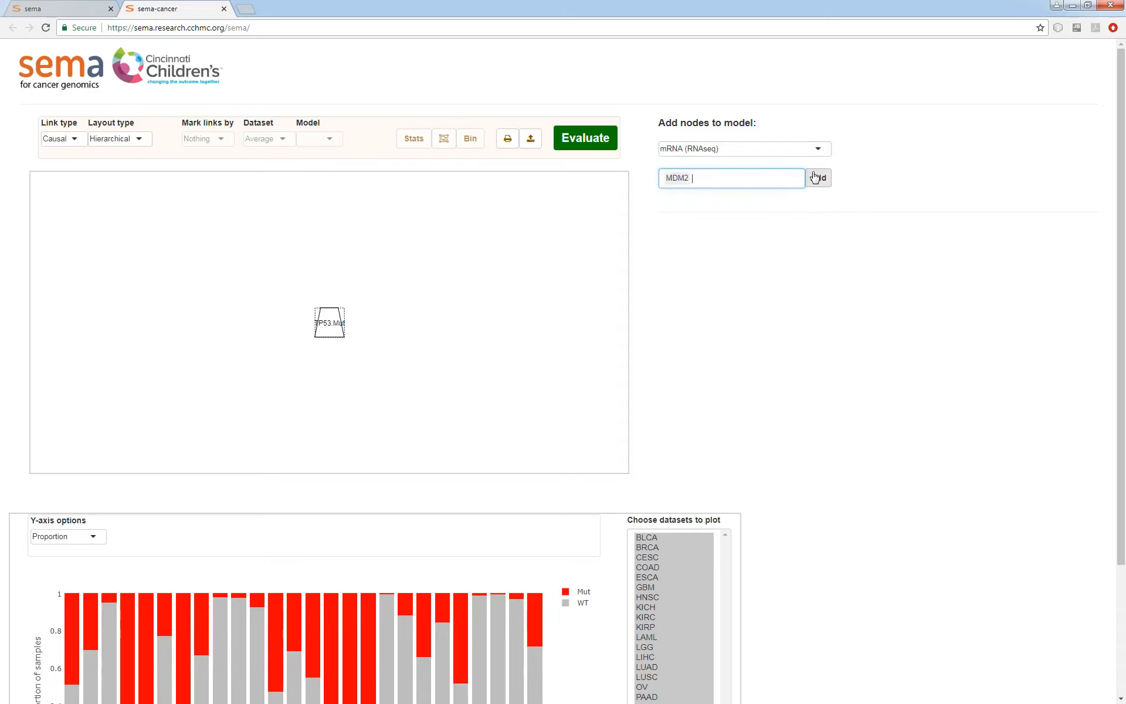
left_click(816, 177)
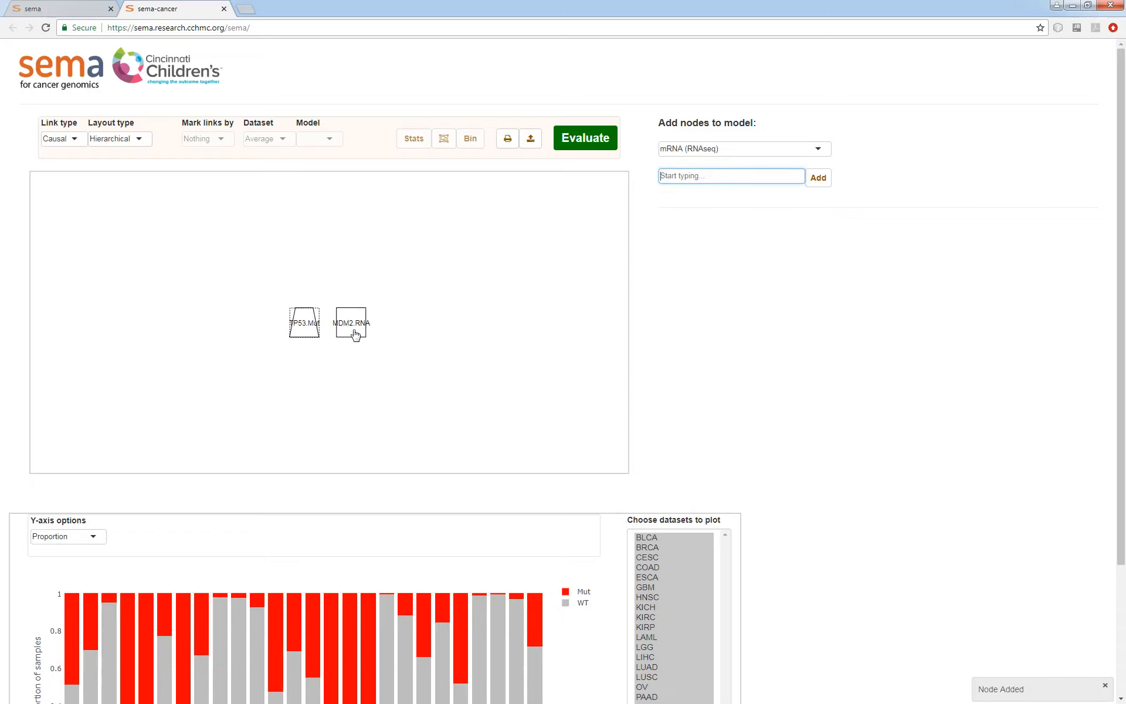
Plot the MDM2 mRNA node's expression across all selected datasets.
scroll(668, 346, "down", 1)
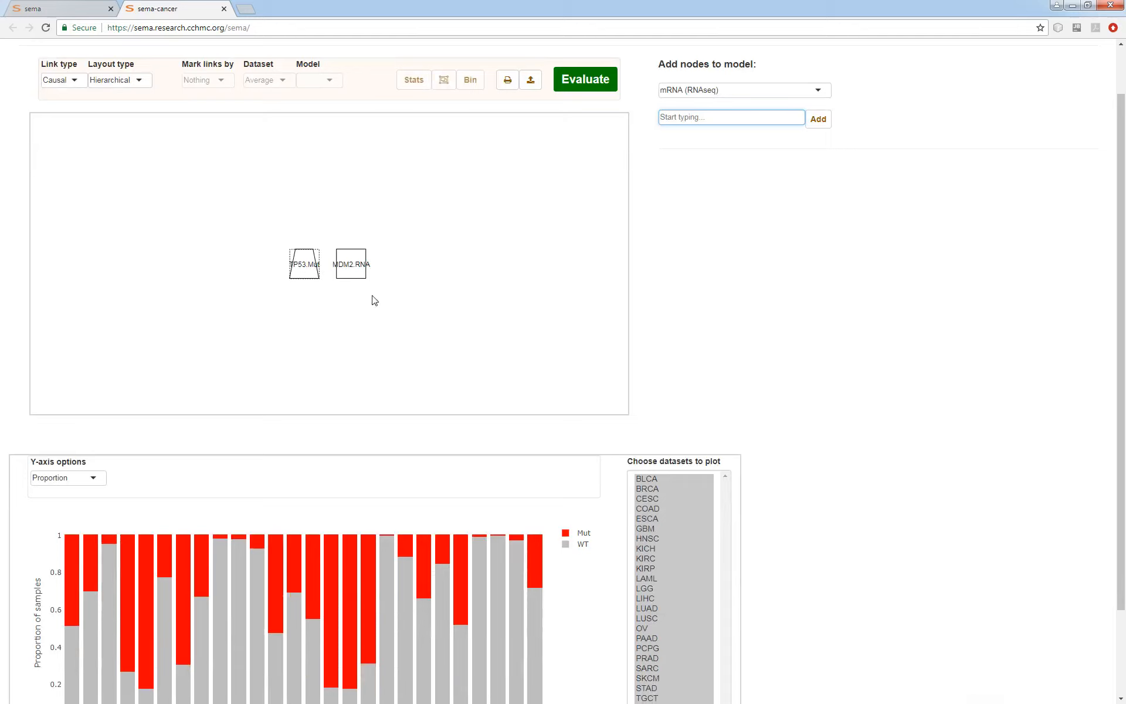
left_click(421, 294)
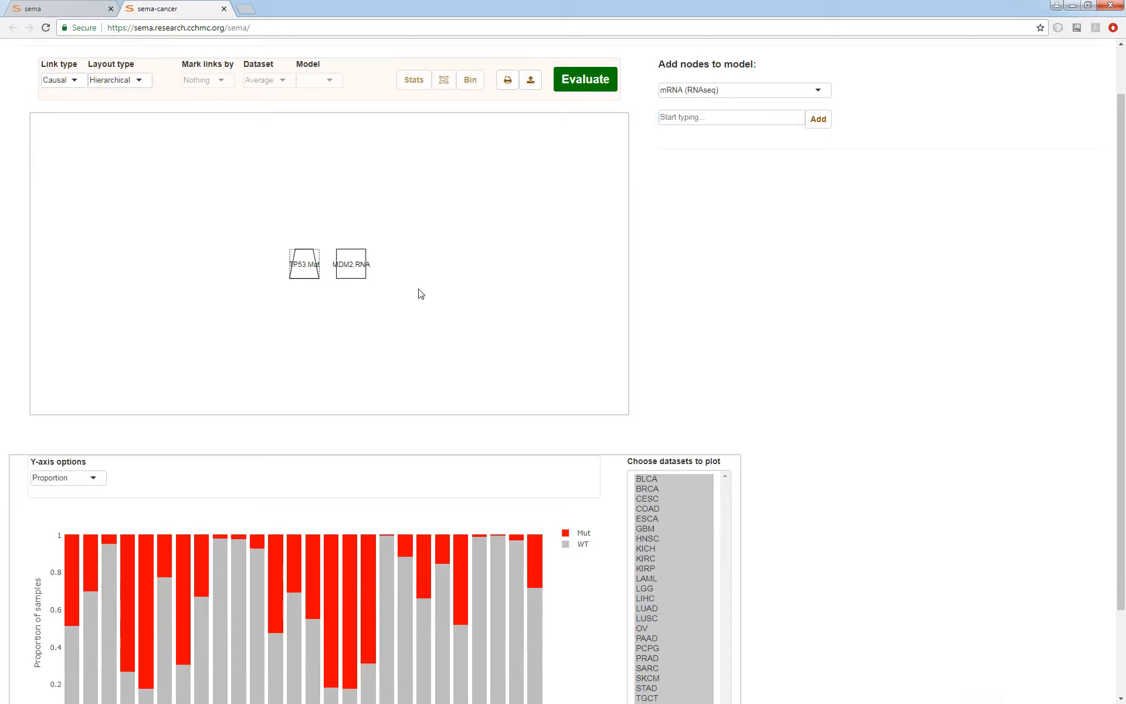
left_click(359, 267)
scroll(794, 387, "down", 2)
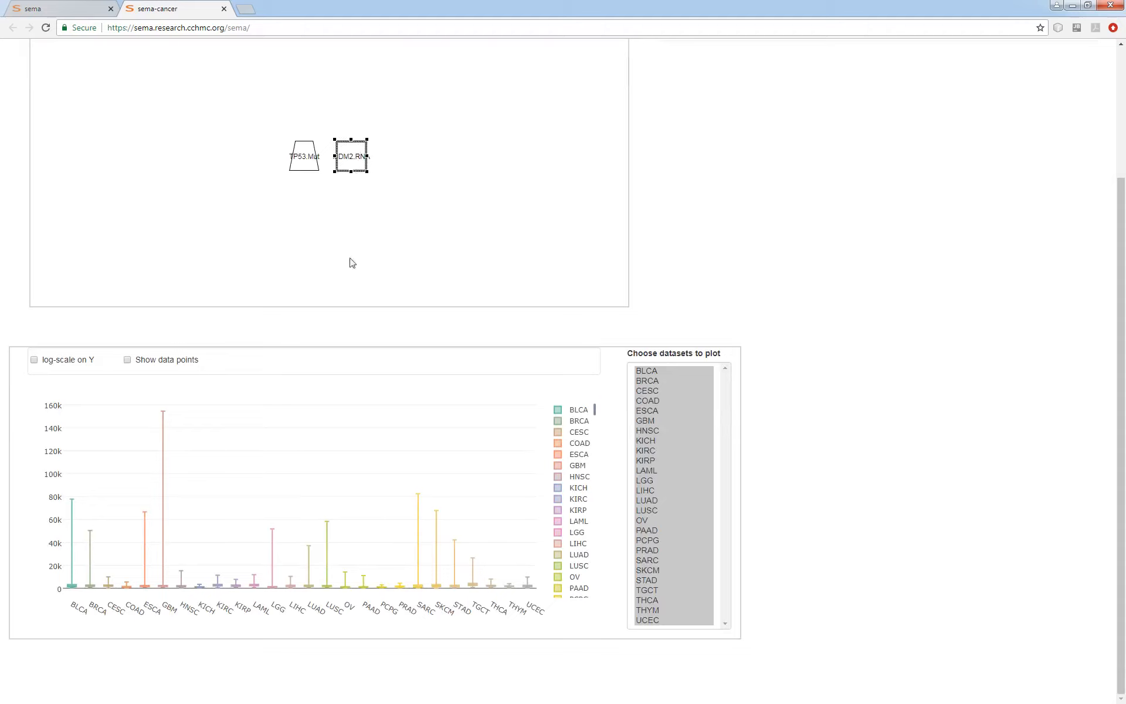
mouse_move(332, 586)
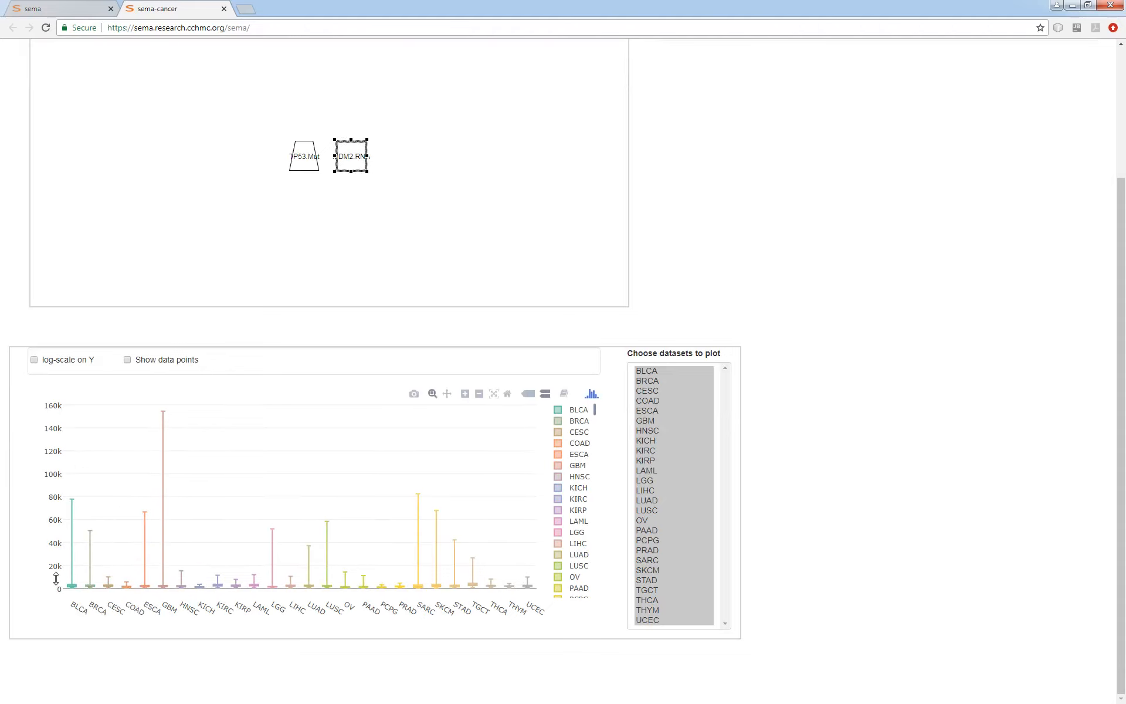
Turn on the log scale on Y and the display of data points for the MDM2 expression plot.
left_click(57, 362)
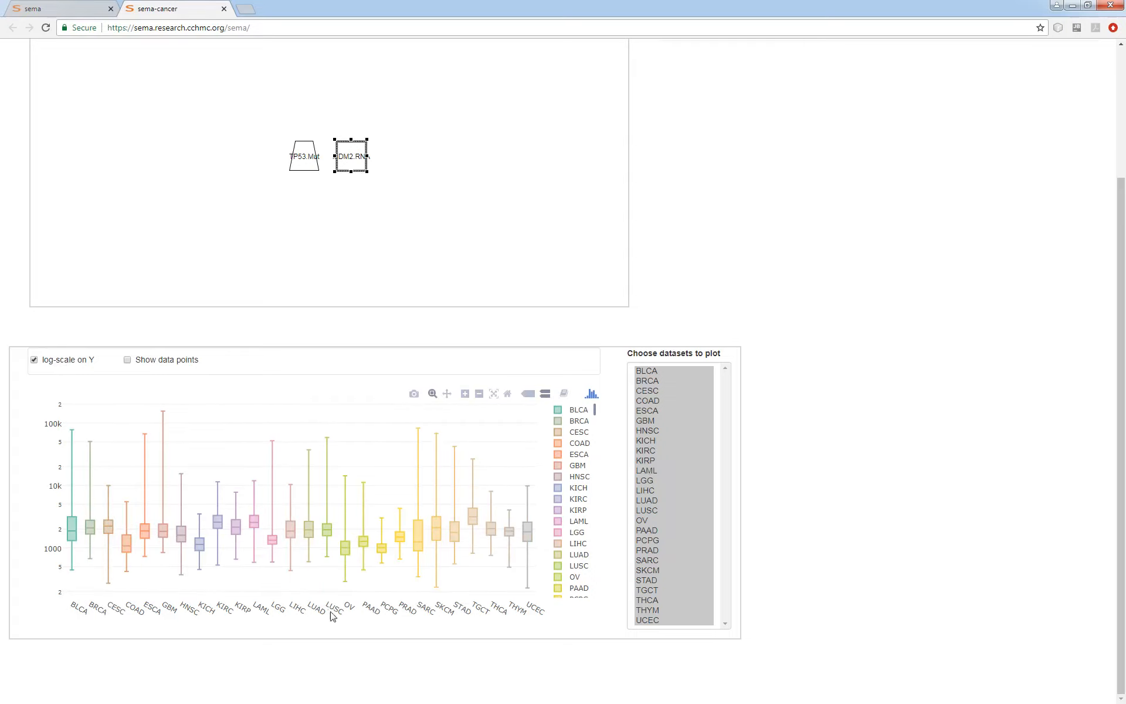
left_click(153, 360)
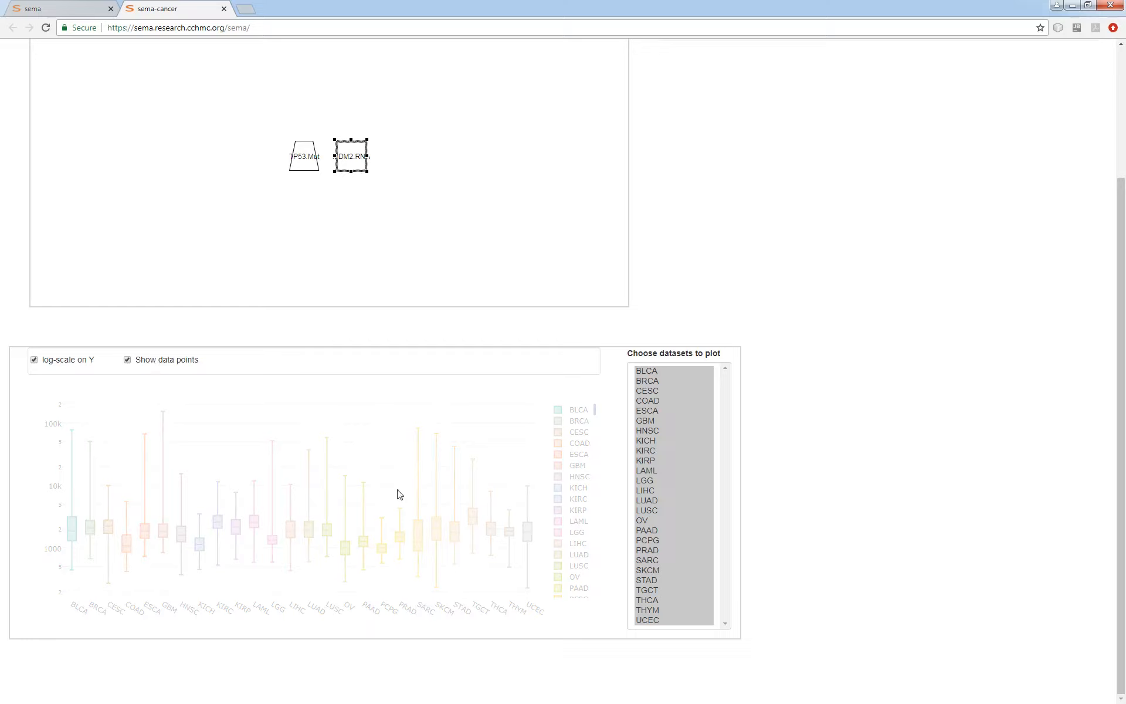
left_click(167, 360)
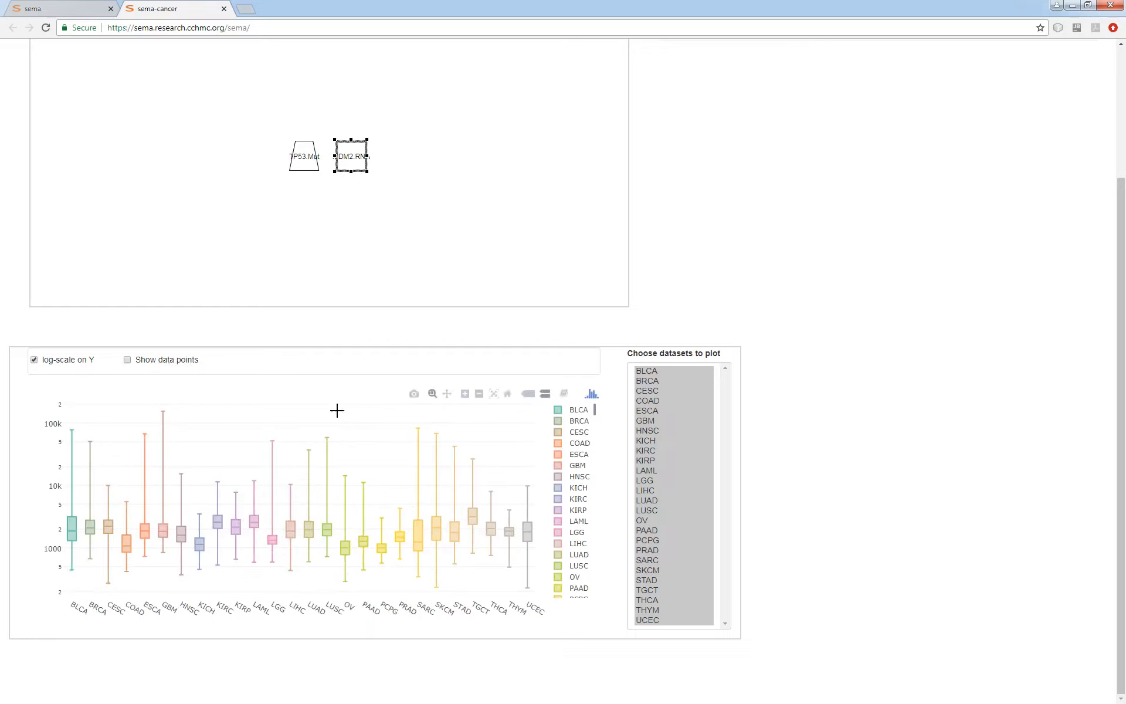
left_click(177, 360)
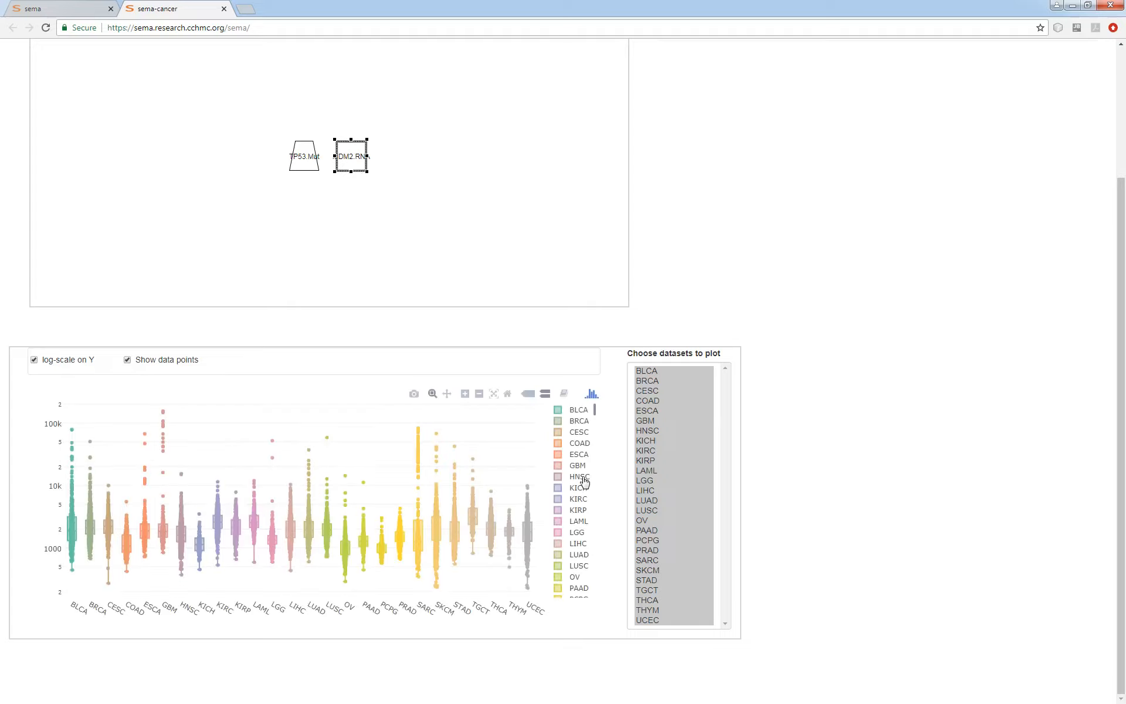
View the MDM2 expression plot for single datasets such as BRCA, and settle on ESCA.
left_click(654, 382)
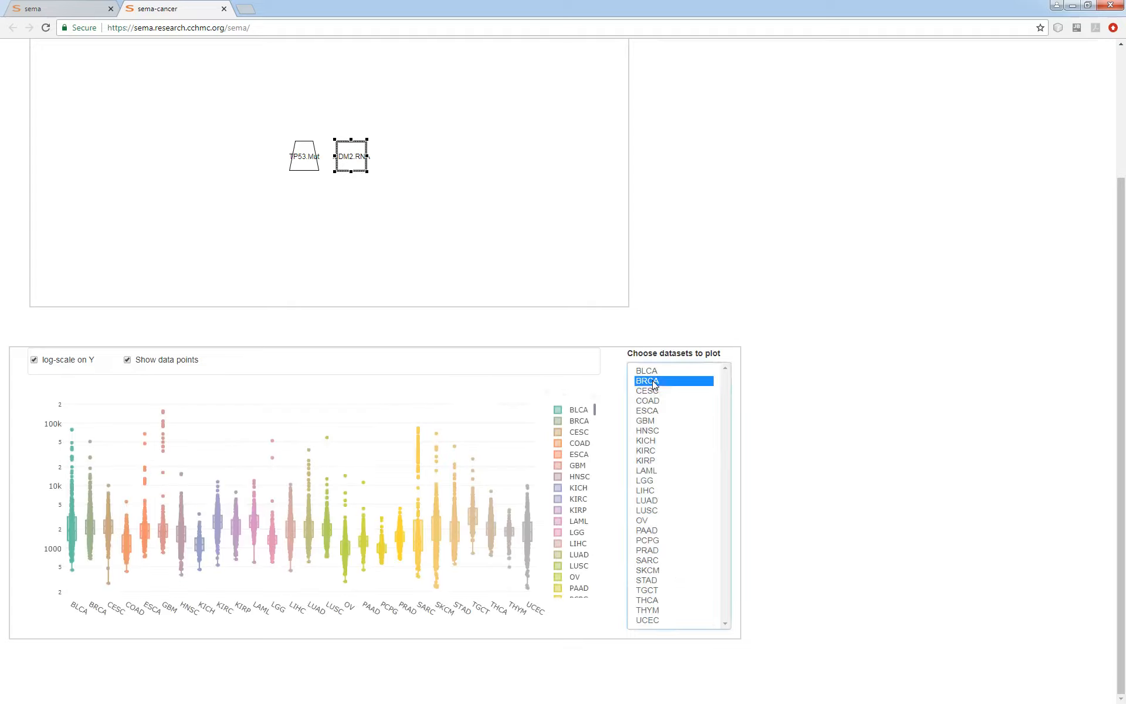
left_click(655, 412)
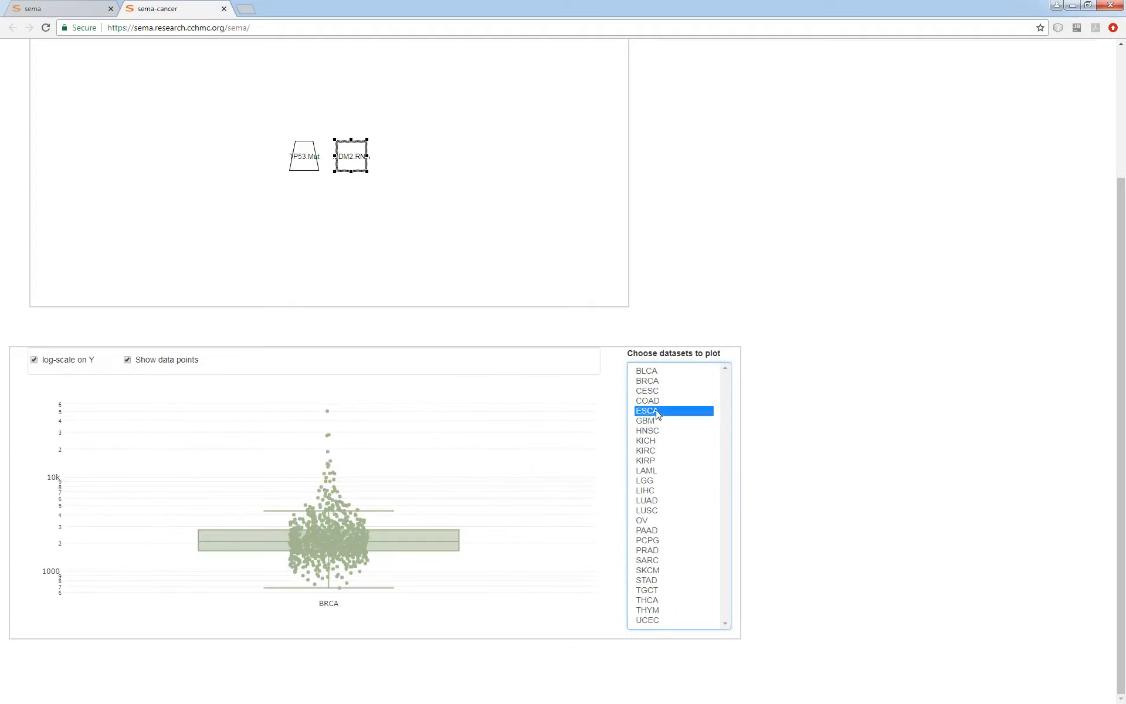
left_click(663, 471)
left_click(663, 412)
Deselect the MDM2 node and draw a causal link from the TP53 mutation node to the MDM2 mRNA node.
scroll(837, 472, "up", 3)
left_click(422, 403)
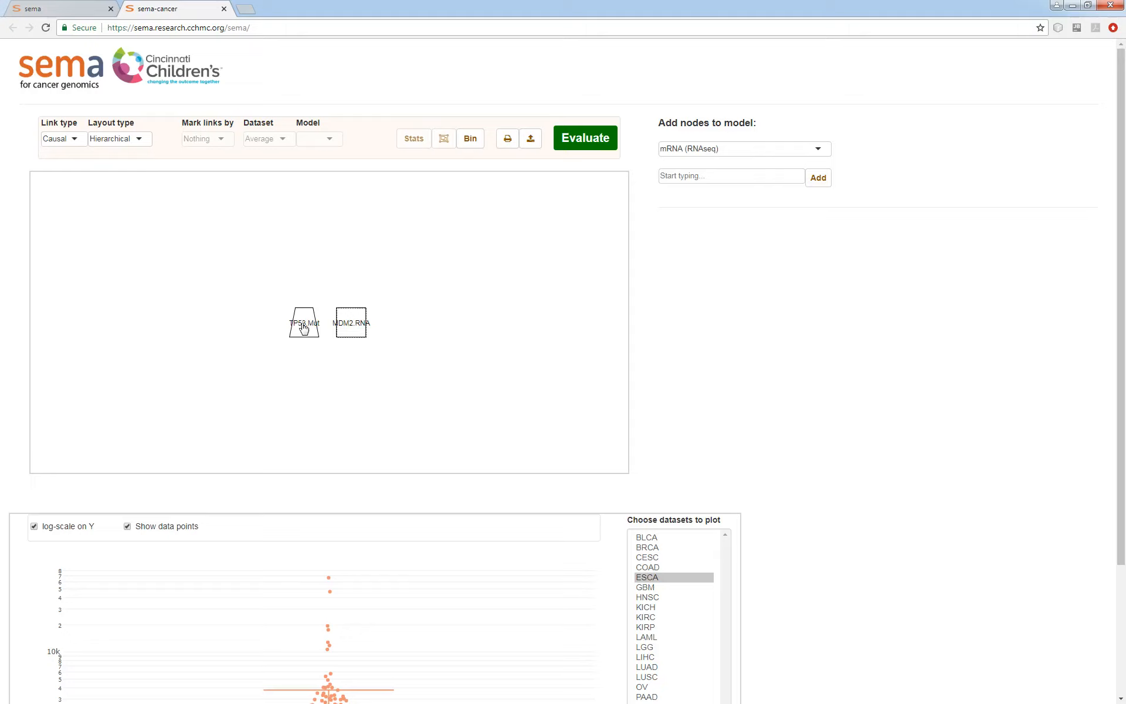
left_click_drag(303, 327, 358, 328)
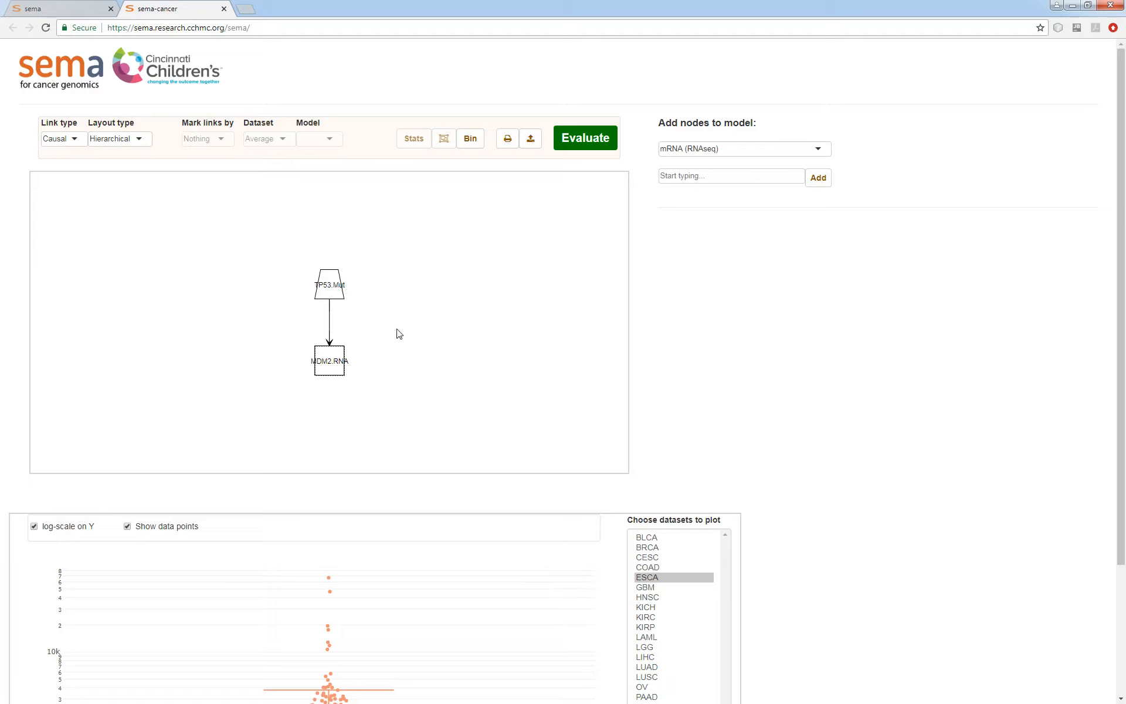
Plot the TP53-to-MDM2 link to examine MDM2 expression by TP53 mutation status in ESCA.
left_click(329, 330)
scroll(769, 390, "down", 3)
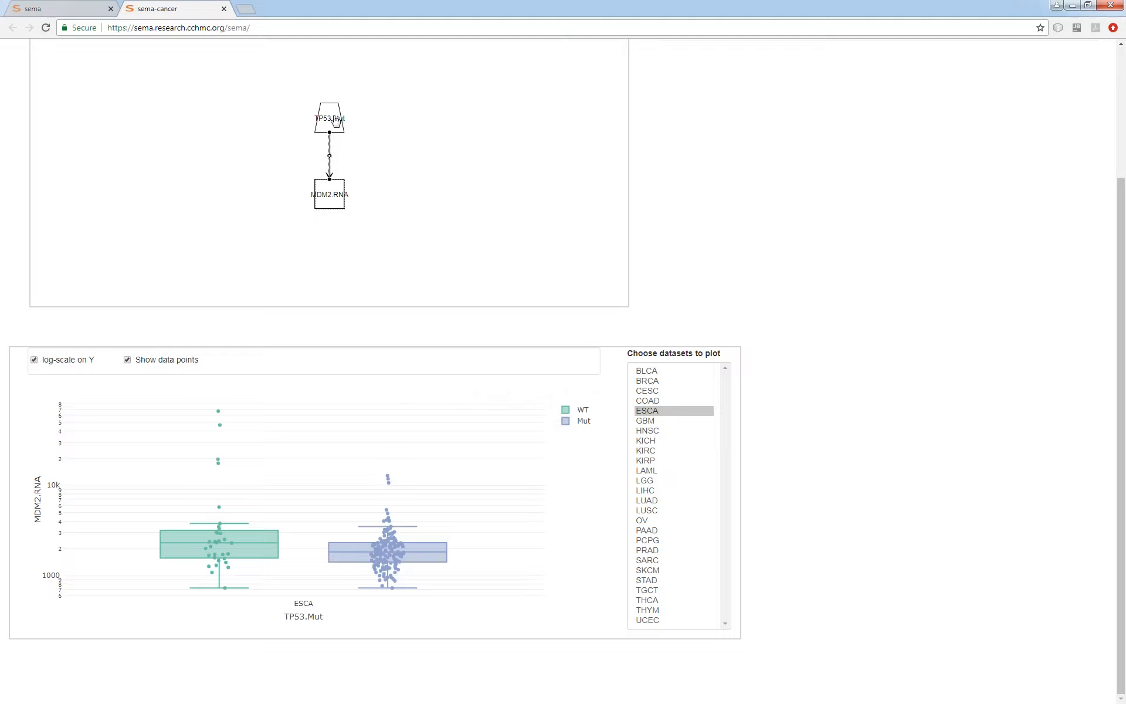
View the TP53-to-MDM2 link plot for GBM, all datasets, BRCA to COAD, LIHC to OV and ESCA, and settle on BLCA.
left_click(653, 421)
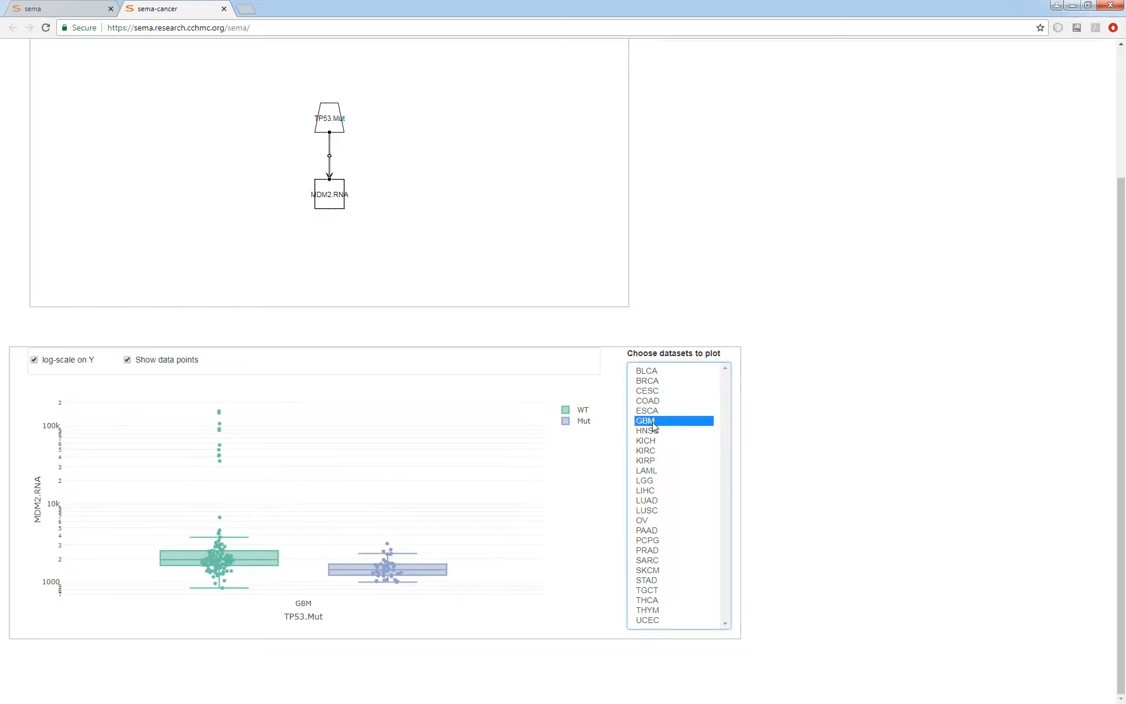
left_click_drag(650, 373, 652, 622)
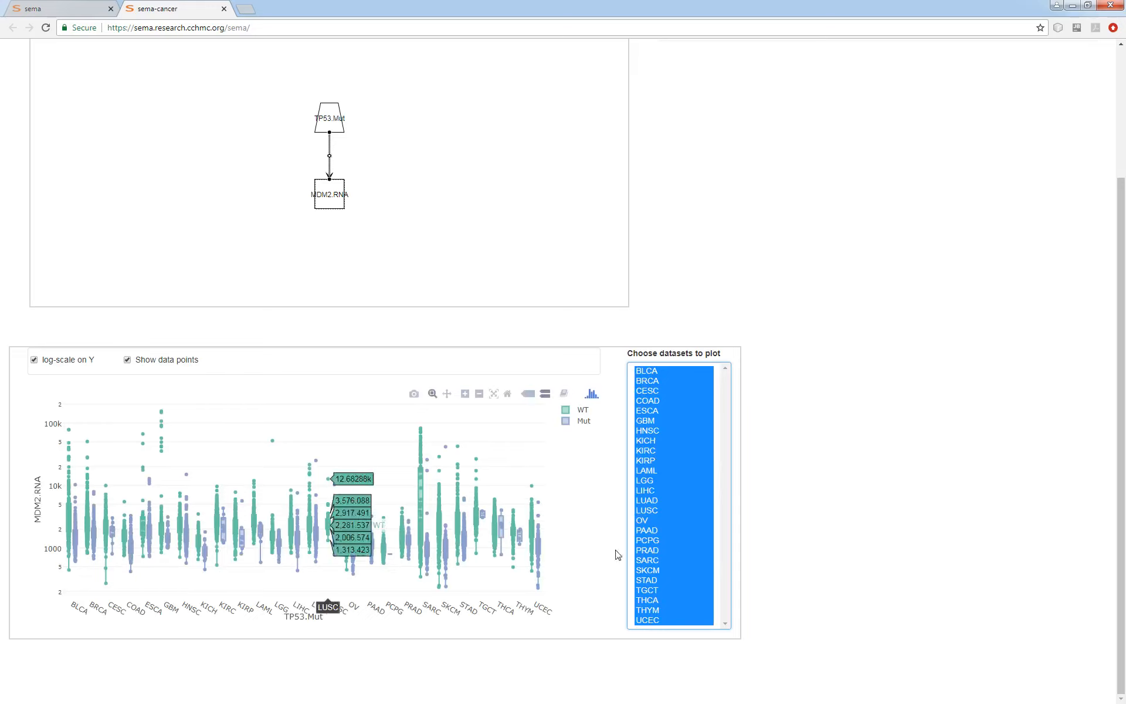
left_click_drag(675, 381, 674, 403)
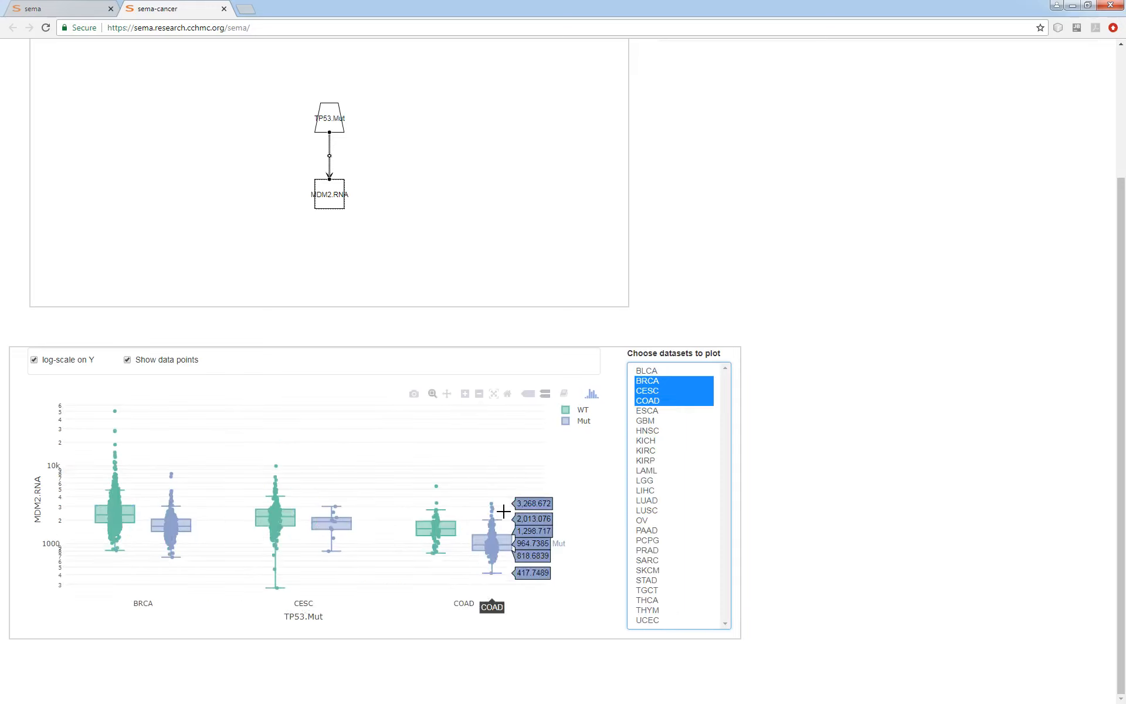
left_click_drag(686, 490, 663, 520)
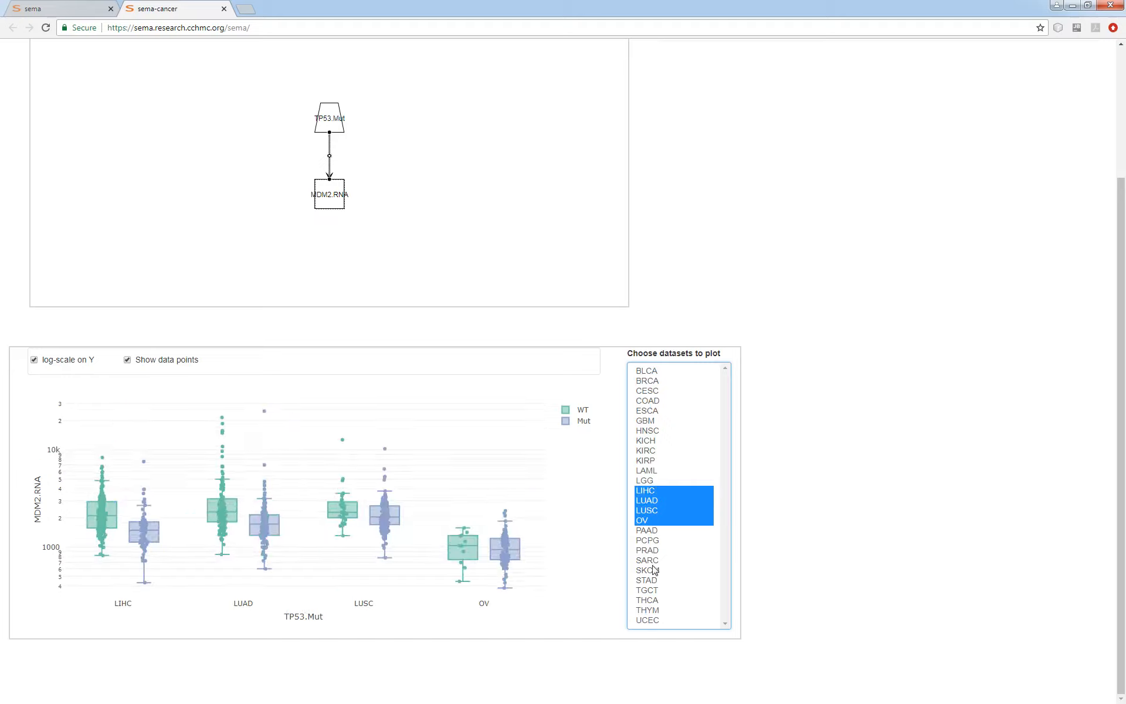
left_click(655, 410)
left_click(660, 373)
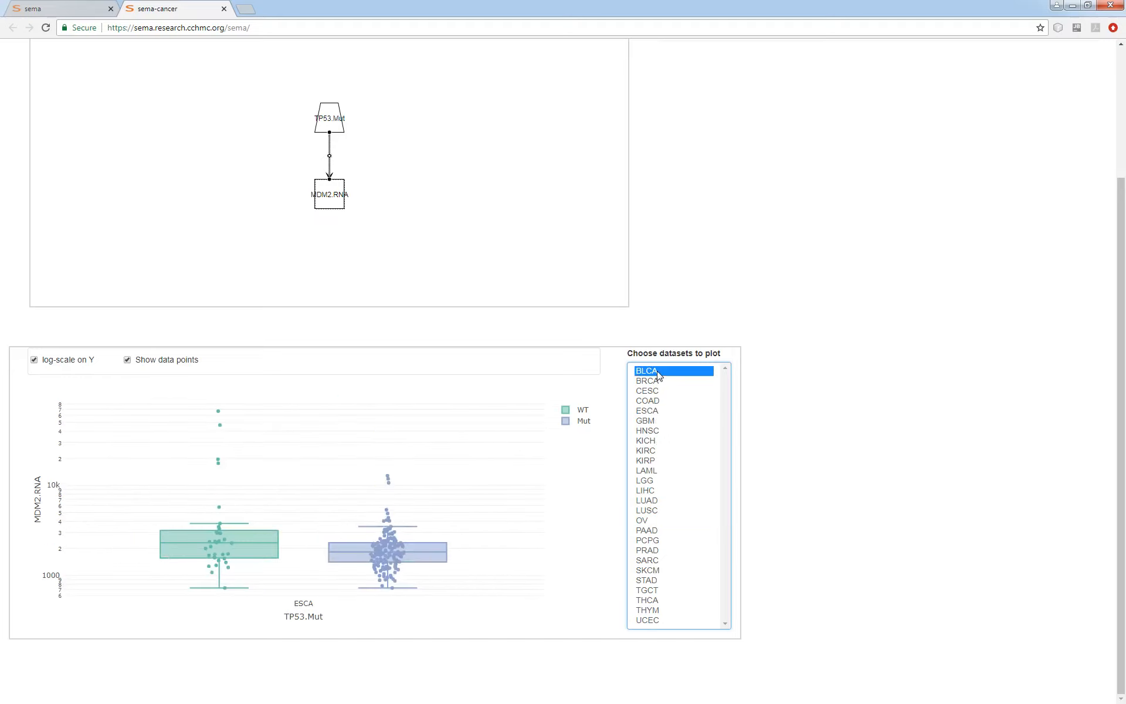
Deselect the link and evaluate the TP53-to-MDM2 model.
scroll(866, 487, "up", 3)
left_click(455, 362)
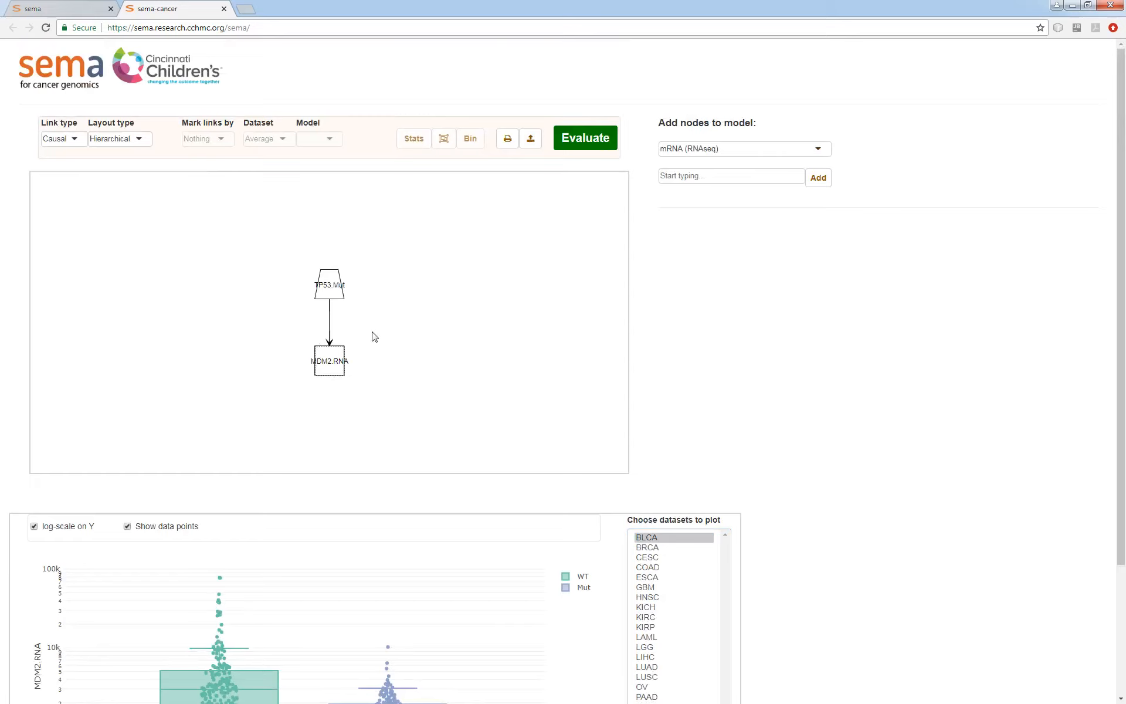
left_click(580, 139)
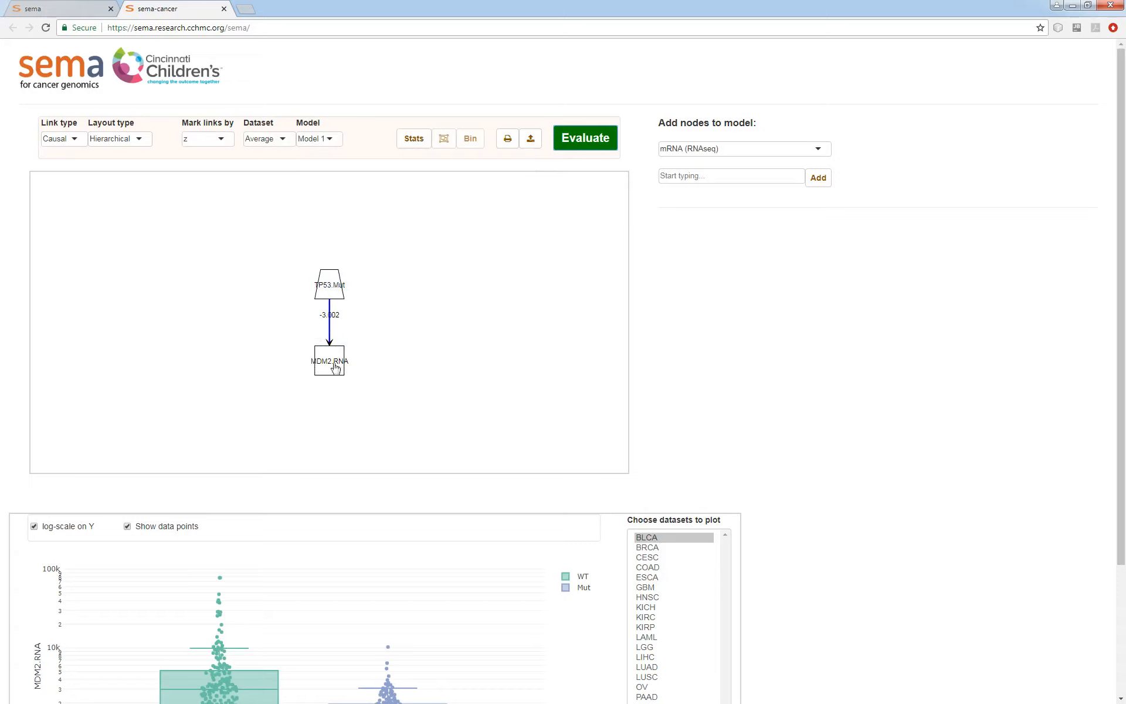
scroll(869, 522, "down", 2)
scroll(870, 522, "up", 1)
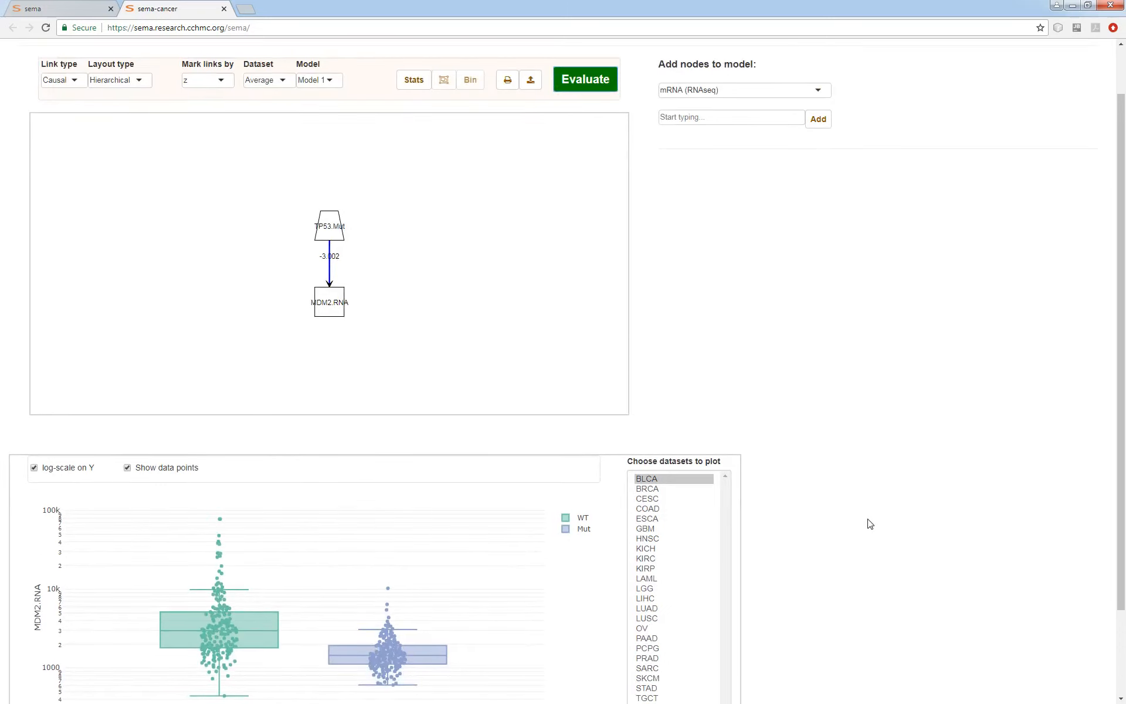
scroll(792, 459, "up", 1)
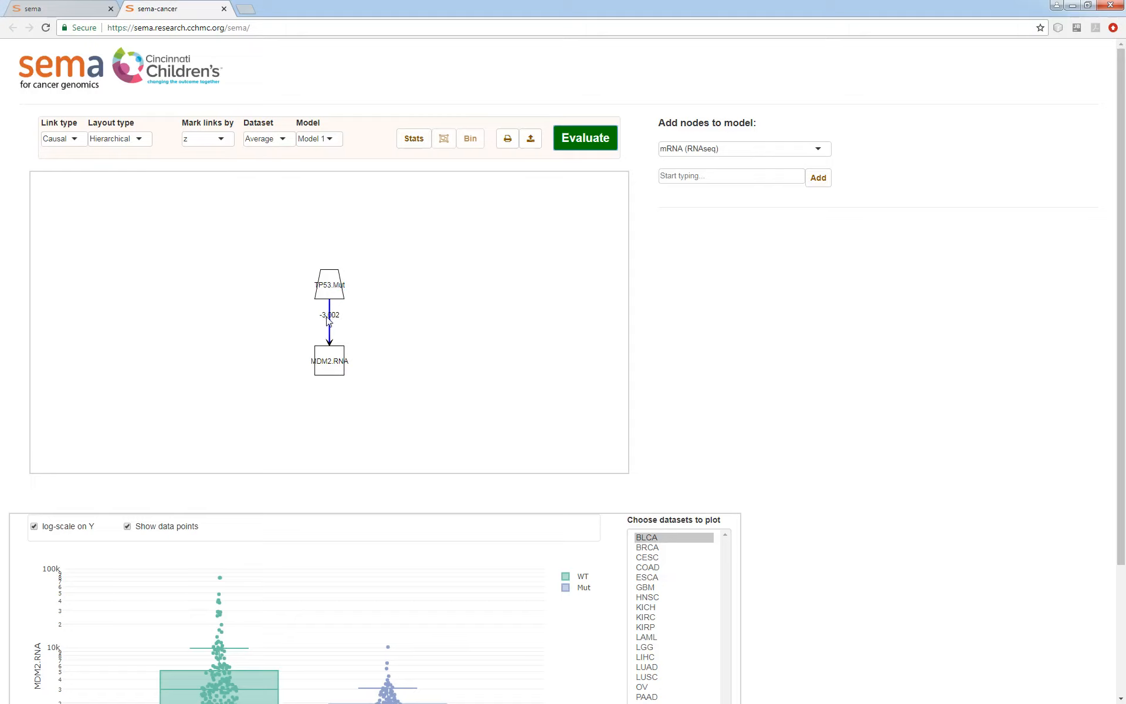
Mark the model link by p-value and the standardized estimate in turn, and return to marking it by z.
left_click(220, 146)
left_click(204, 175)
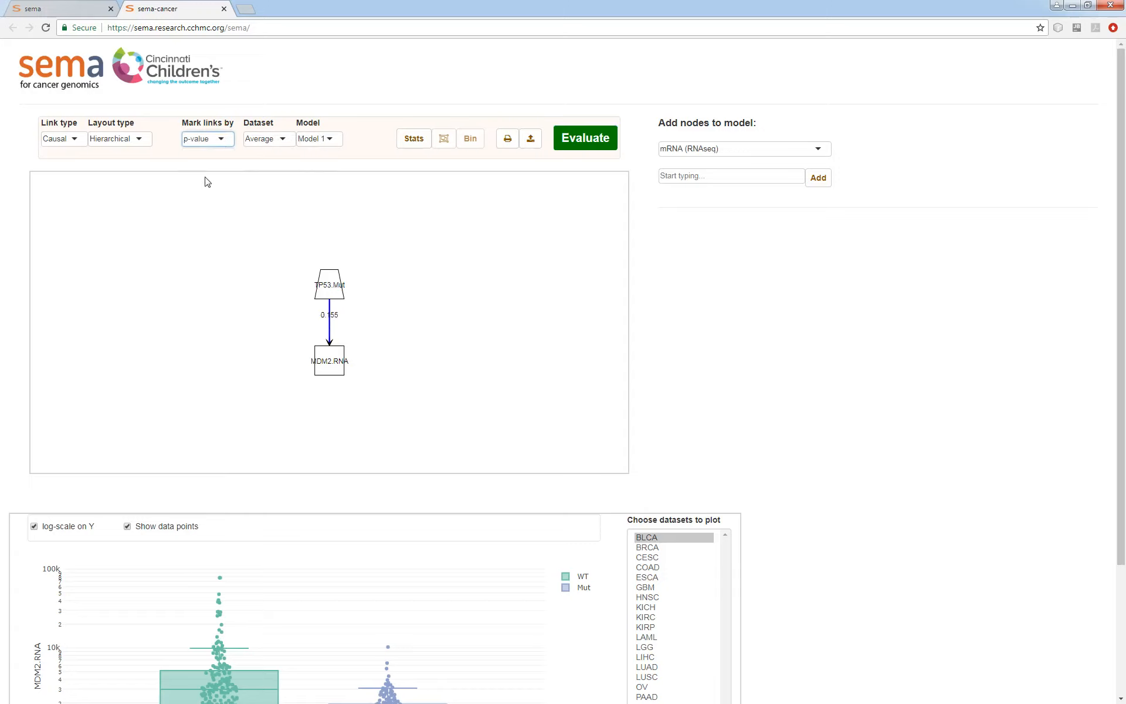
left_click(225, 144)
left_click(200, 184)
left_click(199, 139)
left_click(195, 167)
Display the model results for the BRCA dataset and mark the links by p-value.
left_click(277, 139)
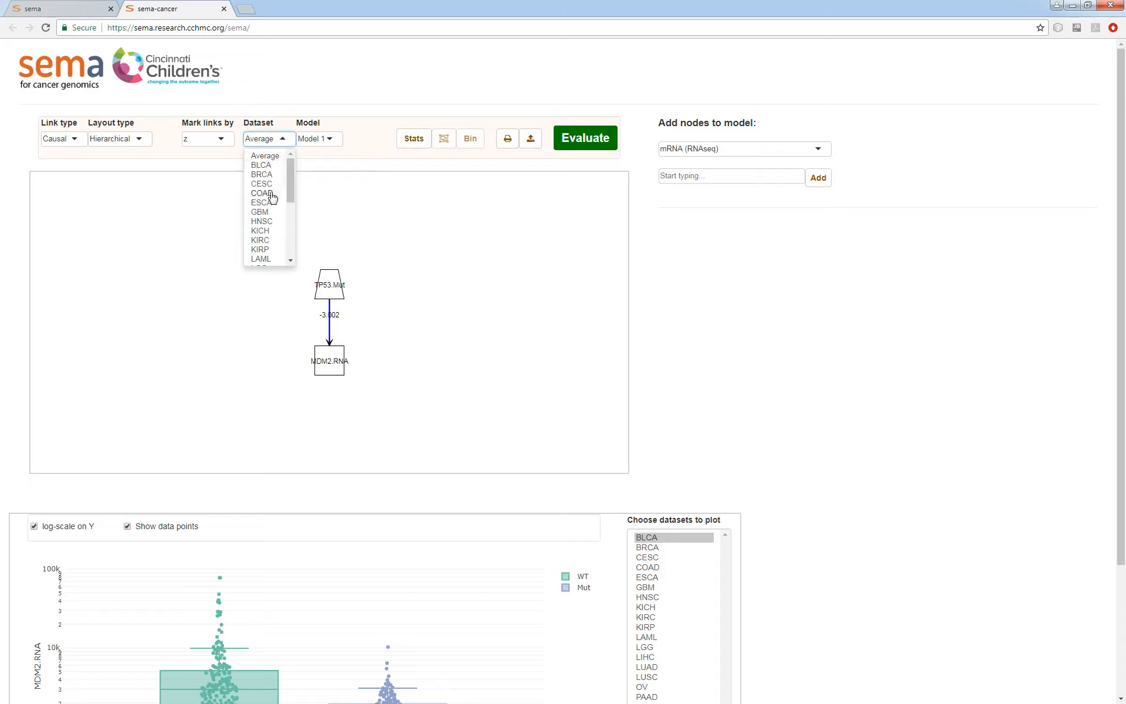
left_click(263, 176)
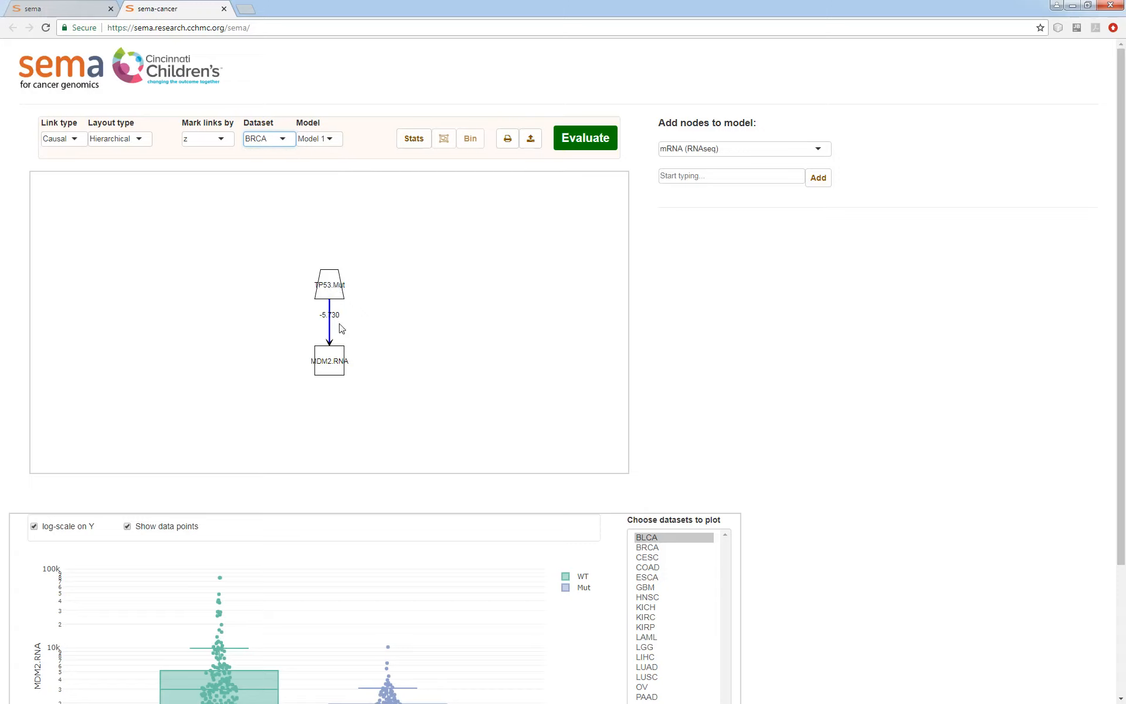
left_click(218, 140)
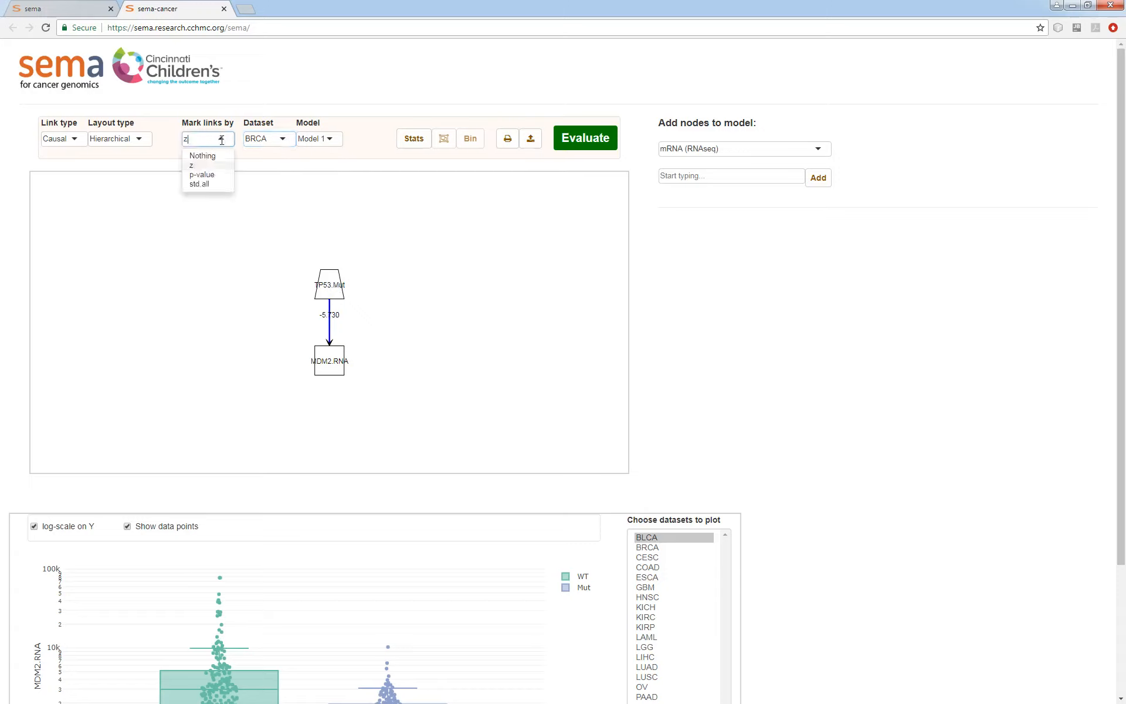
left_click(208, 176)
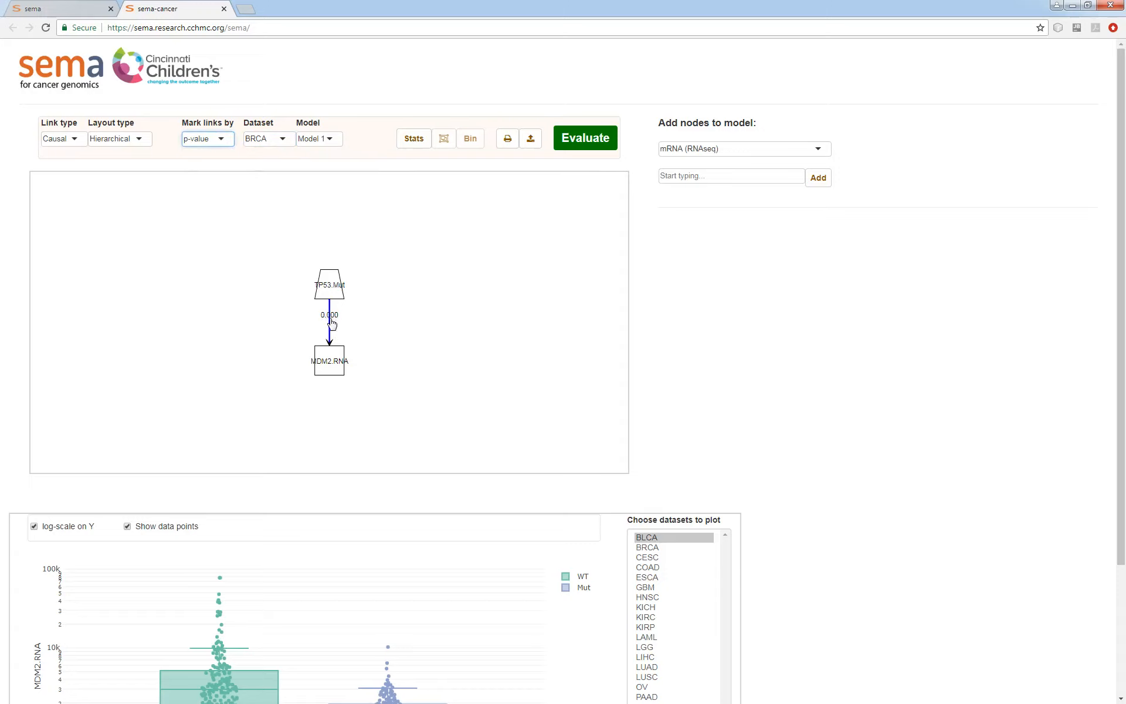
Plot the MDM2 mRNA node and the TP53-to-MDM2 link in turn to examine their raw data in BLCA.
left_click(329, 200)
left_click(329, 360)
scroll(968, 393, "down", 1)
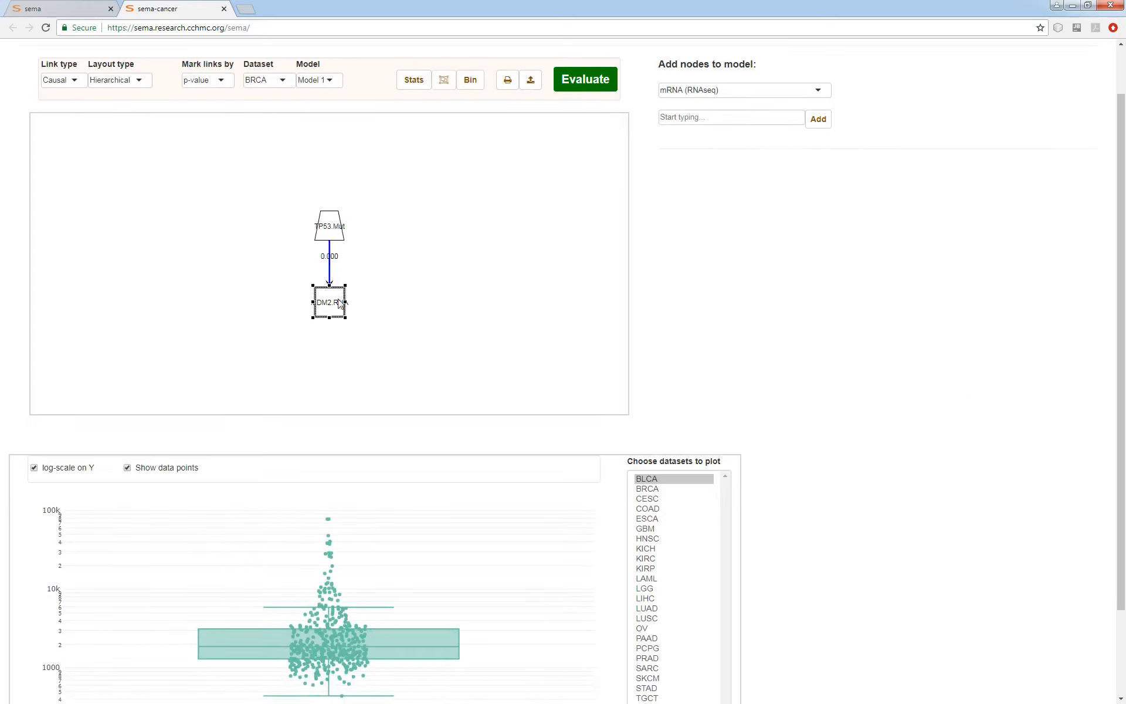
left_click(329, 273)
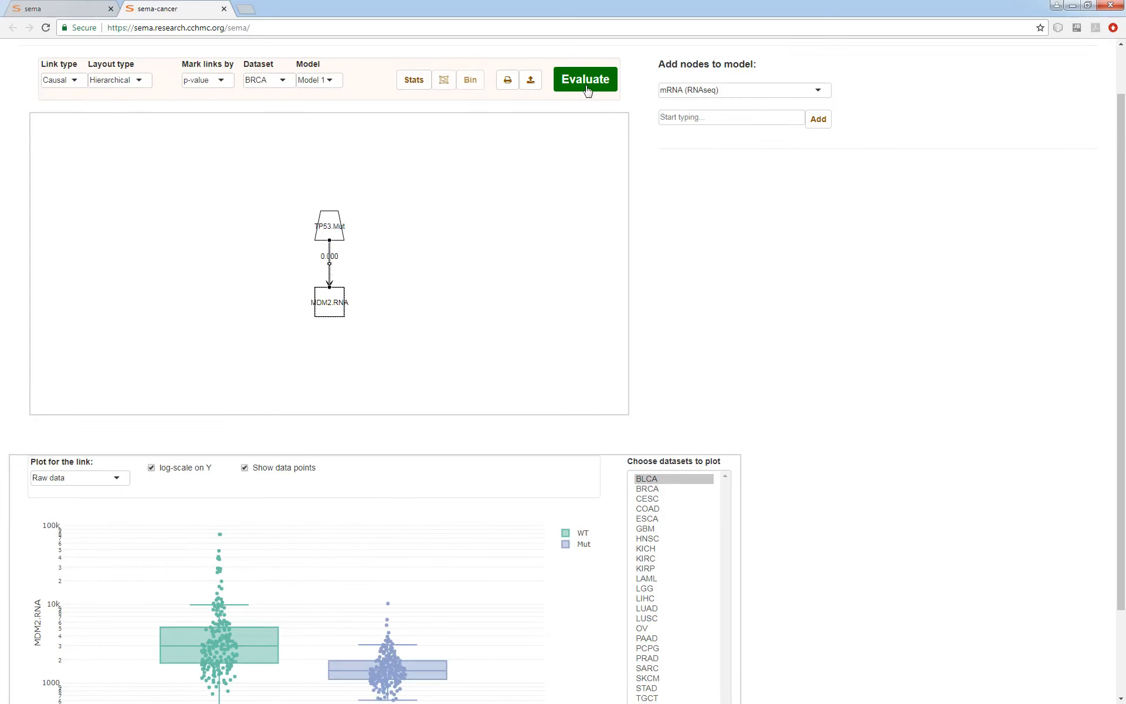
scroll(491, 271, "down", 1)
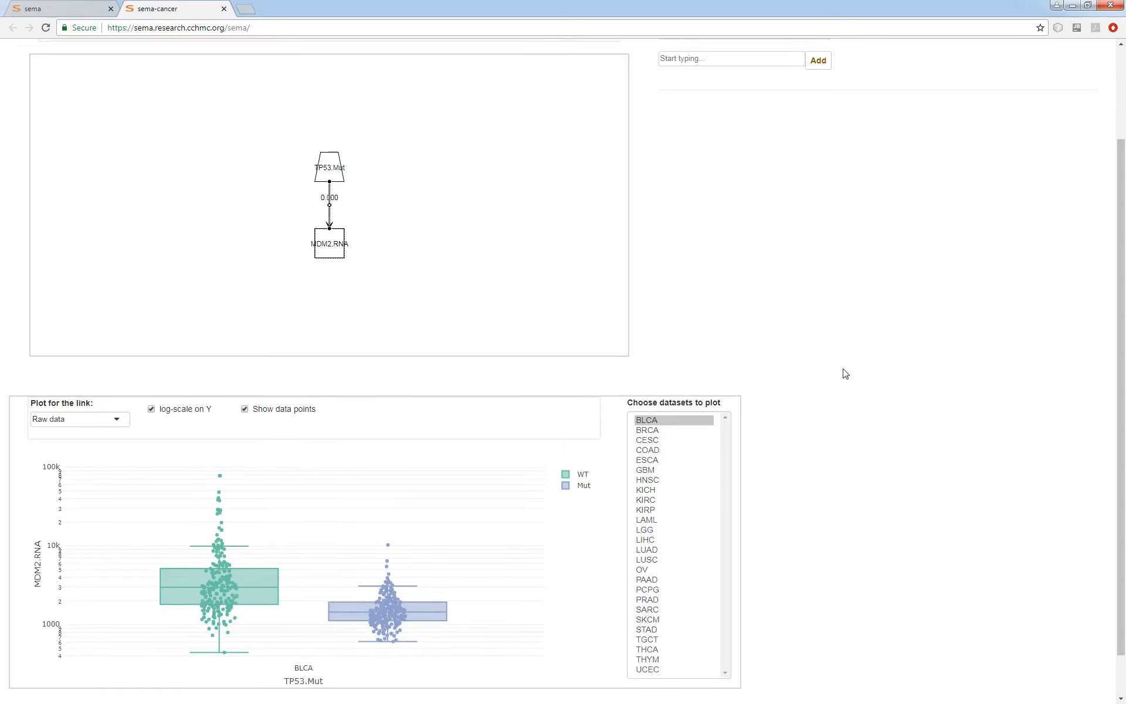
scroll(844, 374, "down", 1)
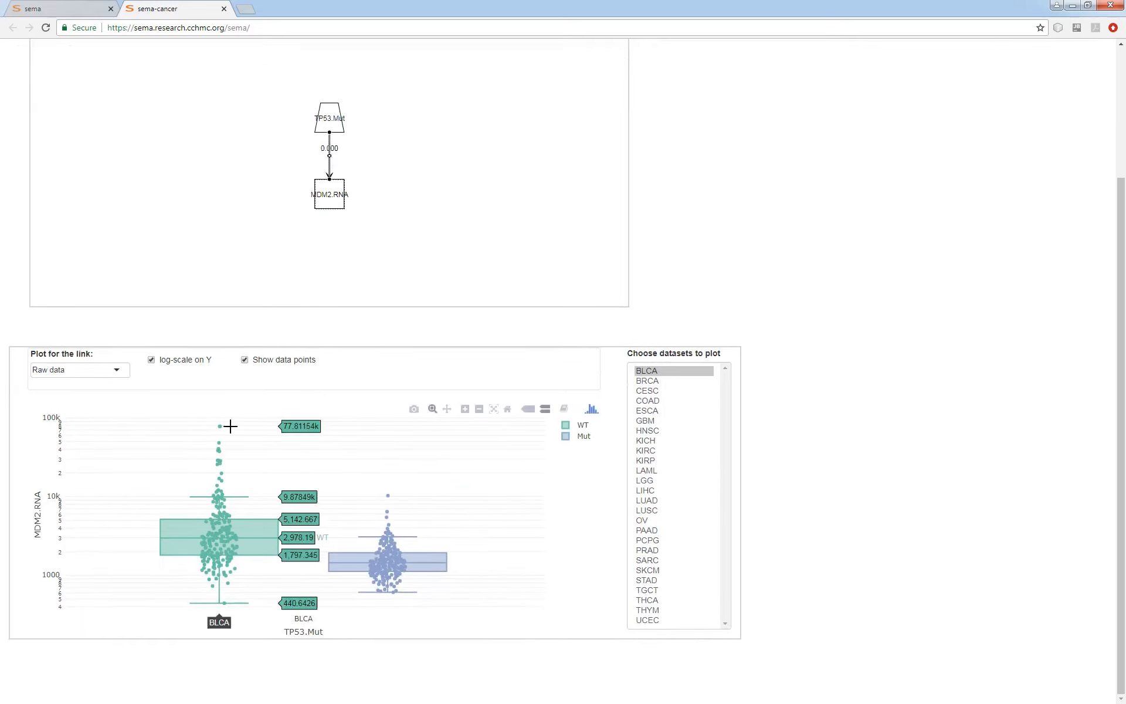
Deselect the link and plot its Z-scores across all datasets from BLCA to UCEC.
left_click(109, 372)
left_click(109, 372)
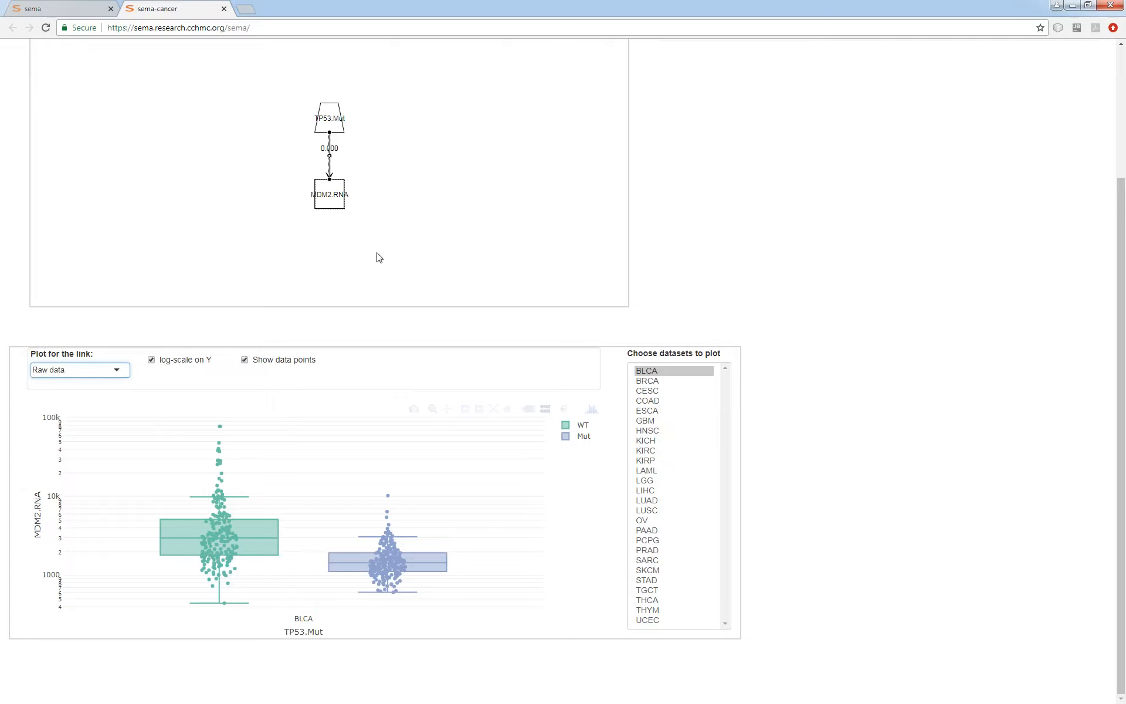
left_click(99, 375)
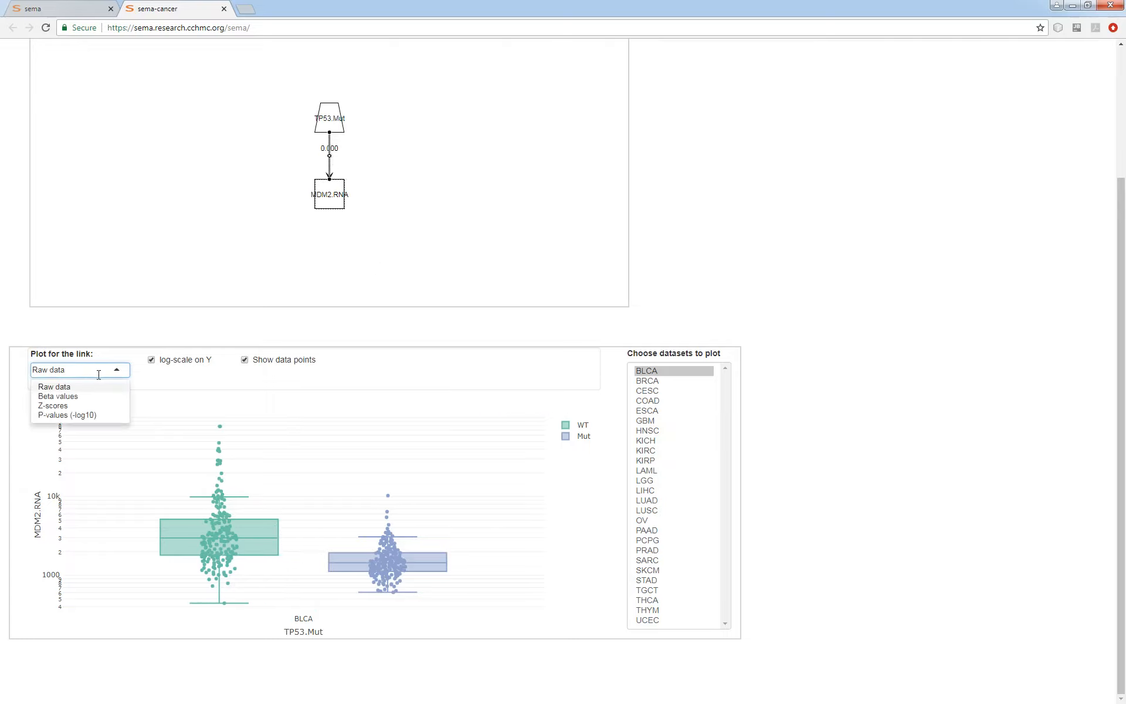
left_click(437, 241)
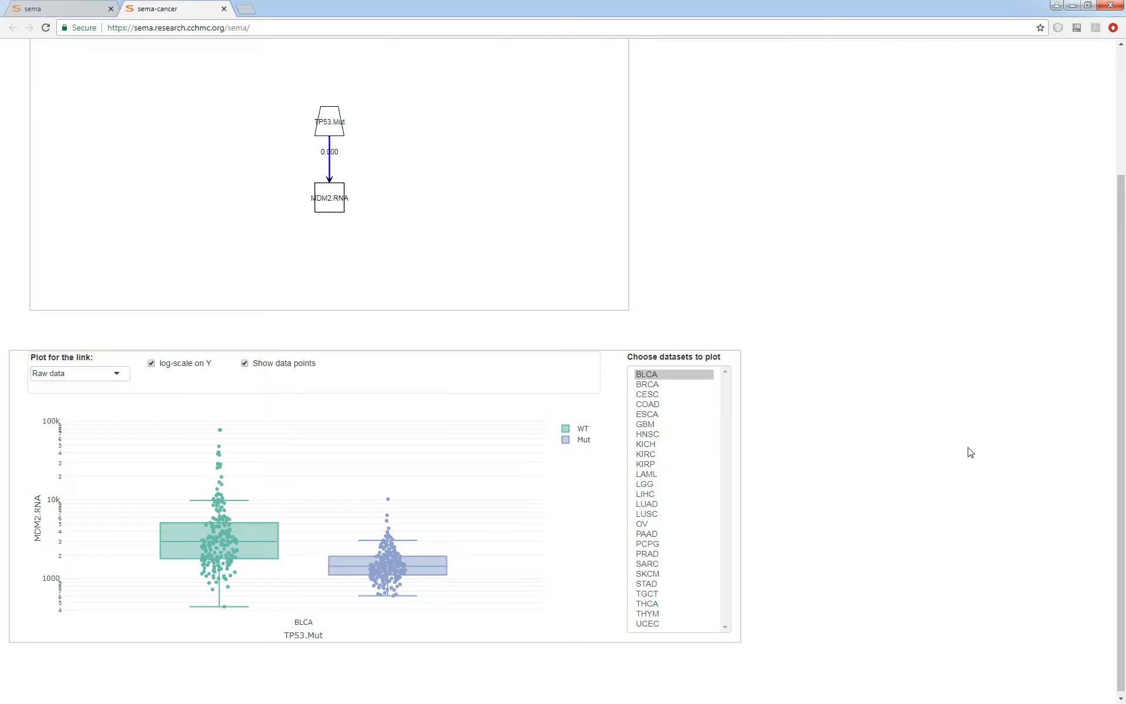
scroll(620, 166, "up", 2)
scroll(907, 427, "down", 2)
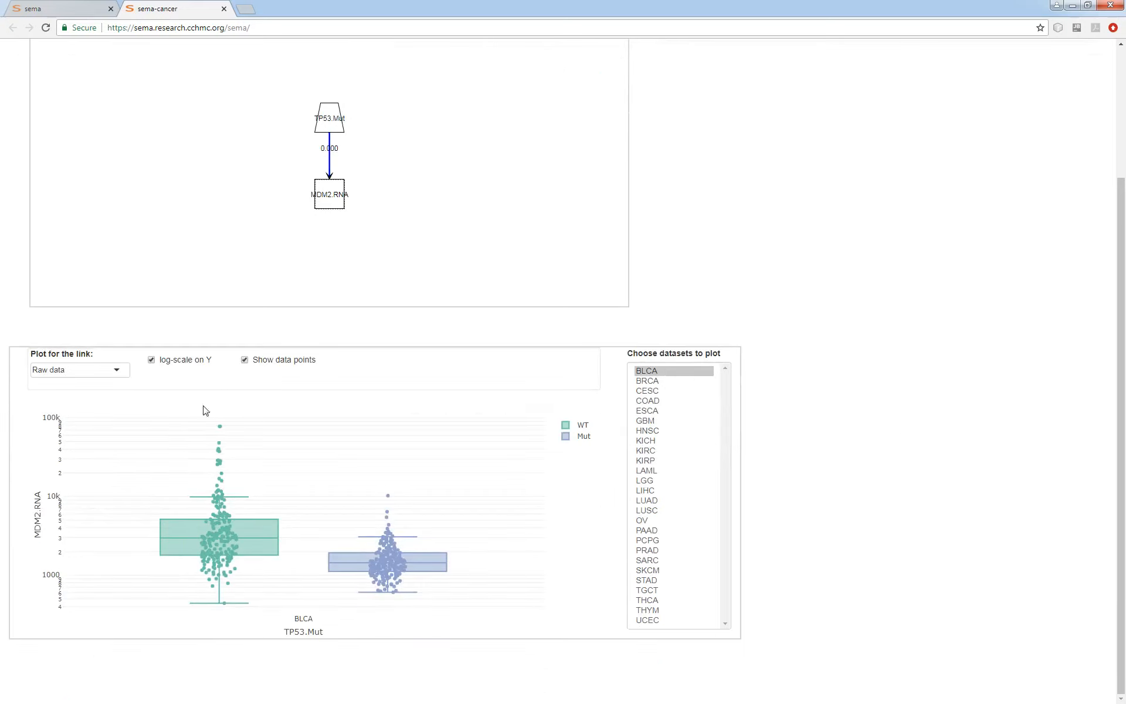
left_click(115, 375)
left_click(88, 406)
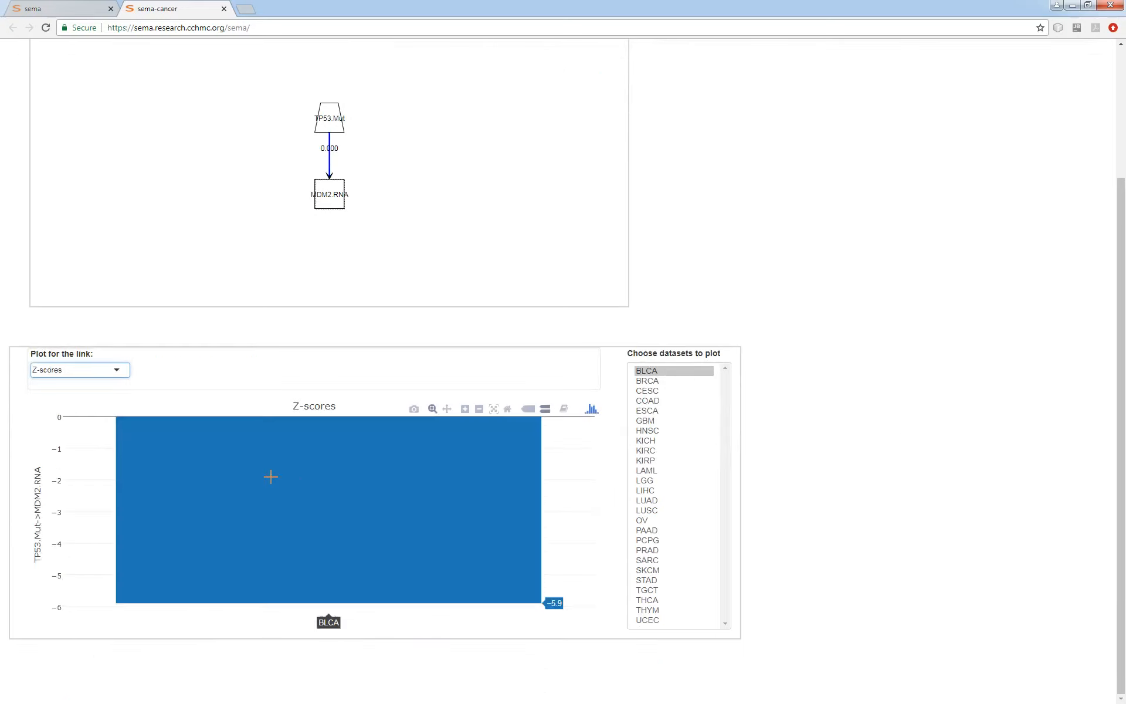
left_click_drag(660, 378, 651, 621)
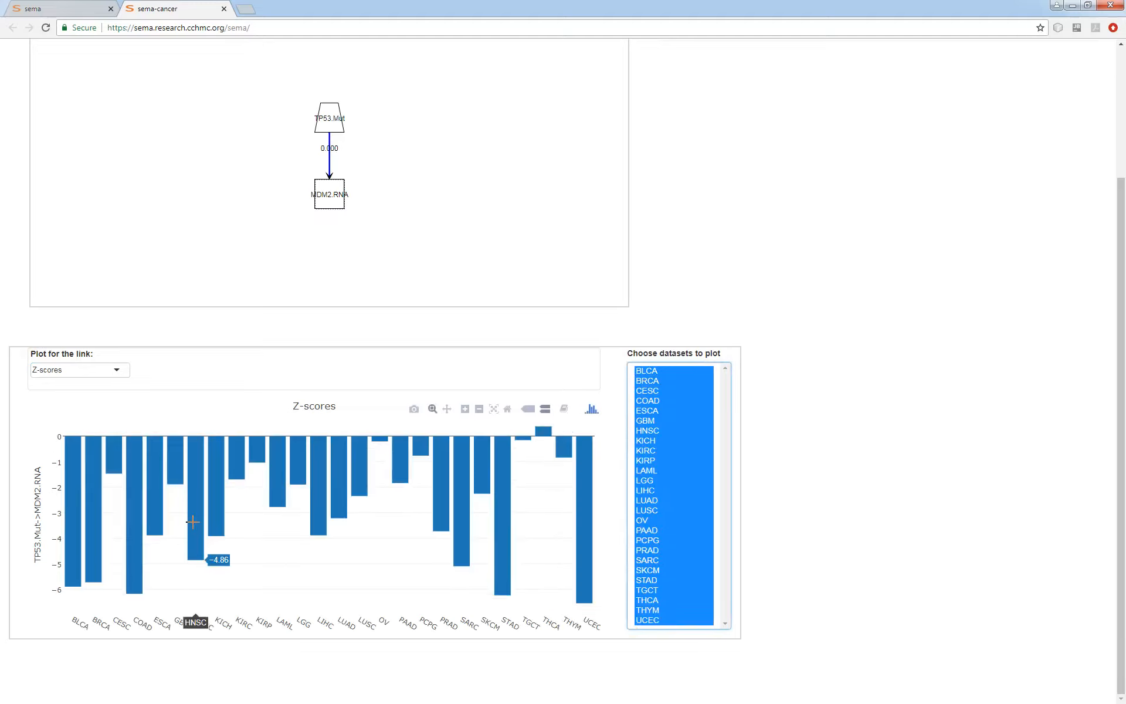
left_click(423, 211)
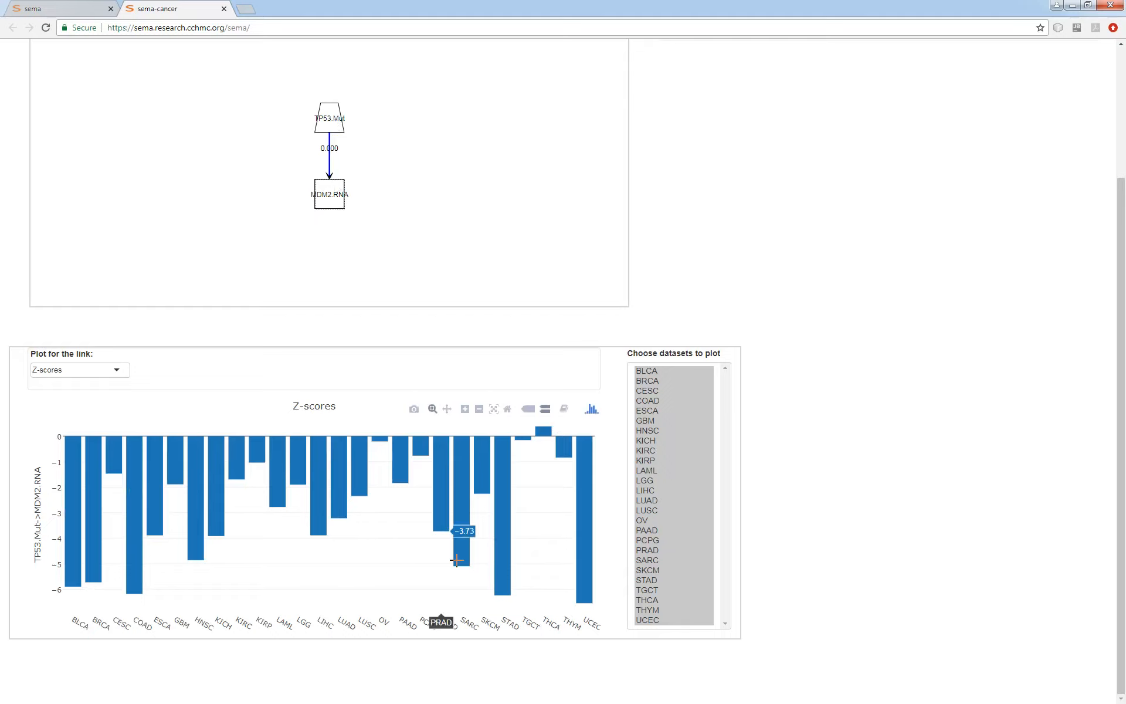
View the link's P-values (-log10) across all datasets, and return the plot to Z-scores.
left_click(80, 369)
left_click(61, 415)
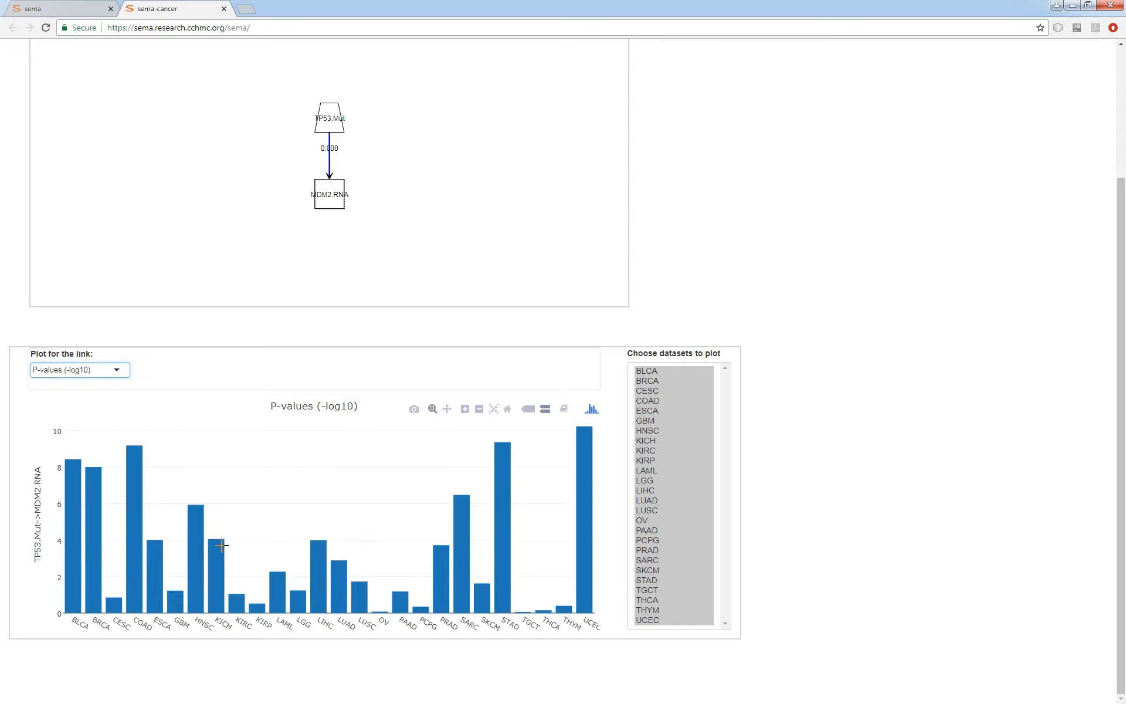
left_click(111, 370)
left_click(74, 410)
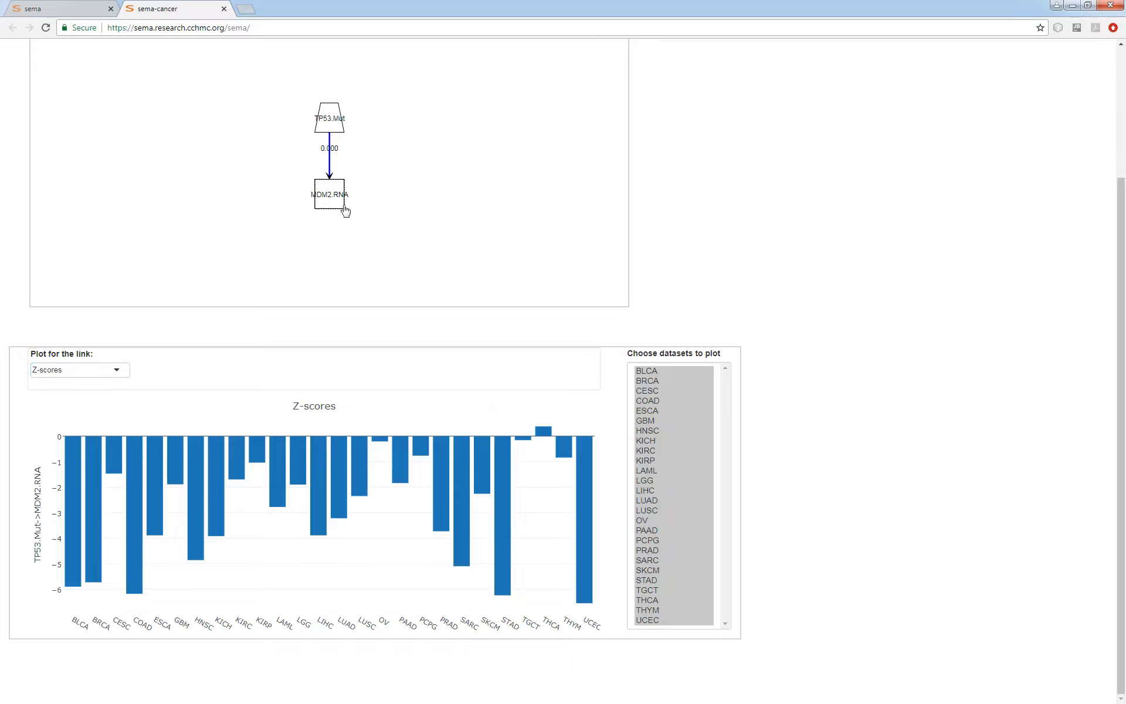
scroll(968, 571, "up", 2)
scroll(935, 580, "down", 2)
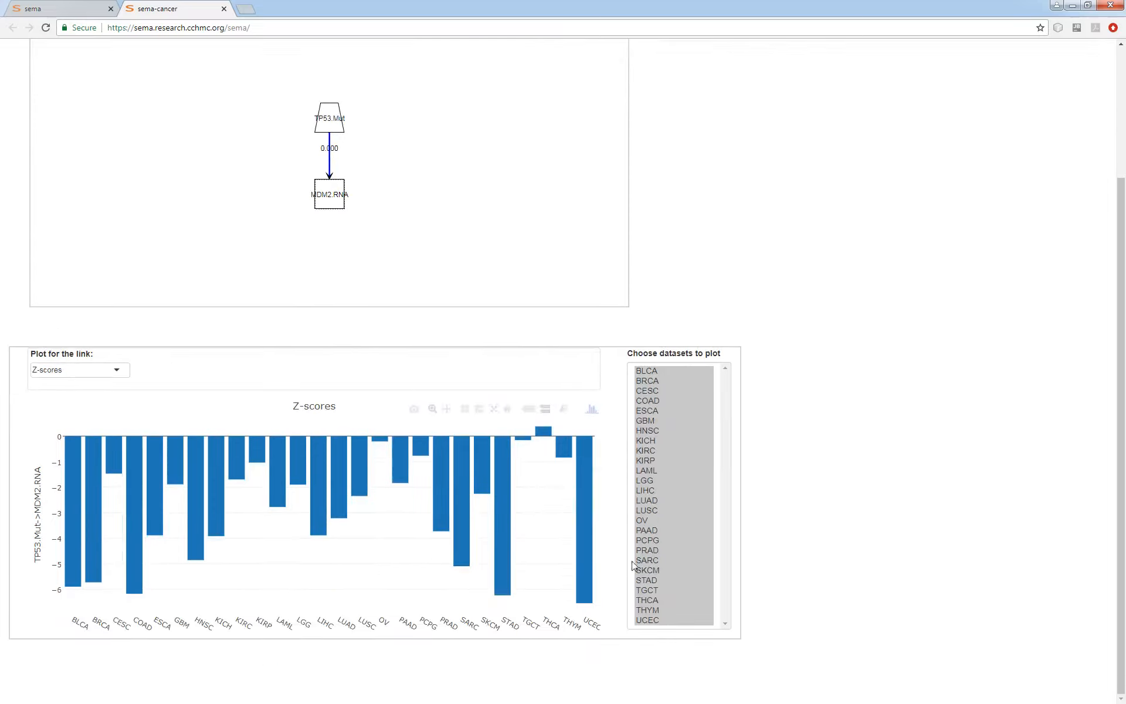
Add an MDM2 node of the Copy Number Variation (SNP6) type to the model.
scroll(950, 538, "up", 1)
scroll(950, 538, "up", 2)
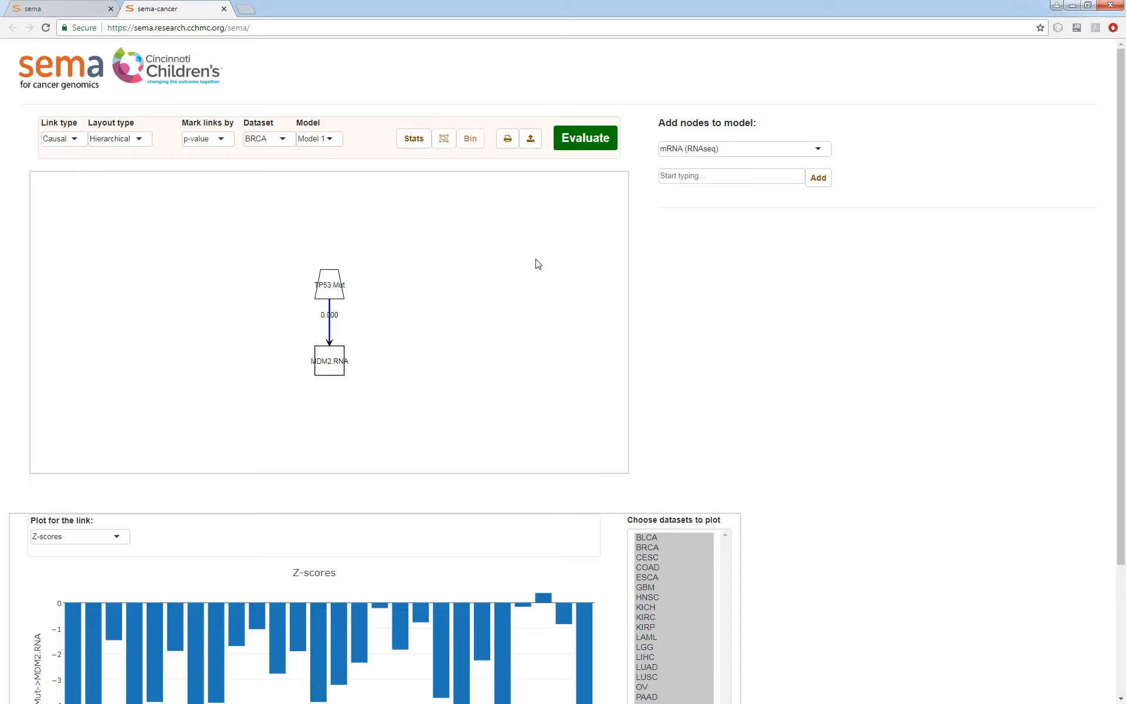
left_click(703, 150)
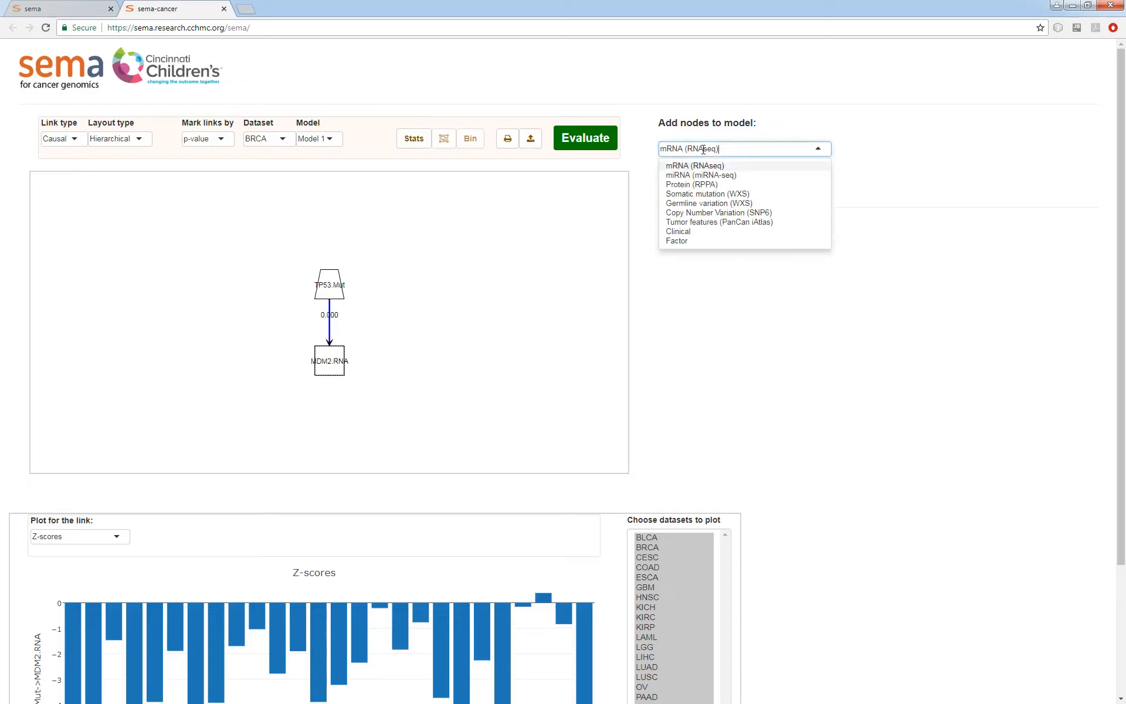
left_click(703, 150)
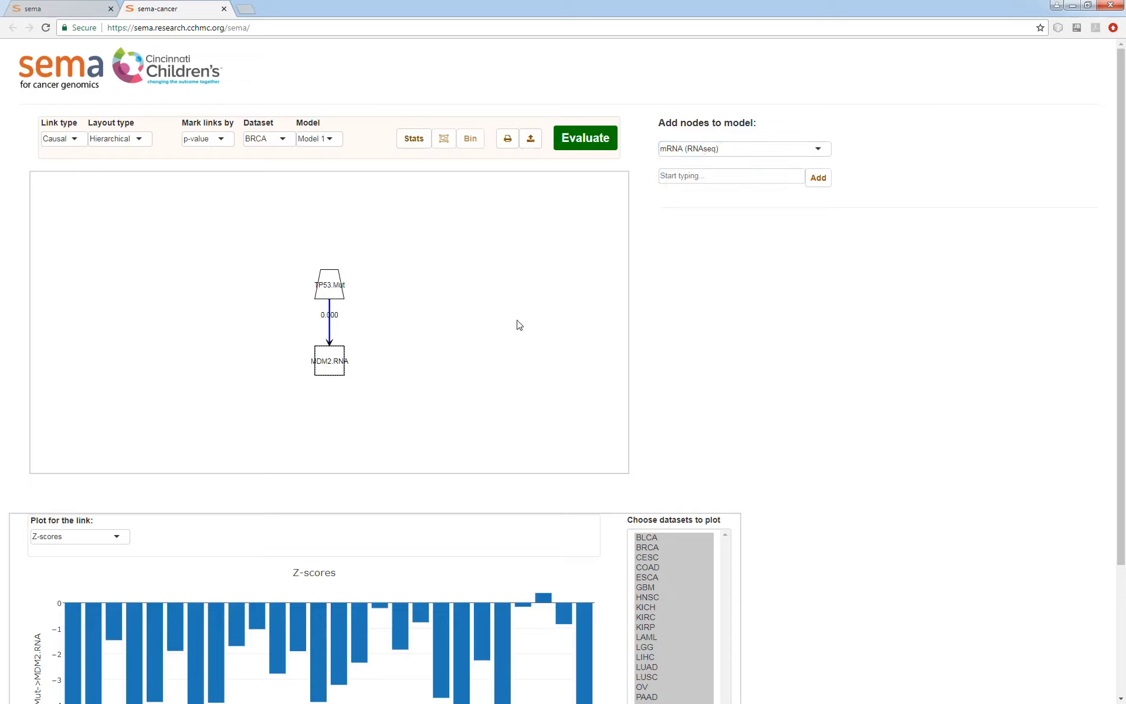
left_click(712, 150)
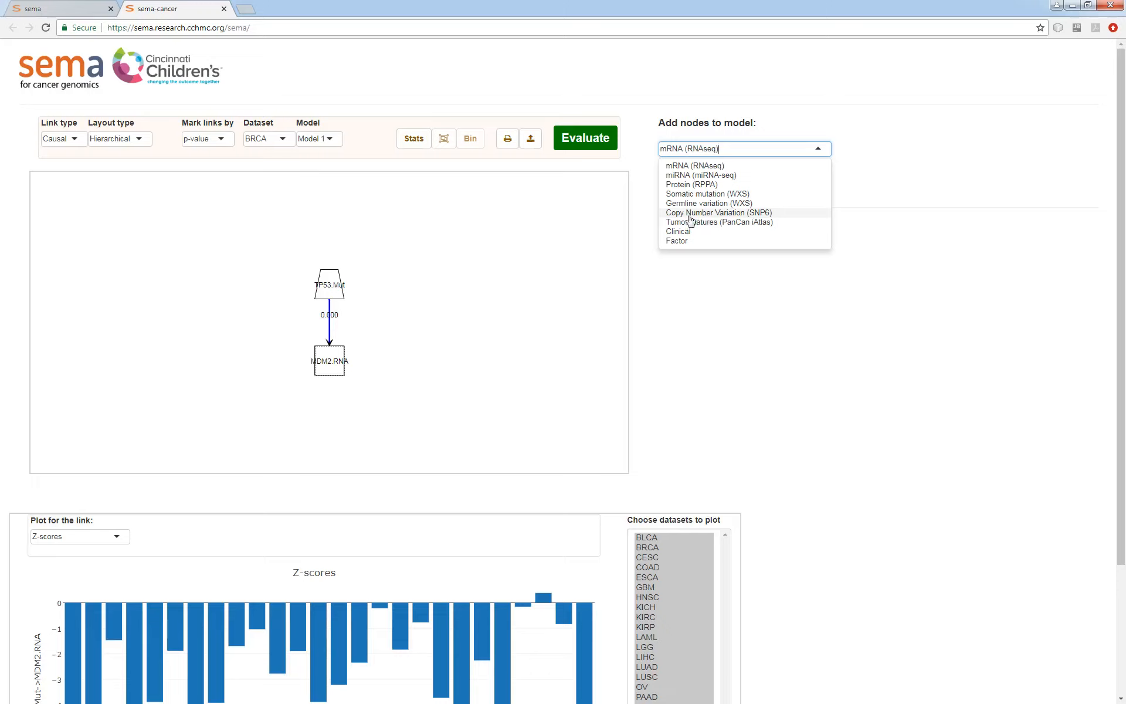
left_click(760, 214)
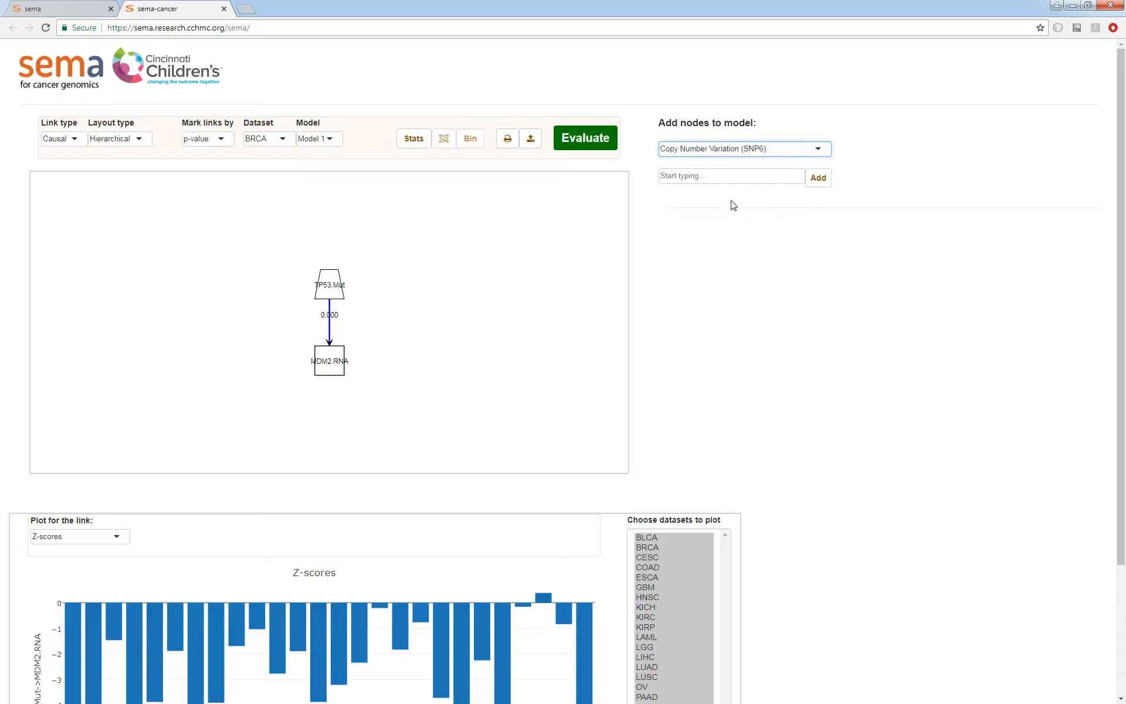
left_click(705, 180)
type("MDM2")
key("Return")
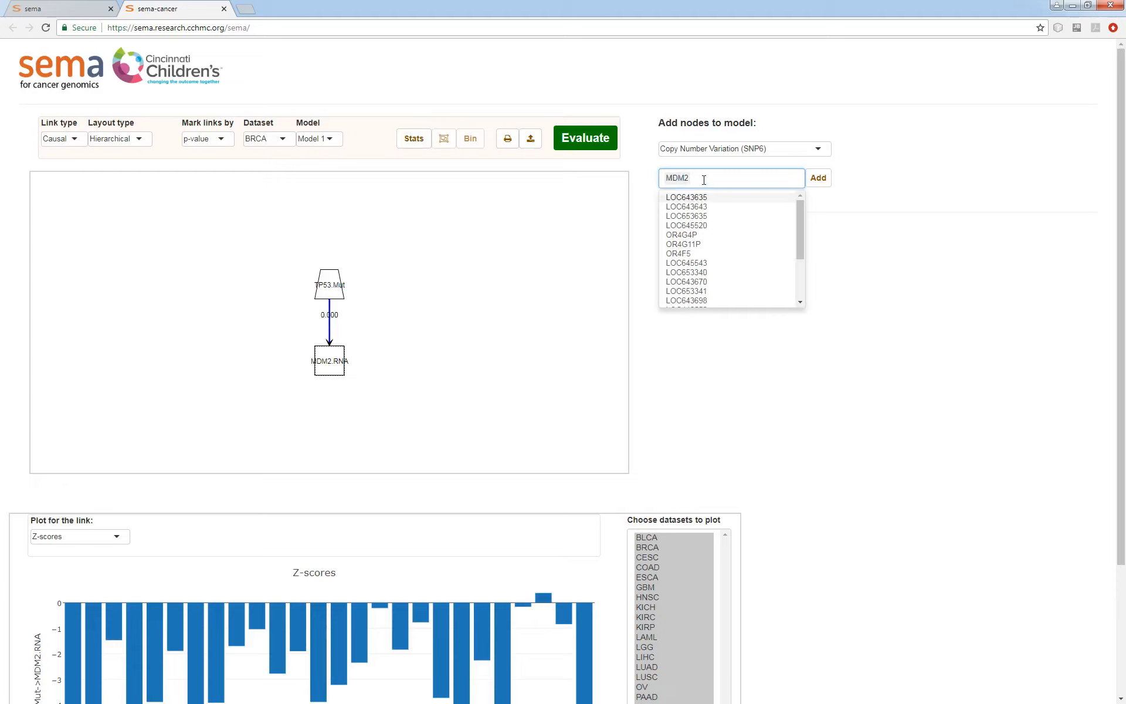
left_click(818, 177)
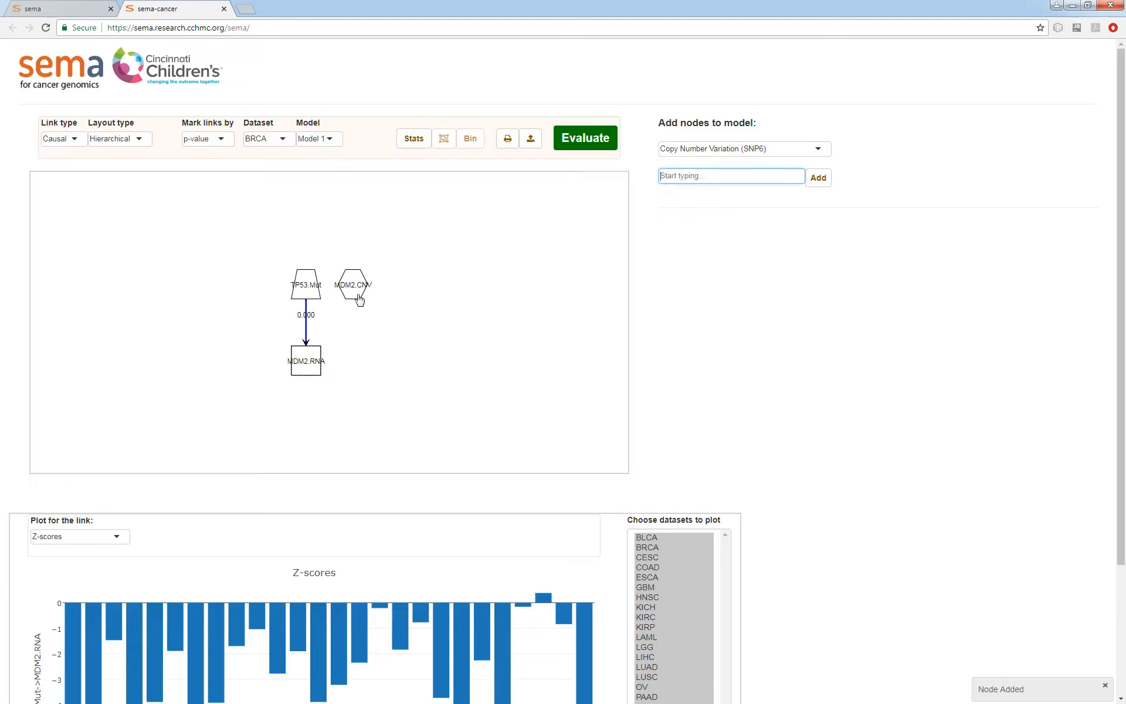
Plot the MDM2 copy number node's data across all datasets with a linear Y axis.
left_click(359, 300)
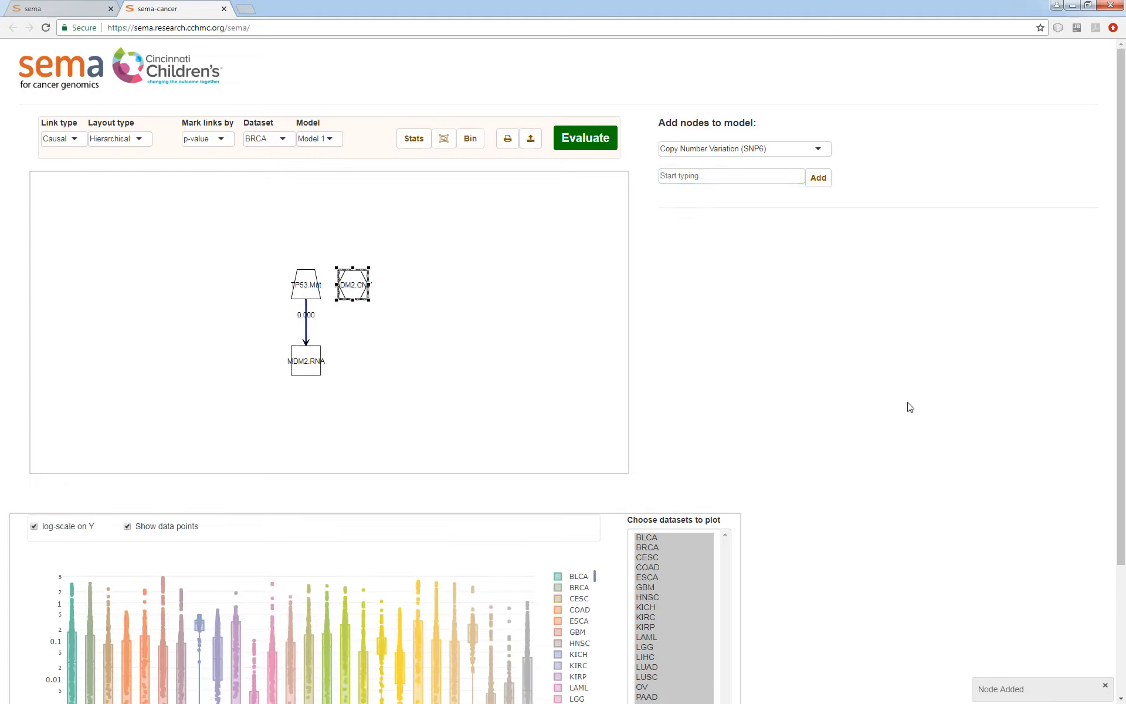
scroll(909, 407, "down", 3)
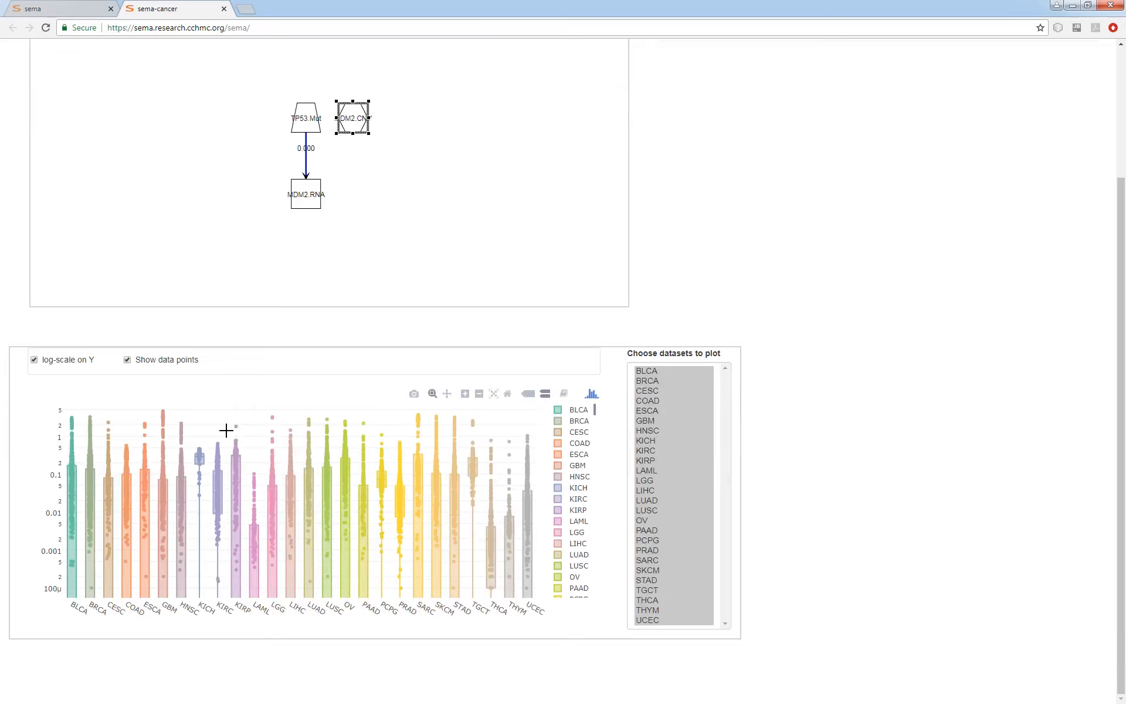
left_click(57, 364)
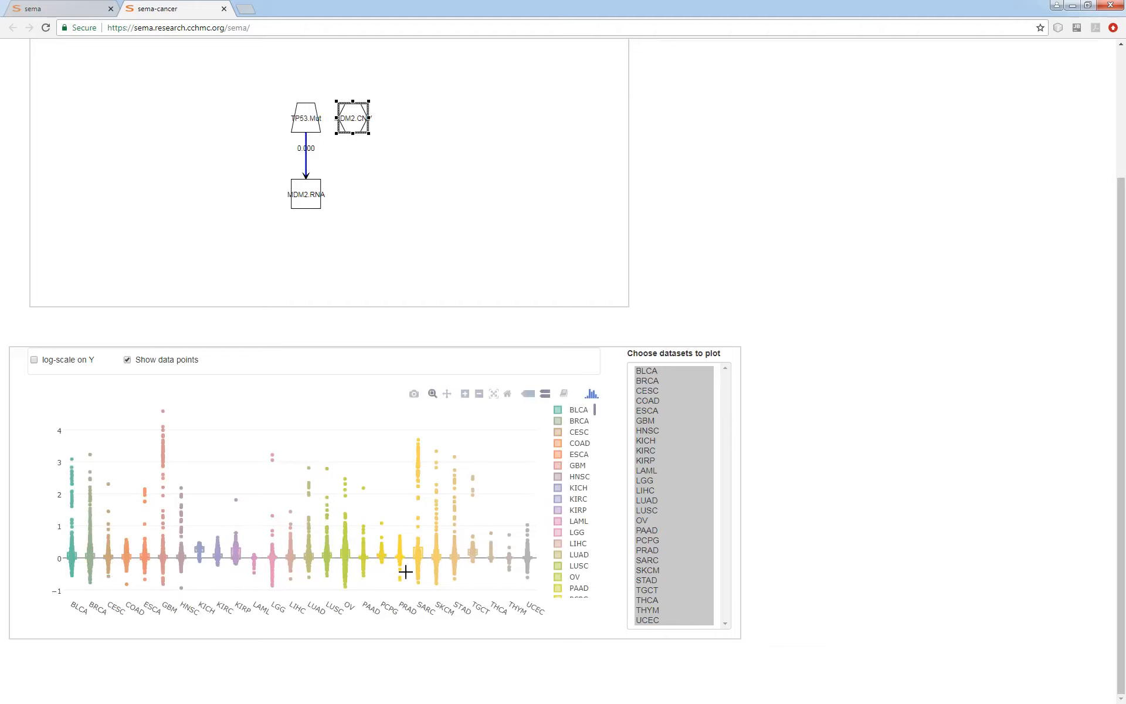
Deselect the MDM2 copy number node and draw a causal link from it to the MDM2 mRNA node.
left_click(379, 213)
scroll(790, 406, "up", 3)
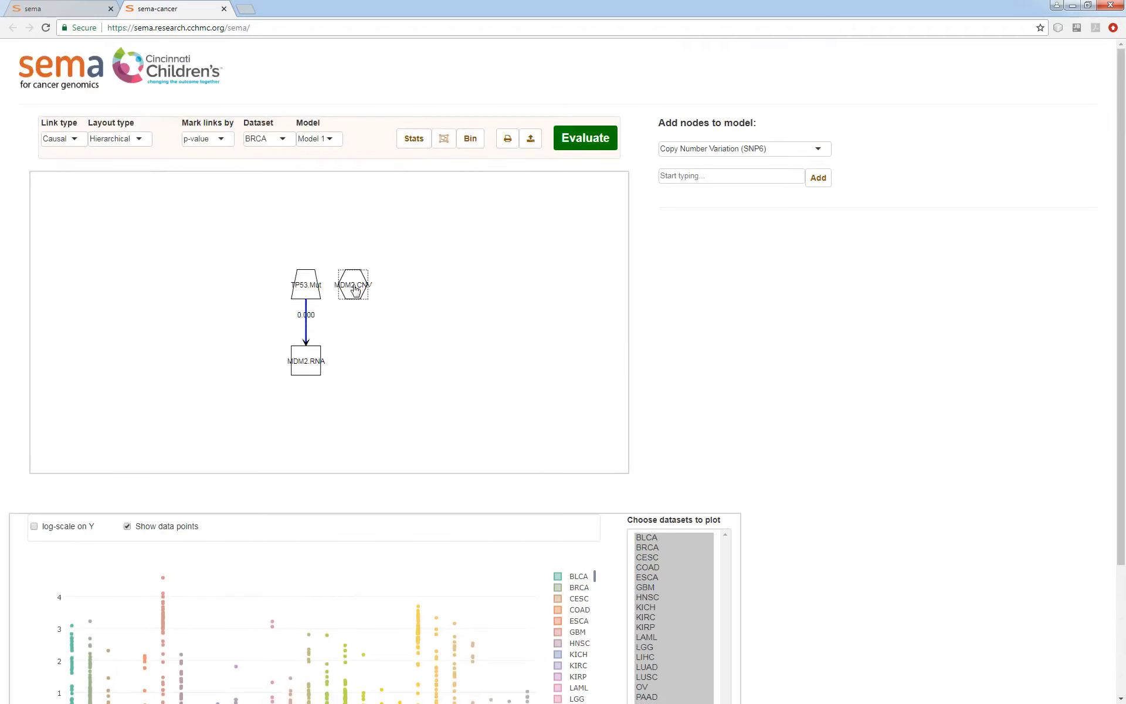
mouse_move(354, 284)
left_mouse_down()
mouse_move(345, 329)
mouse_move(311, 362)
left_mouse_up()
Plot the new MDM2.CNV-to-MDM2.RNA link as a scatter chart of all datasets with a log-scale Y axis.
left_click(338, 327)
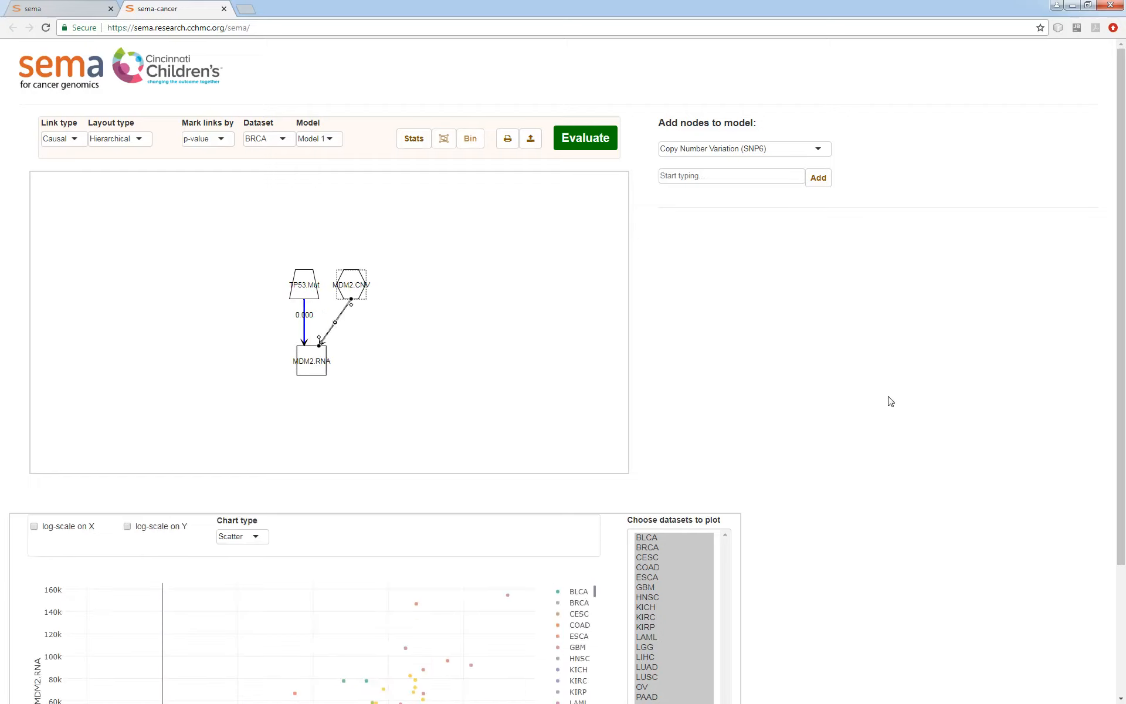
scroll(890, 401, "down", 3)
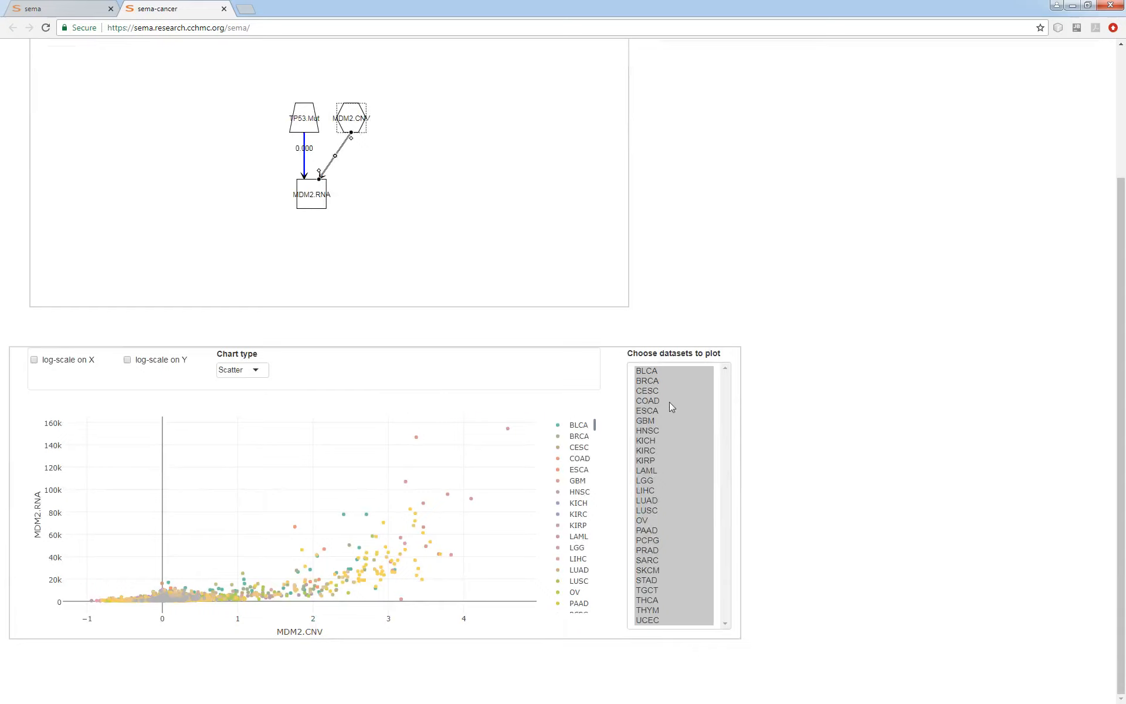
scroll(589, 504, "down", 4)
scroll(584, 519, "up", 4)
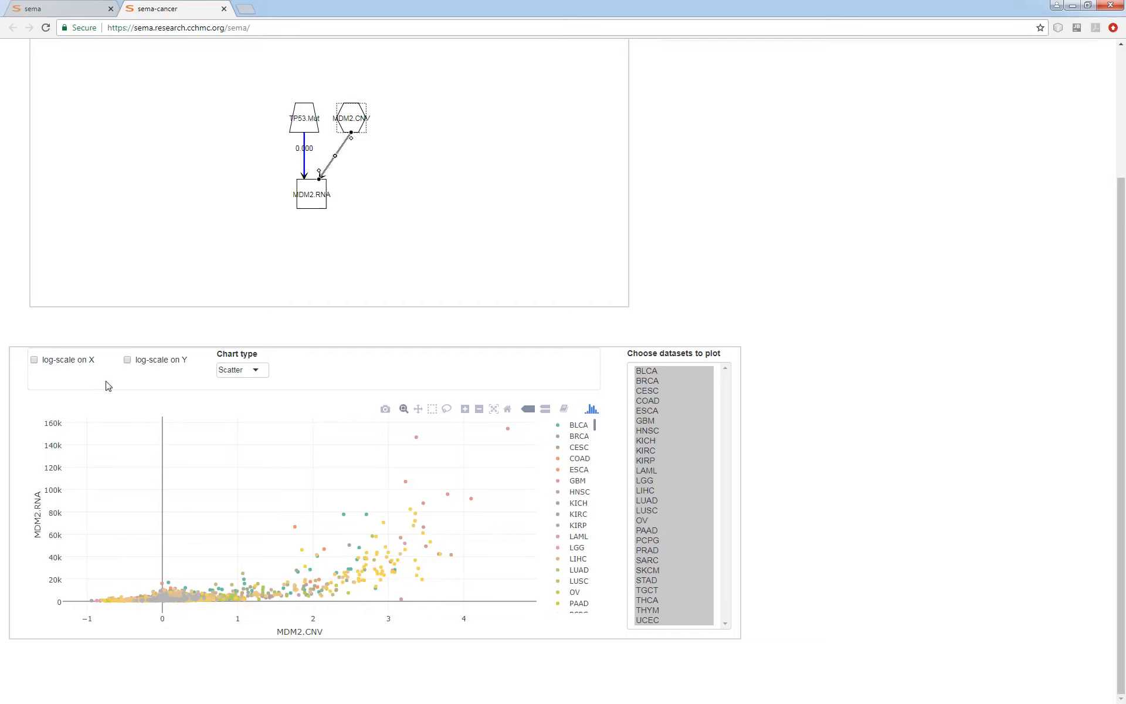
left_click(154, 360)
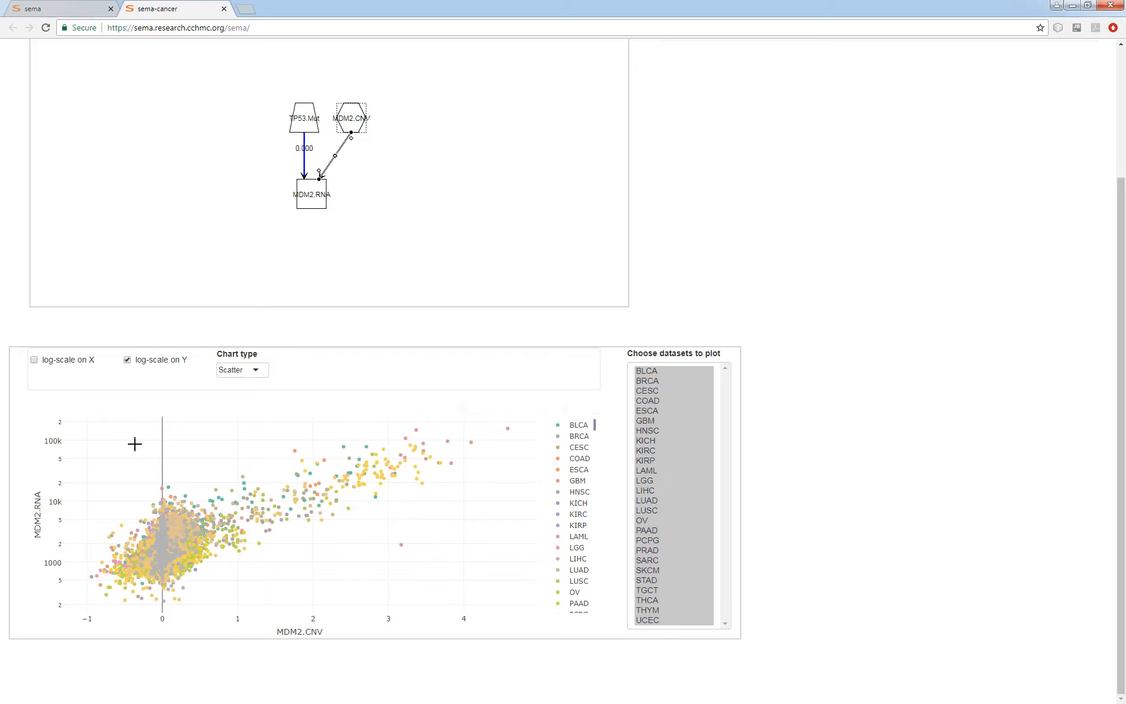
Examine the link's scatter plot for single datasets in turn: BRCA, BLCA, CESC, COAD and GBM.
left_click(659, 381)
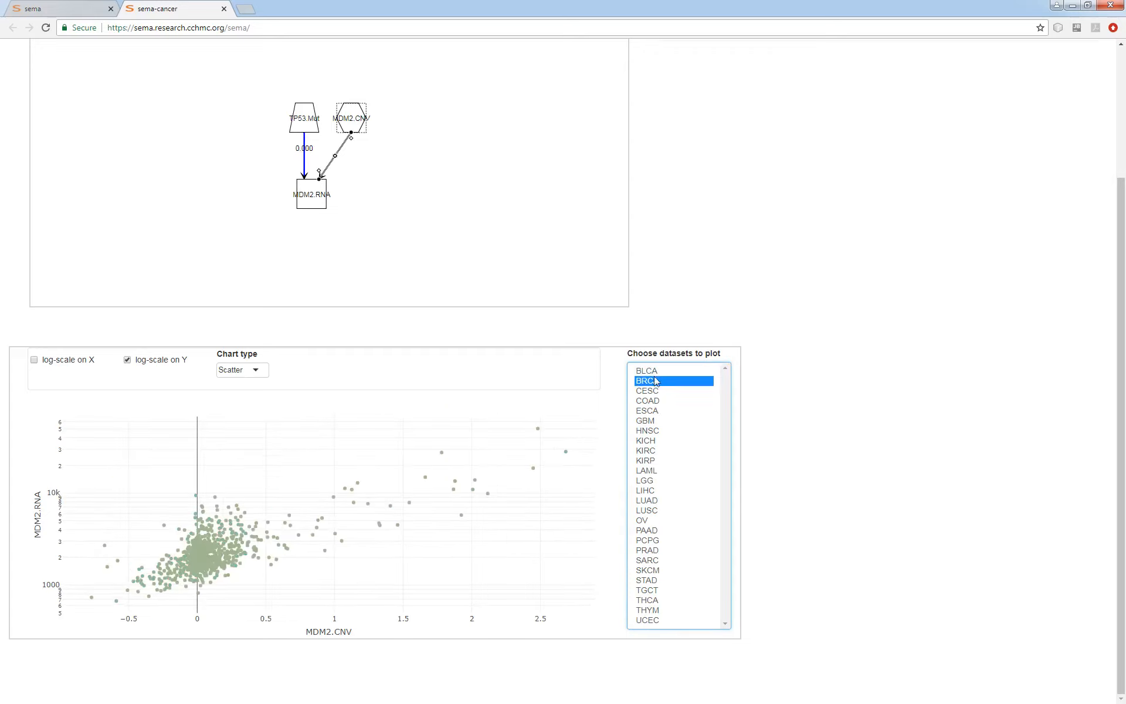
key("Up")
left_click(657, 389)
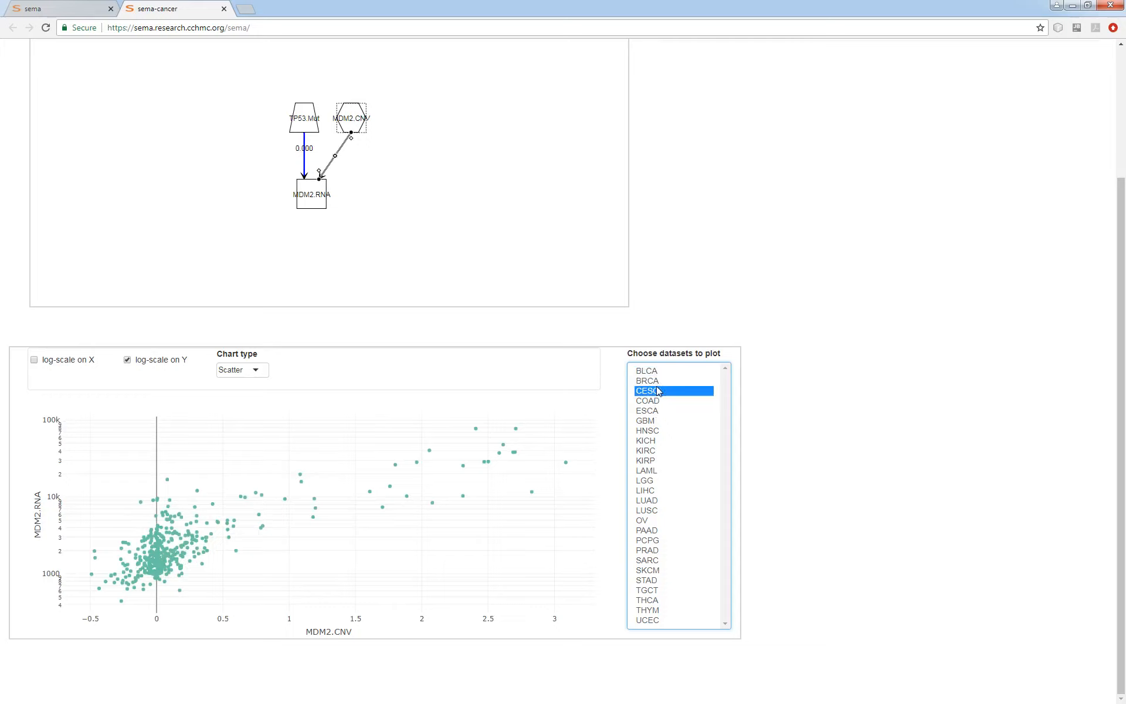
left_click(658, 401)
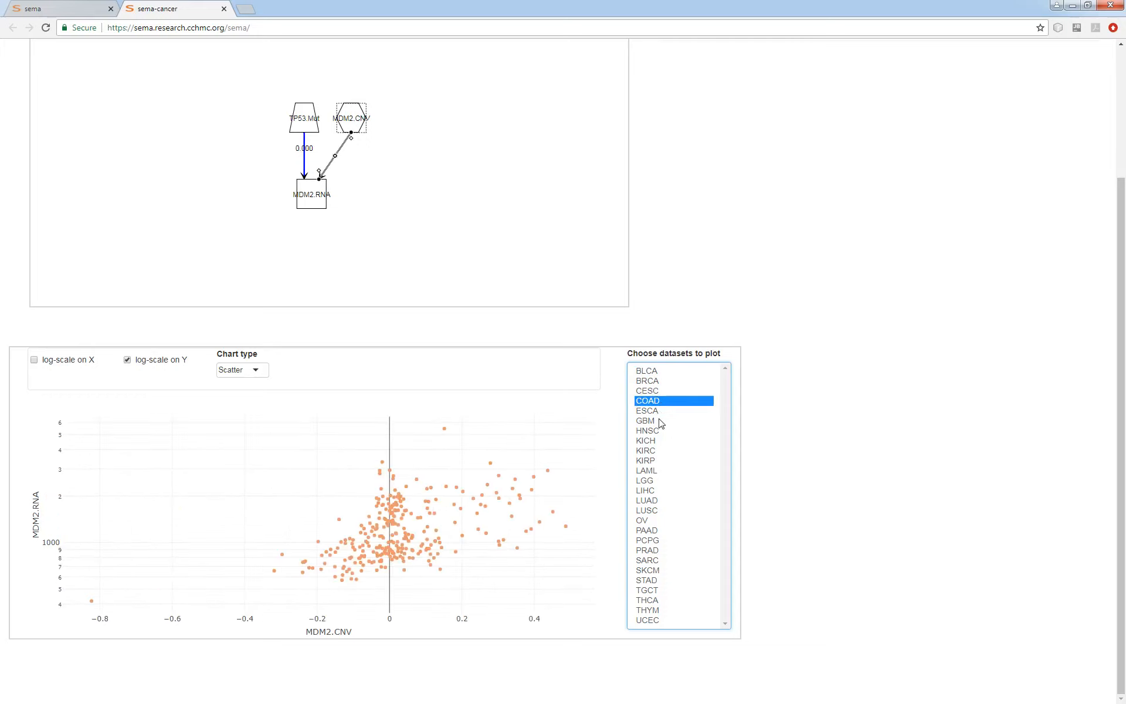
left_click(661, 421)
Compare the link's scatter plots for LUSC, LIHC and LUAD, and continue with LGG and HNSC.
left_click(674, 511)
left_click(661, 490)
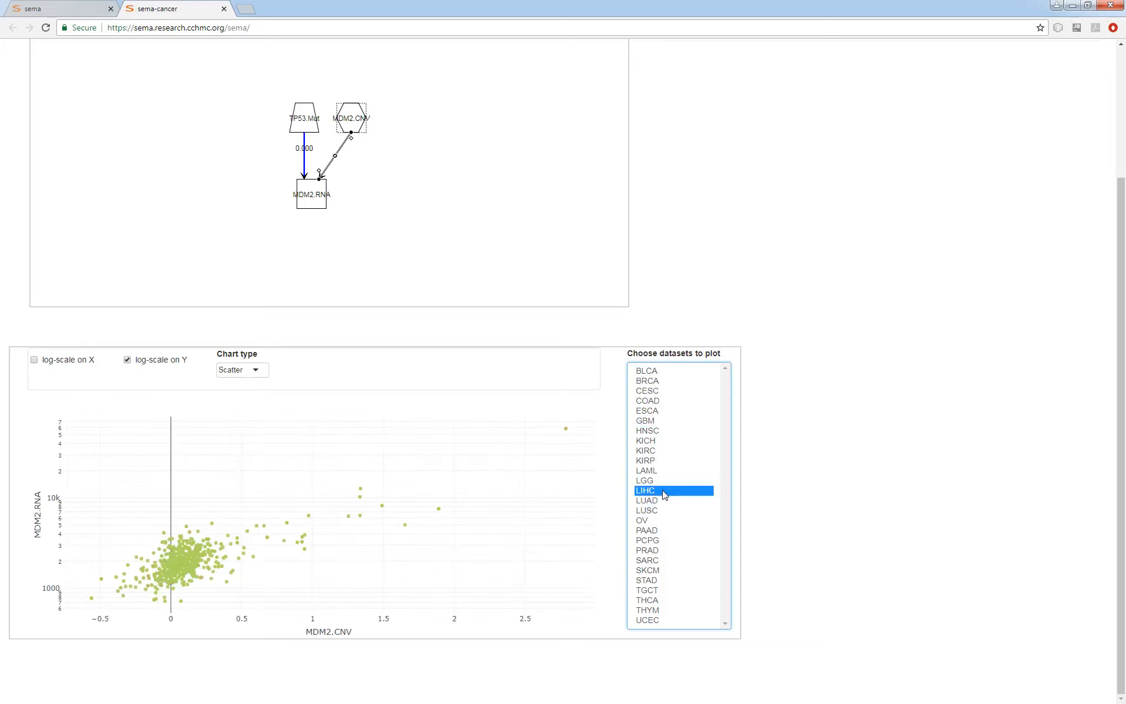
left_click(659, 500)
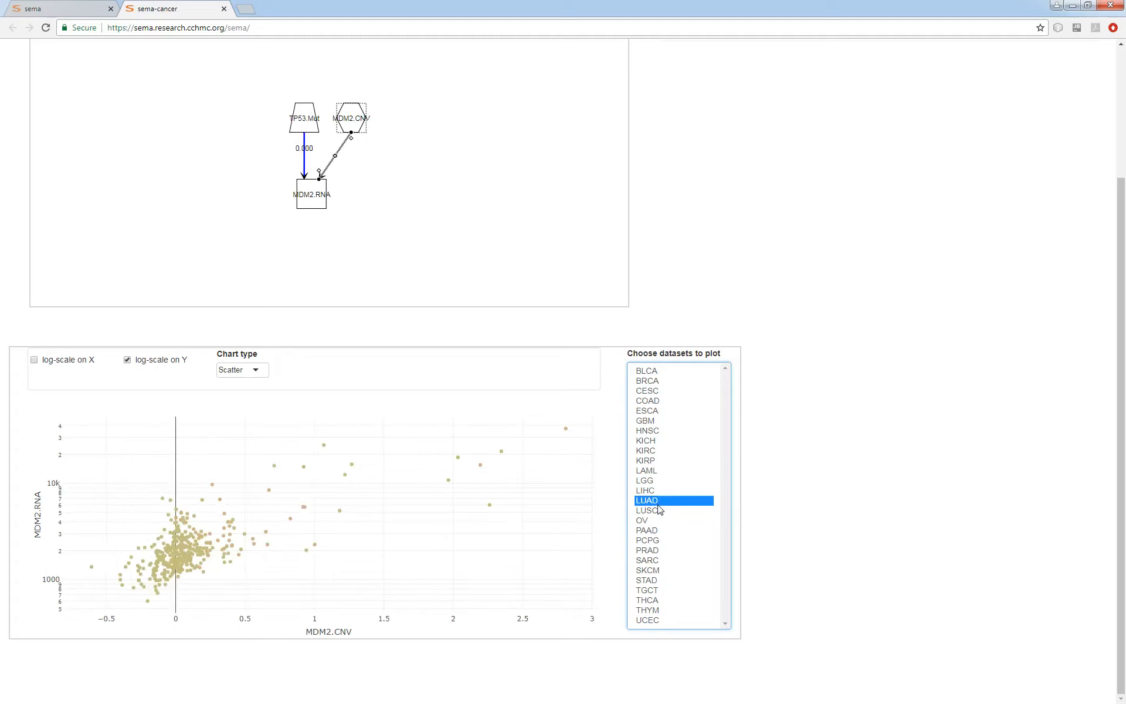
left_click(661, 511)
left_click(660, 502)
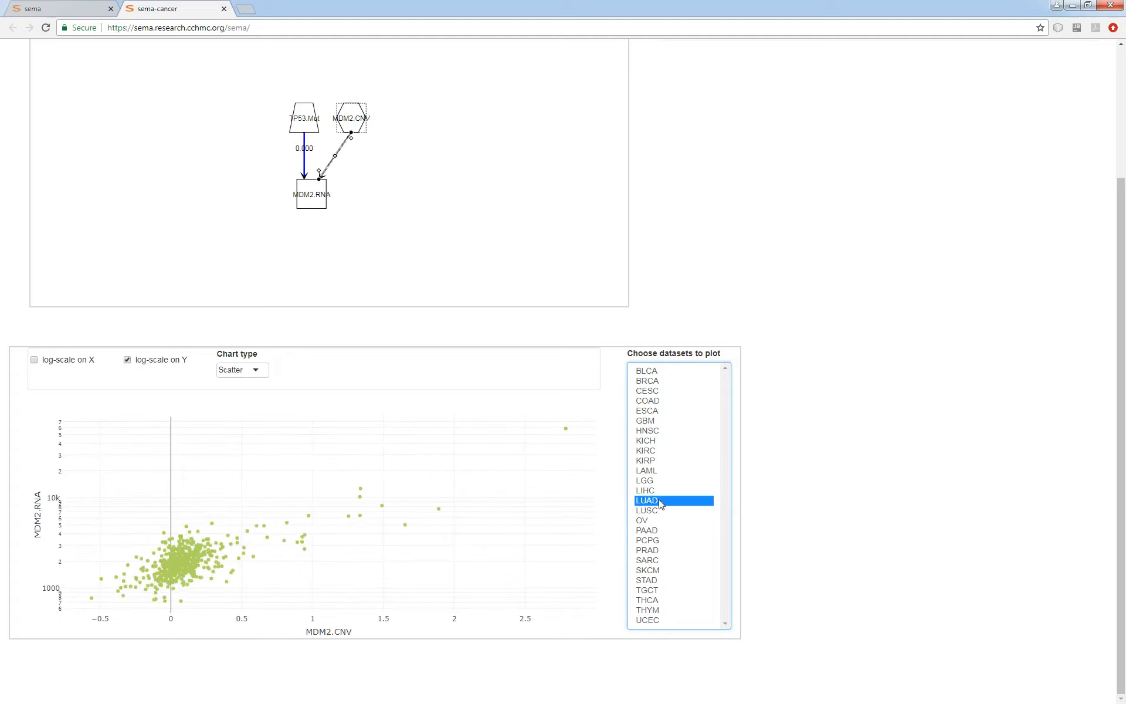
left_click(658, 492)
left_click(657, 482)
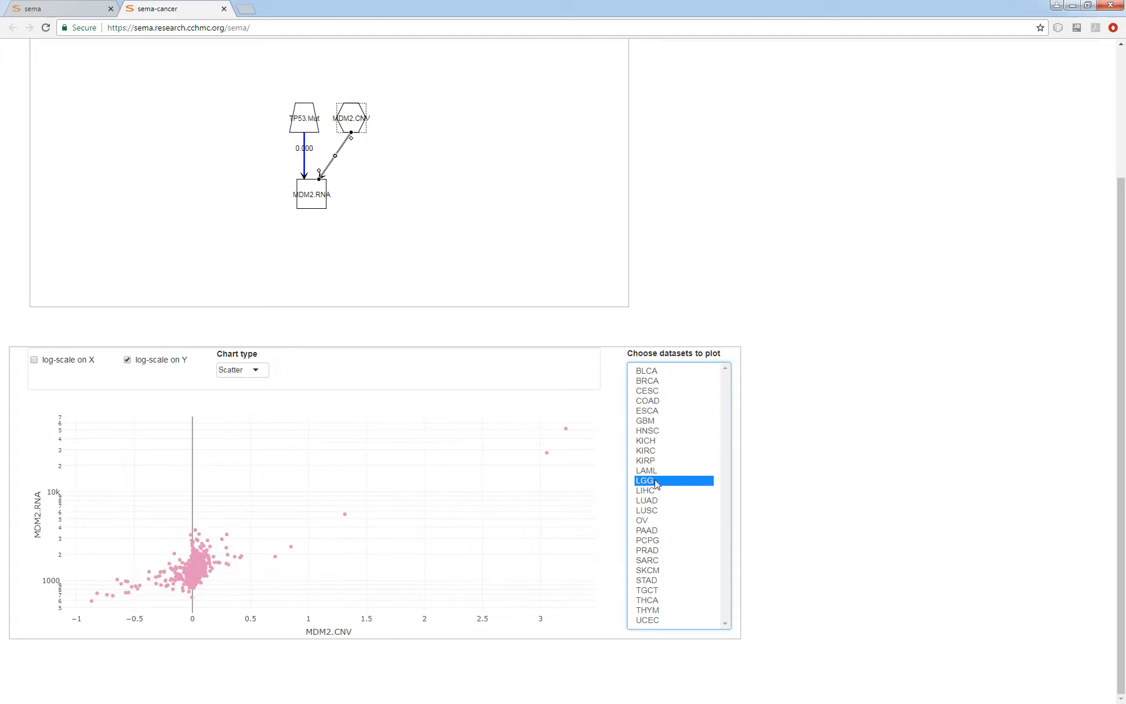
left_click(678, 431)
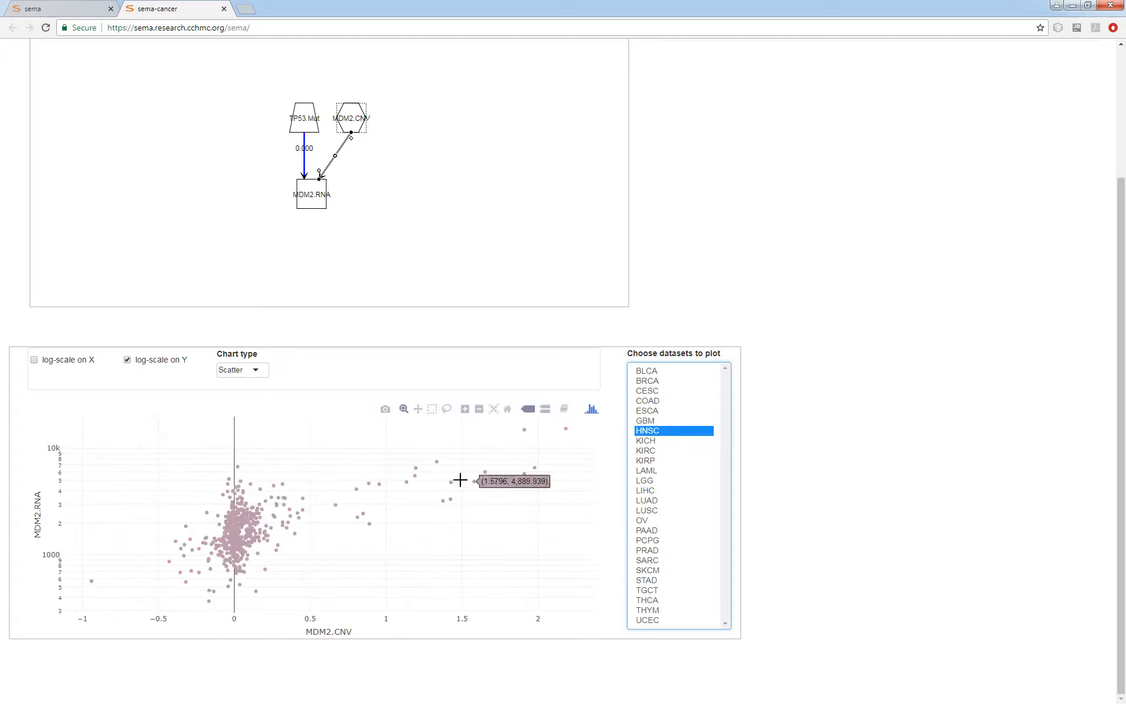
Step the link's scatter plot through BRCA, CESC and COAD, ending on the ESCA dataset.
left_click(669, 382)
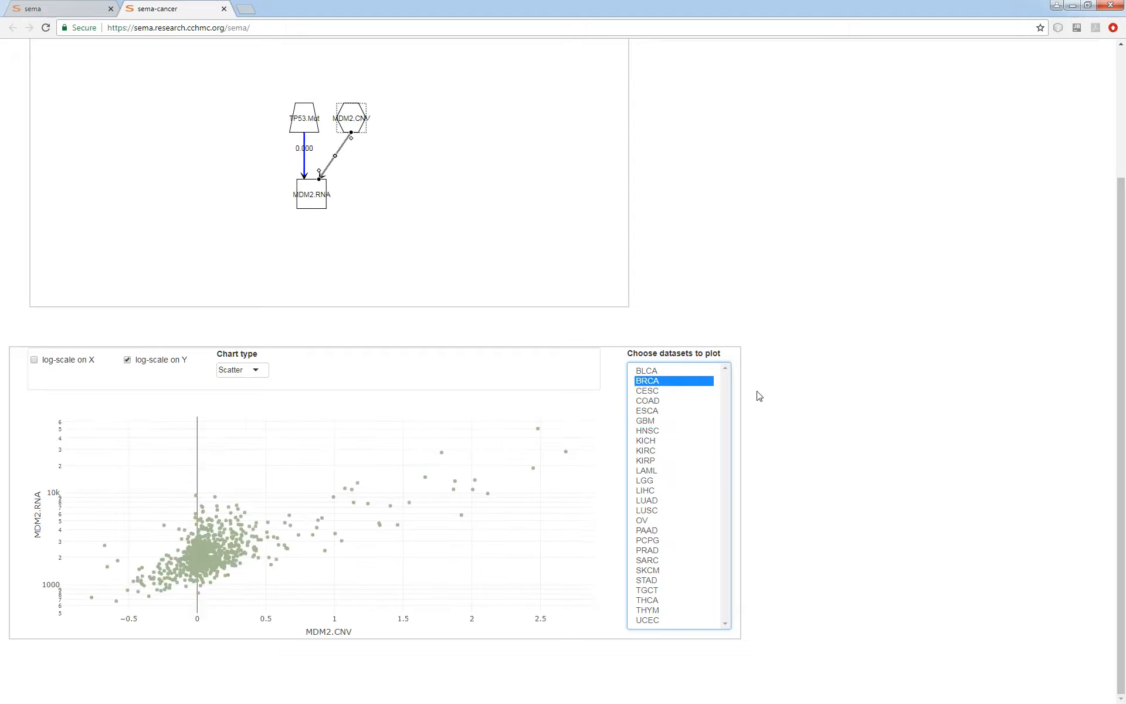
left_click(659, 392)
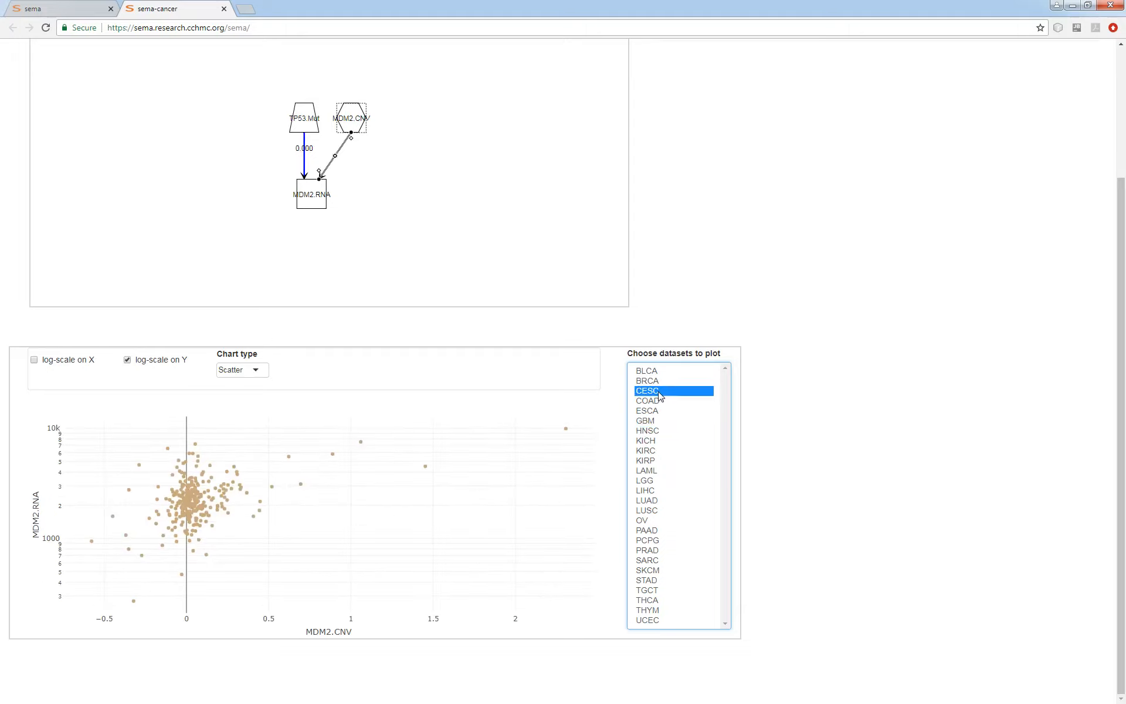
left_click(659, 401)
left_click(658, 411)
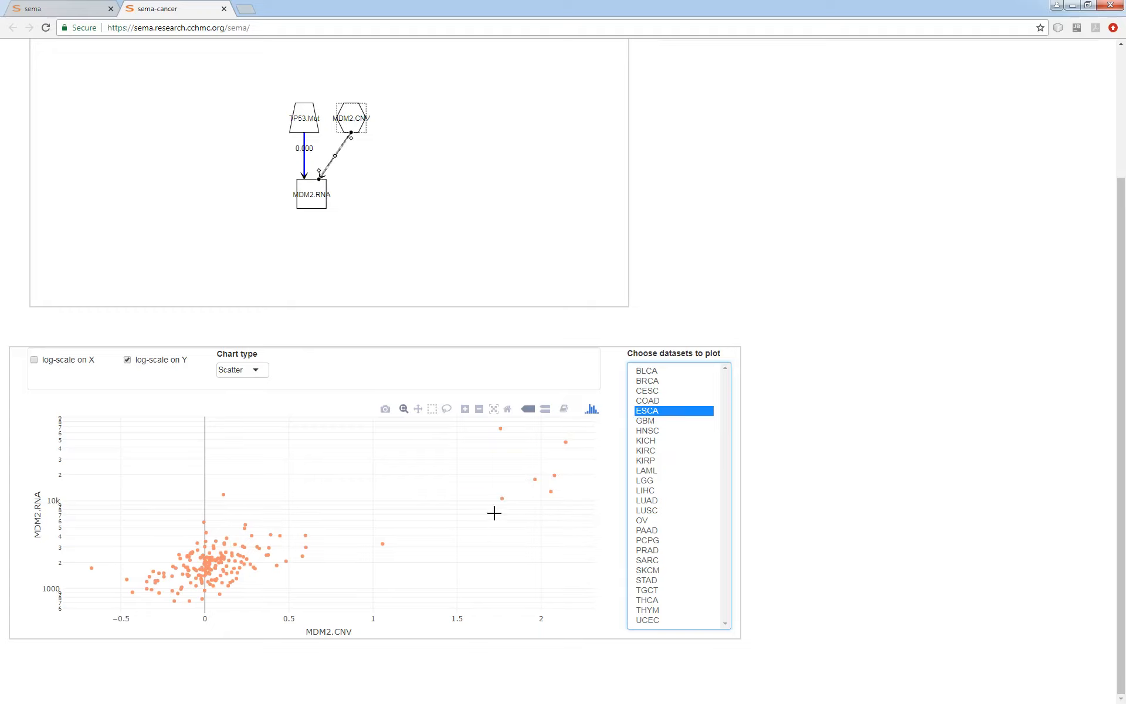
Deselect the link and evaluate the model with both the TP53 mutation and MDM2 copy number effects.
left_click(465, 173)
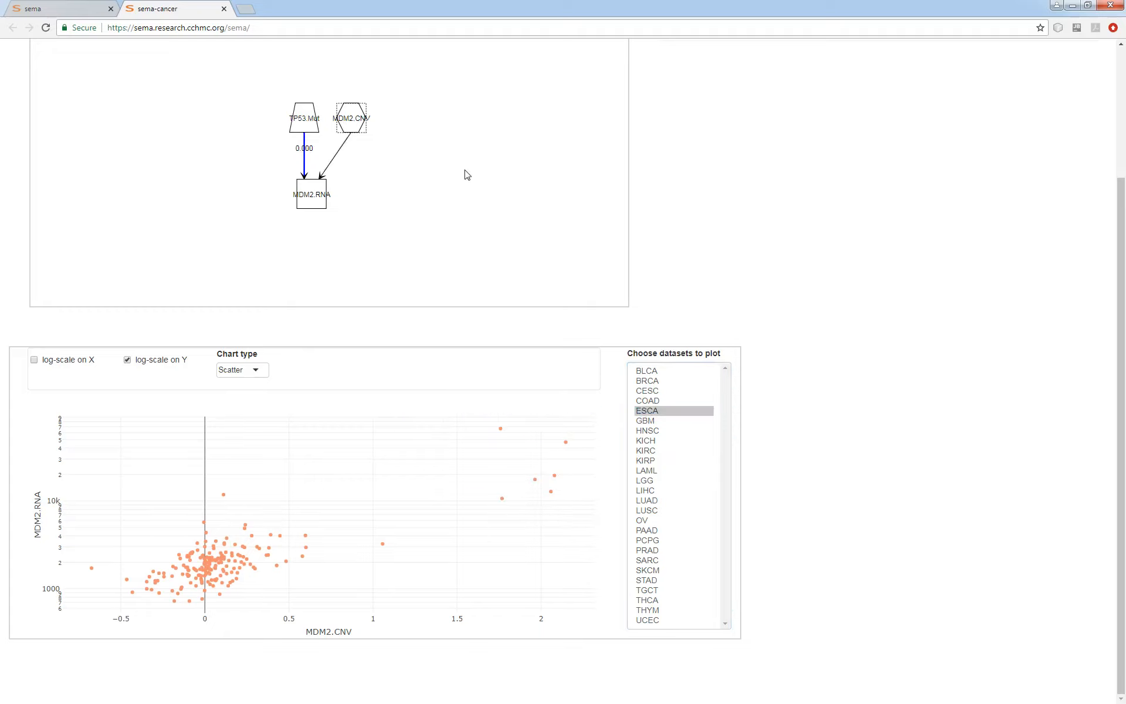
scroll(857, 442, "up", 3)
left_click(585, 140)
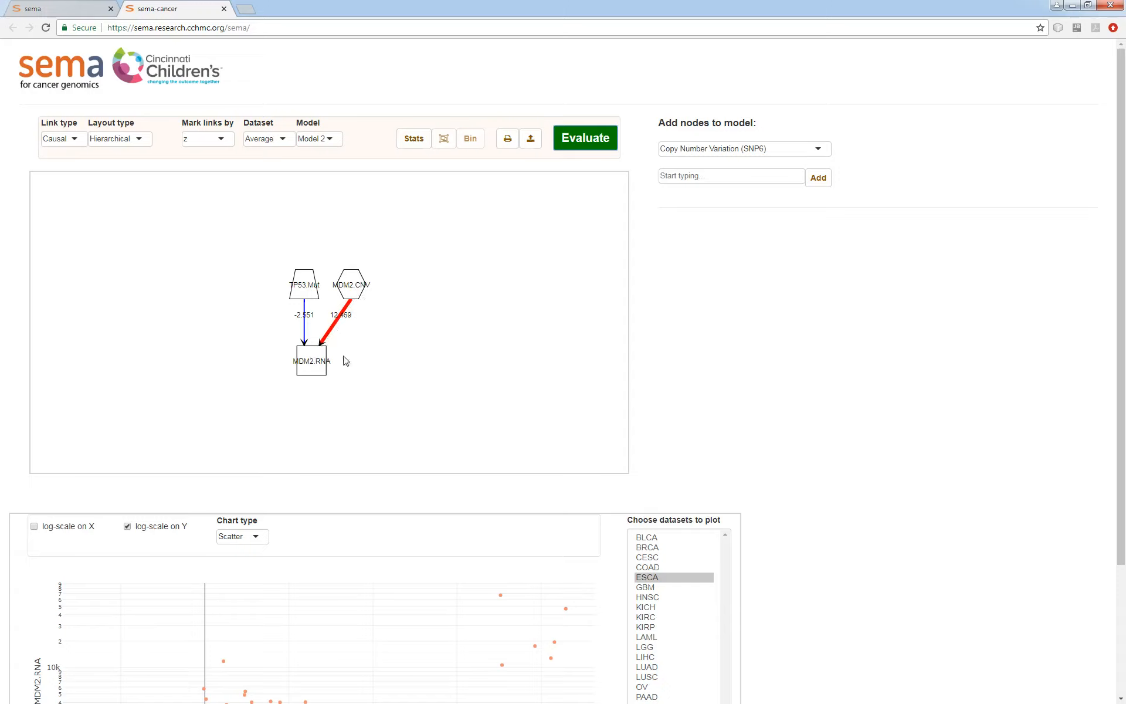
Plot the MDM2.CNV-to-MDM2.RNA link's Z-scores across all datasets from BLCA to UCEC, and deselect the link.
left_click(332, 332)
scroll(903, 449, "down", 2)
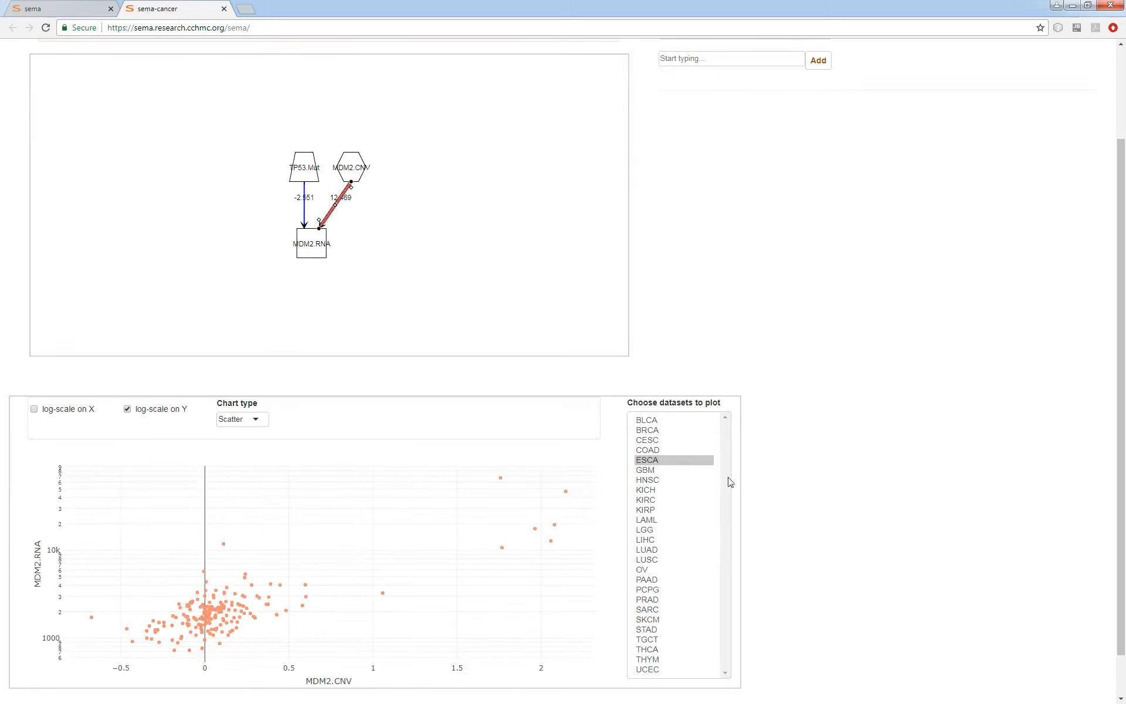
left_click(304, 217)
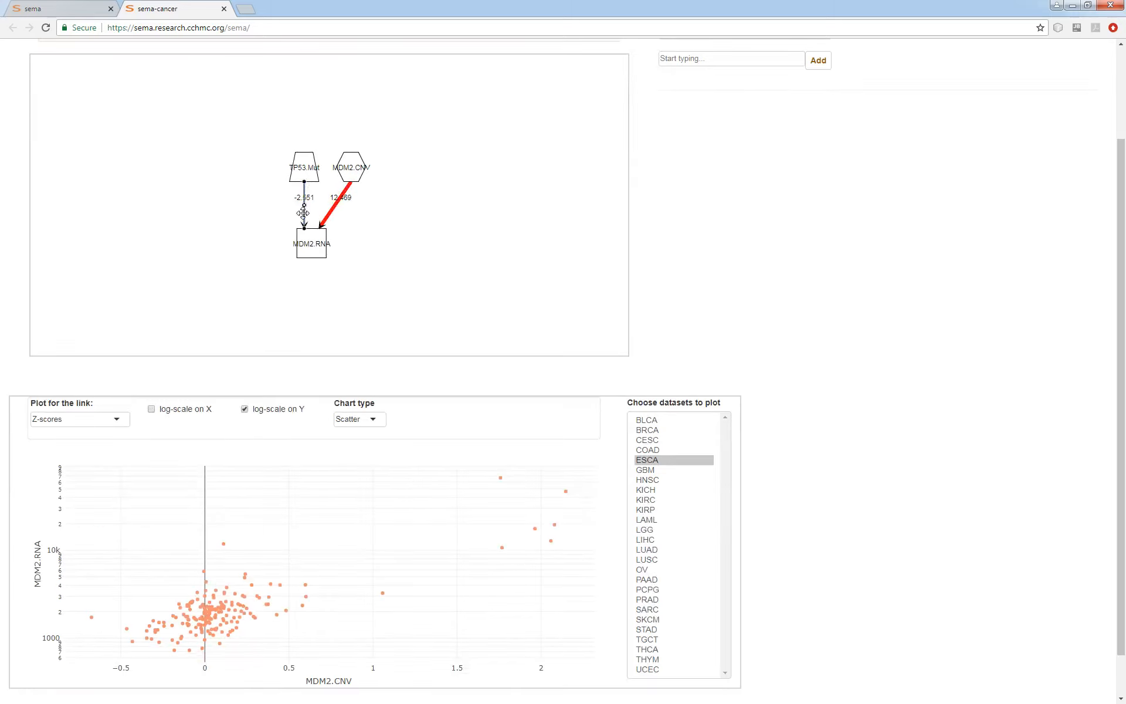
left_click(333, 218)
scroll(895, 353, "down", 1)
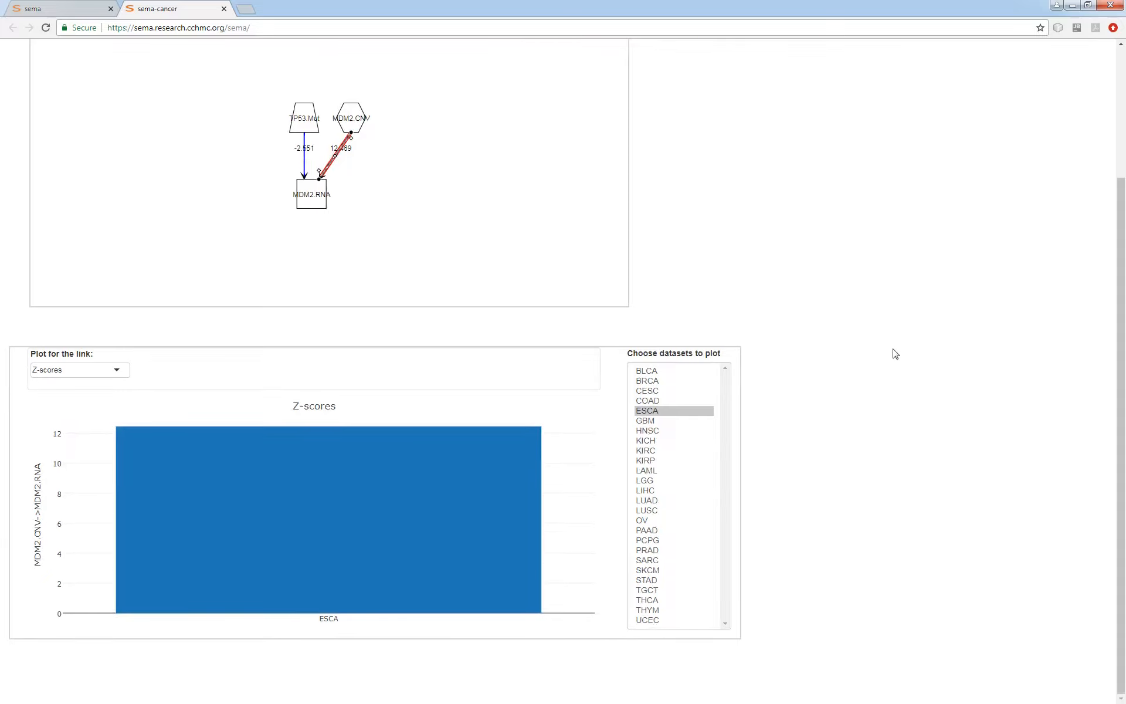
left_click(92, 368)
left_click(98, 370)
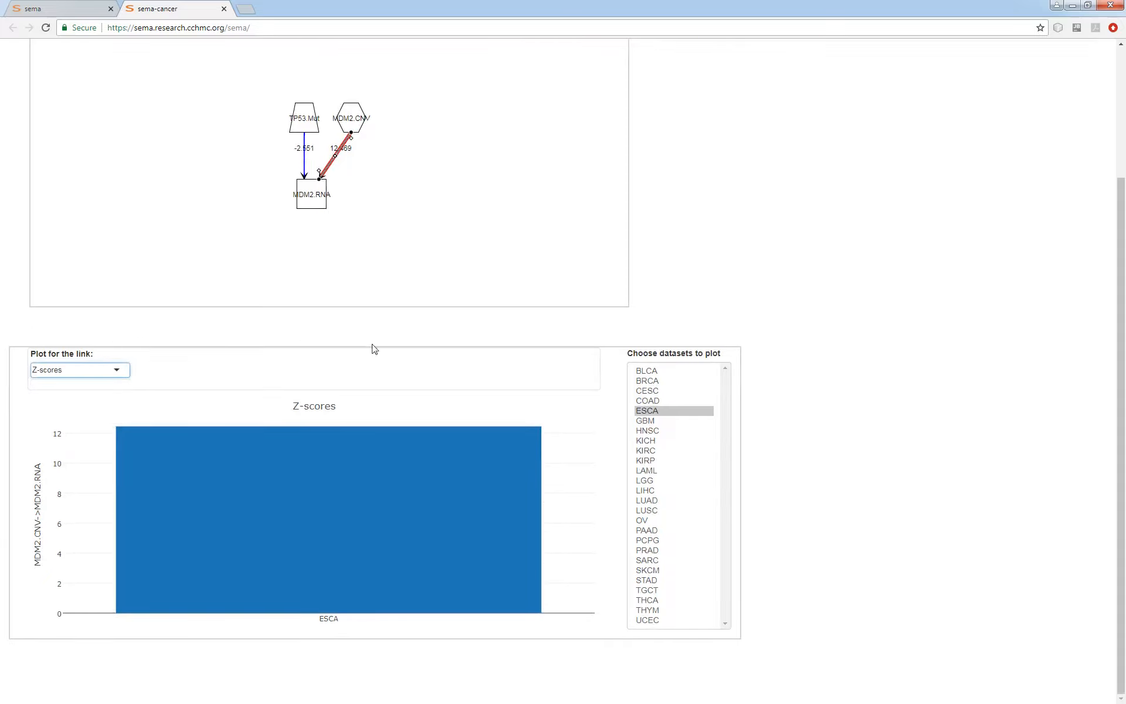
left_click_drag(668, 371, 670, 631)
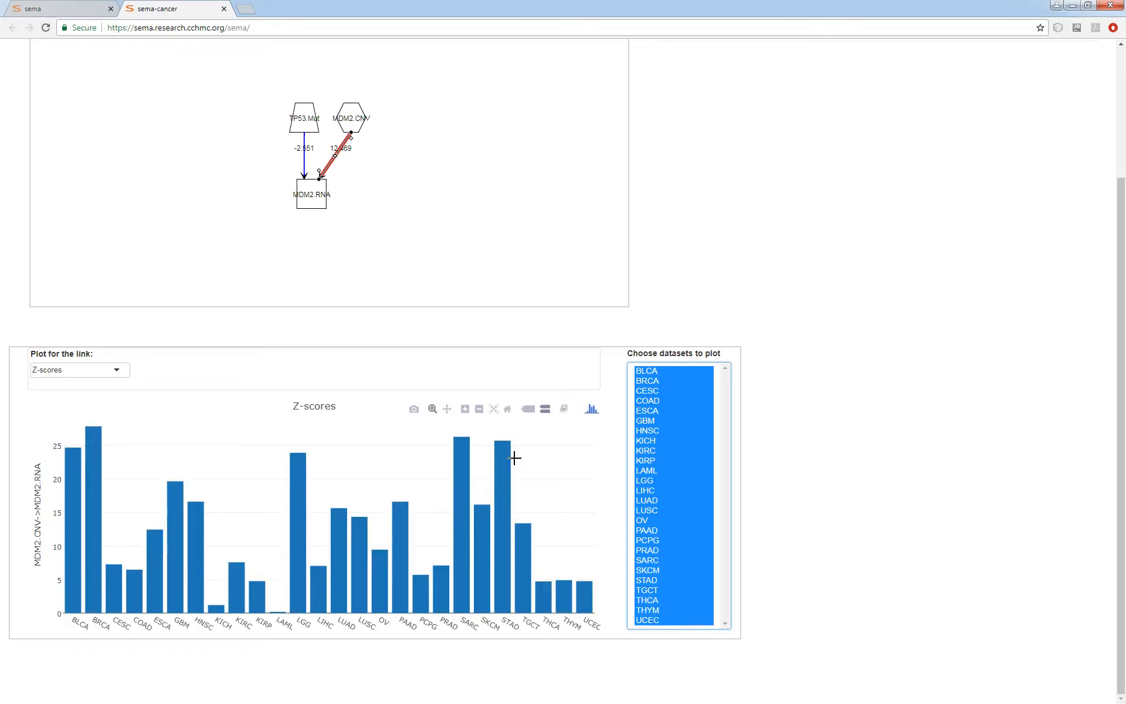
left_click(453, 192)
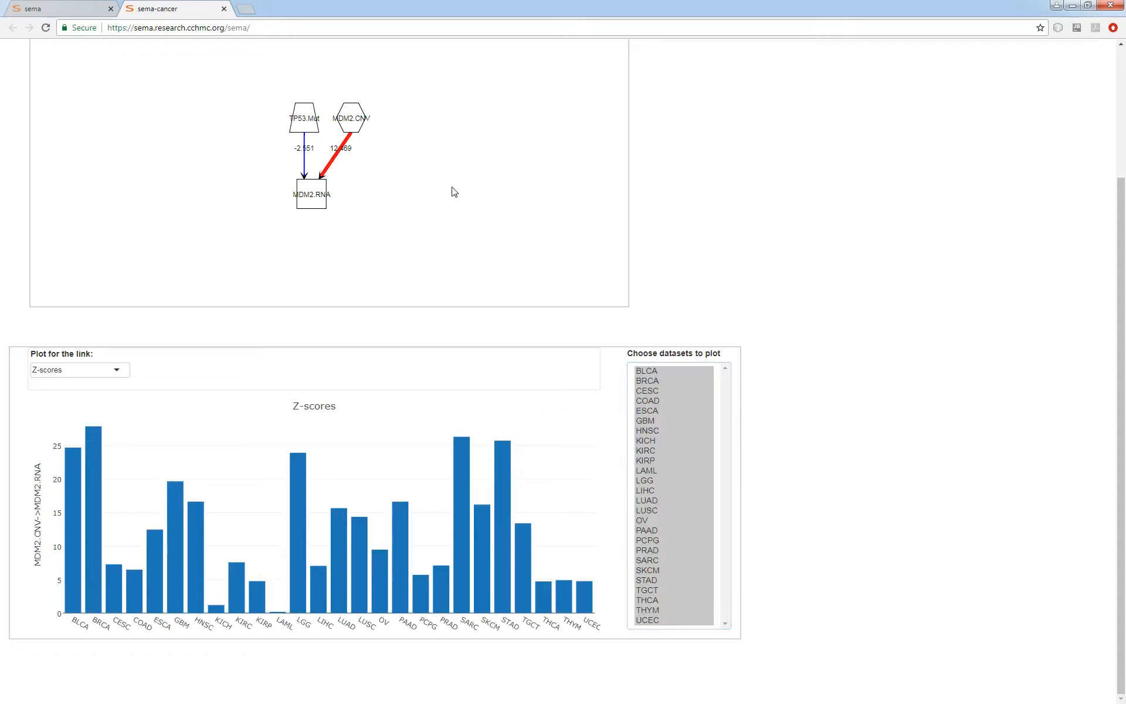
Plot the Z-scores of the TP53.Mut-to-MDM2.RNA link across all datasets and examine them against the model diagram.
left_click(305, 167)
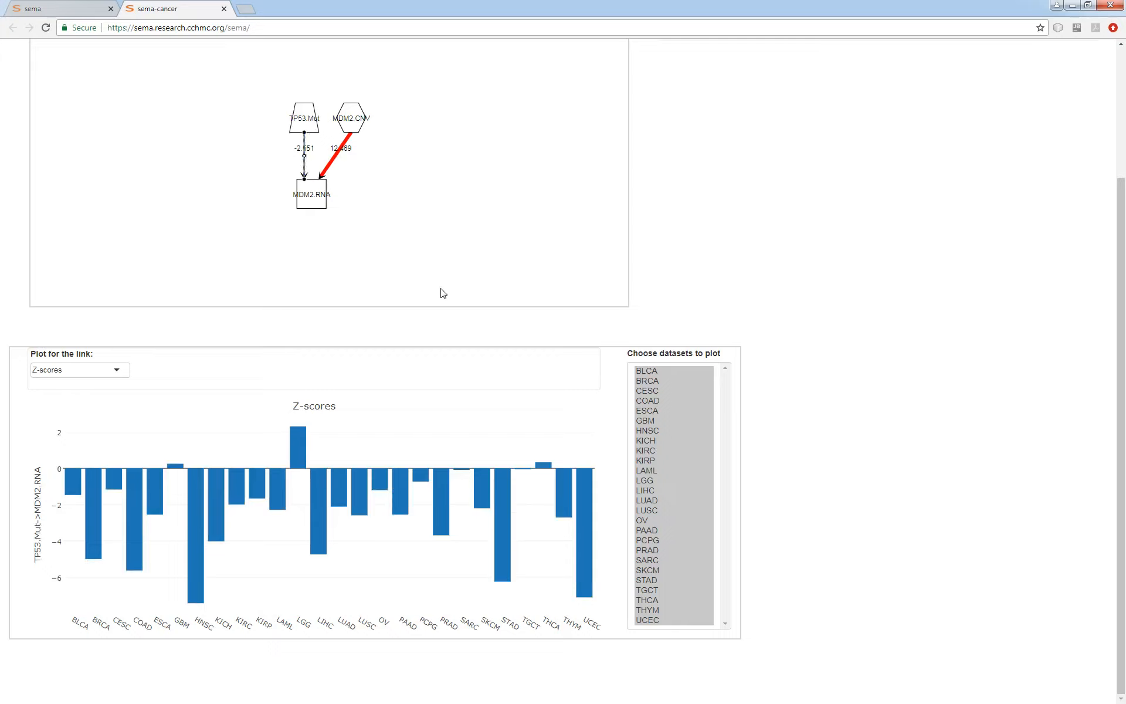
scroll(799, 427, "up", 2)
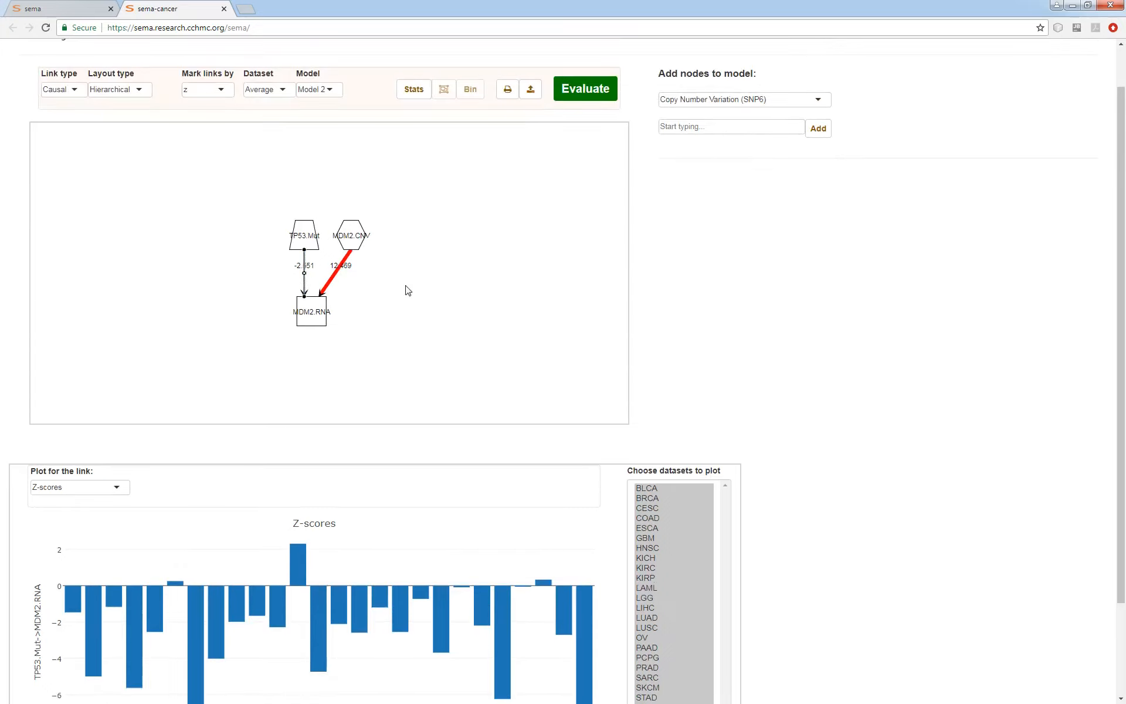
scroll(972, 432, "down", 2)
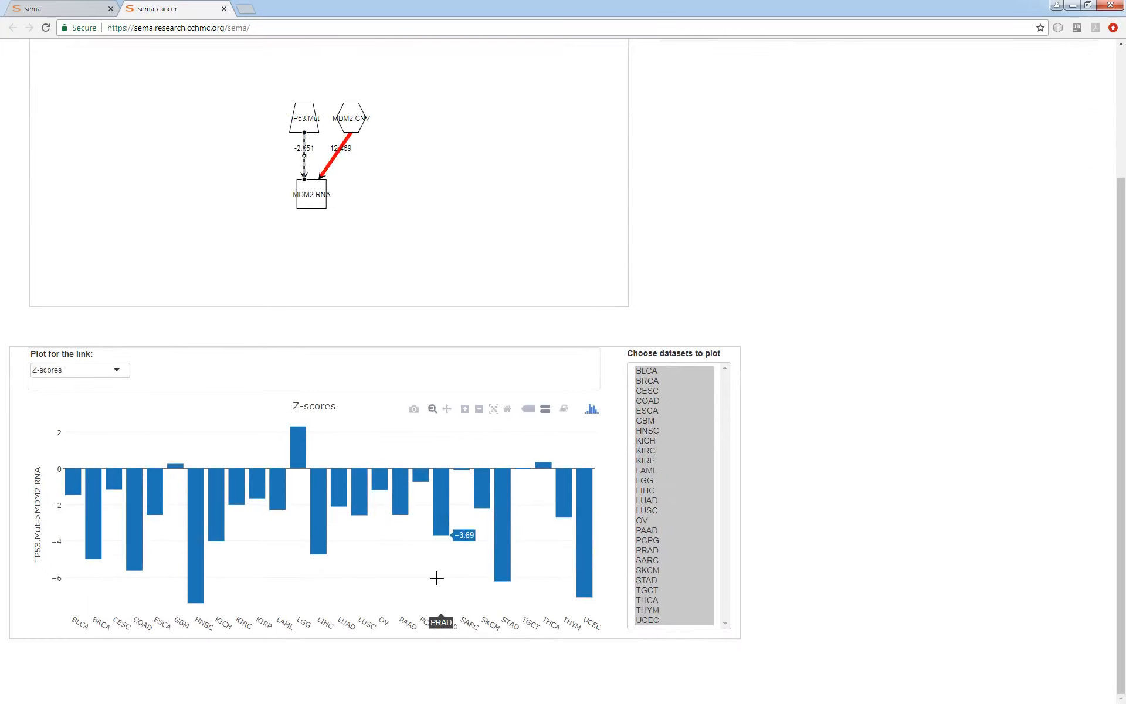
scroll(766, 477, "up", 1)
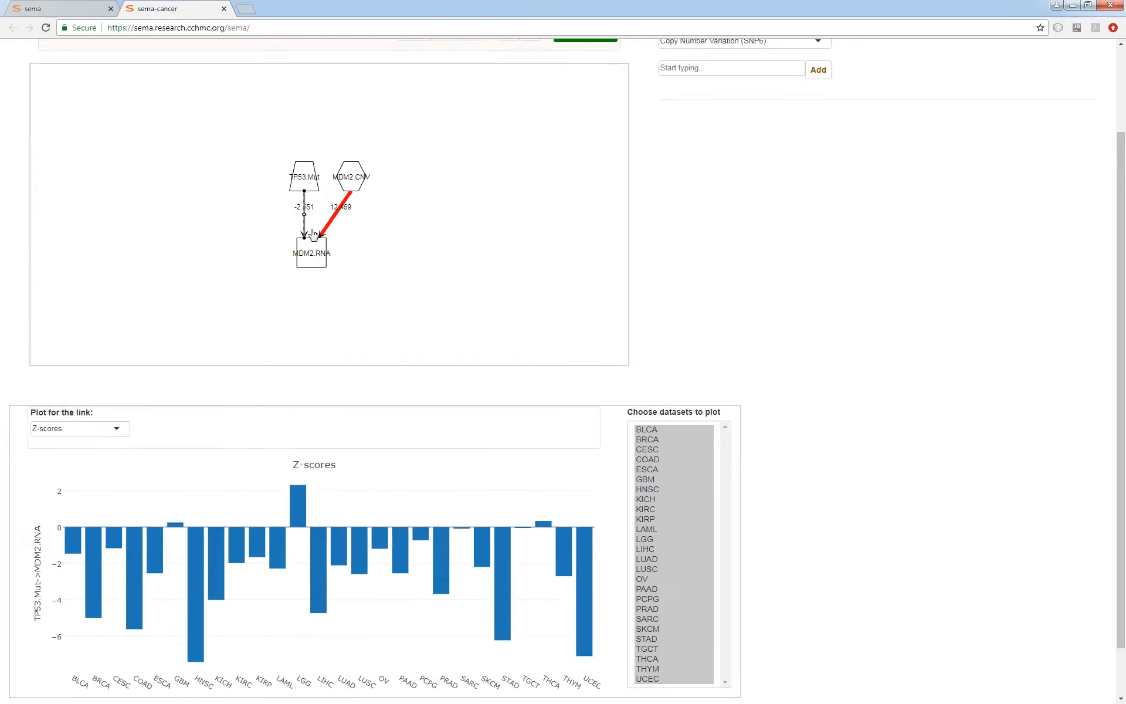
scroll(412, 294, "up", 2)
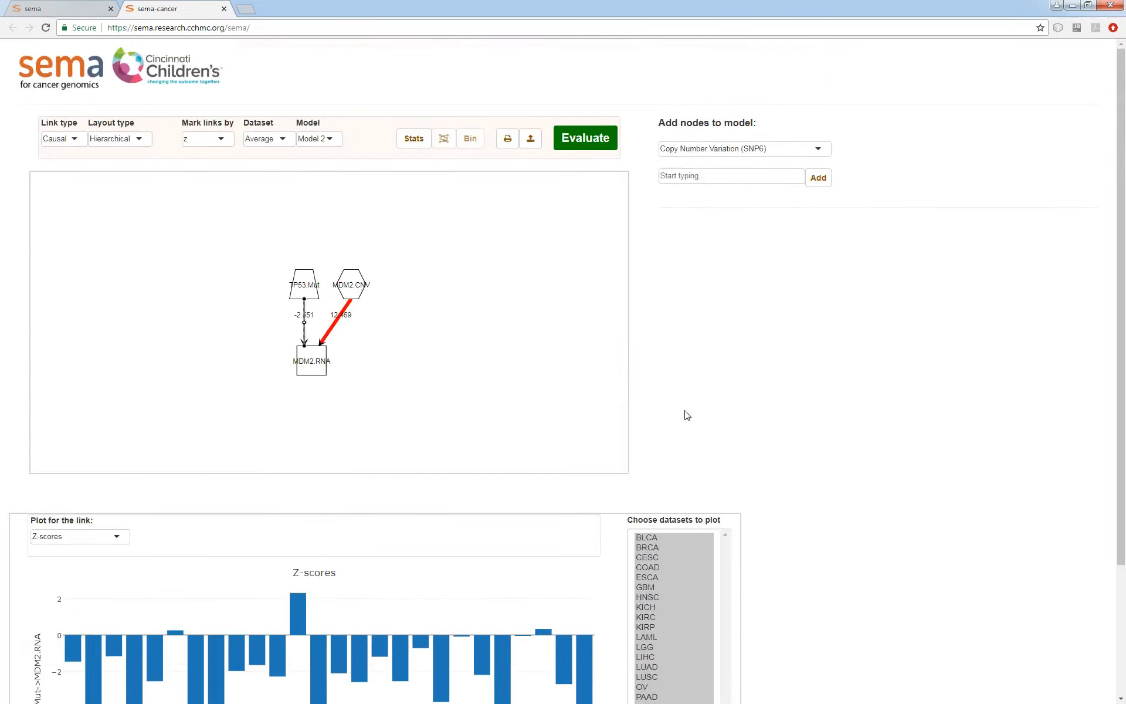
scroll(751, 415, "down", 2)
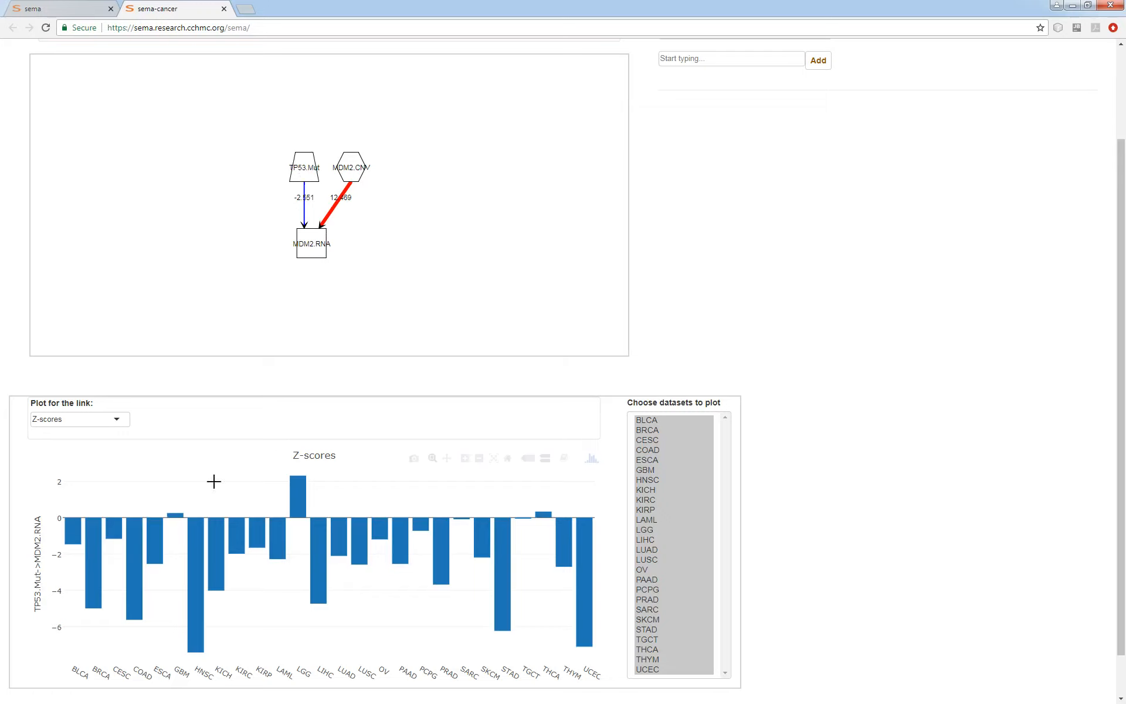
scroll(610, 521, "down", 1)
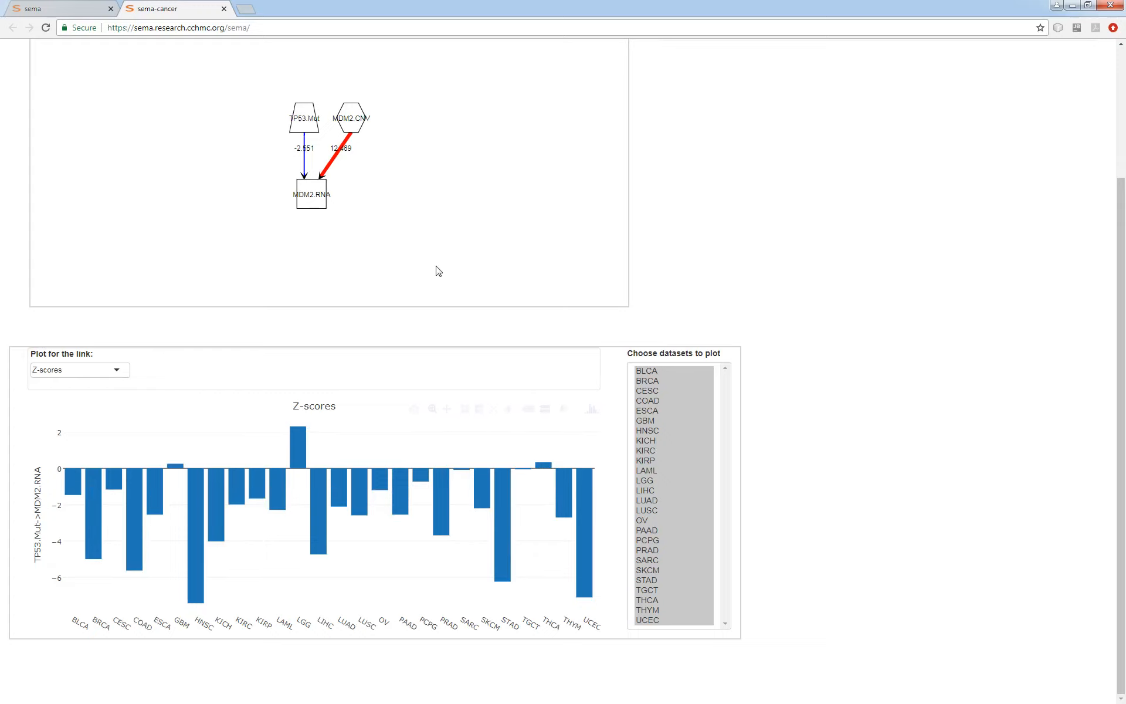
scroll(817, 457, "up", 2)
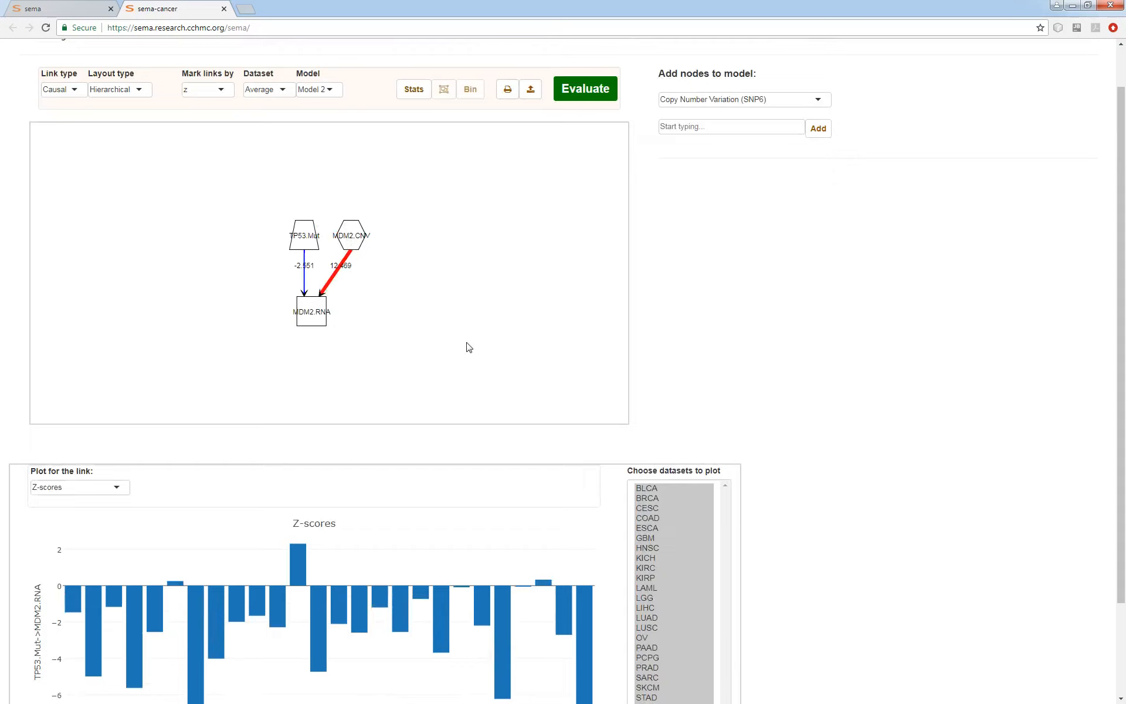
scroll(586, 412, "up", 1)
scroll(425, 326, "down", 1)
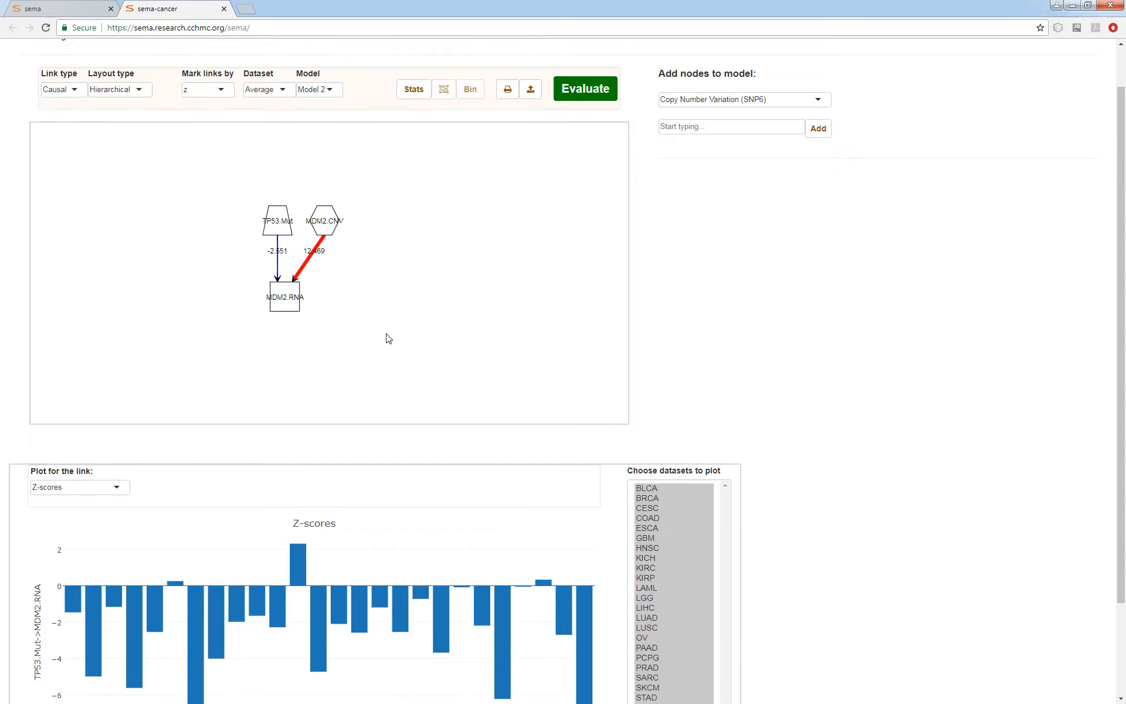
Add the clinical variable Overall_Survival to the model as a node.
scroll(779, 407, "up", 1)
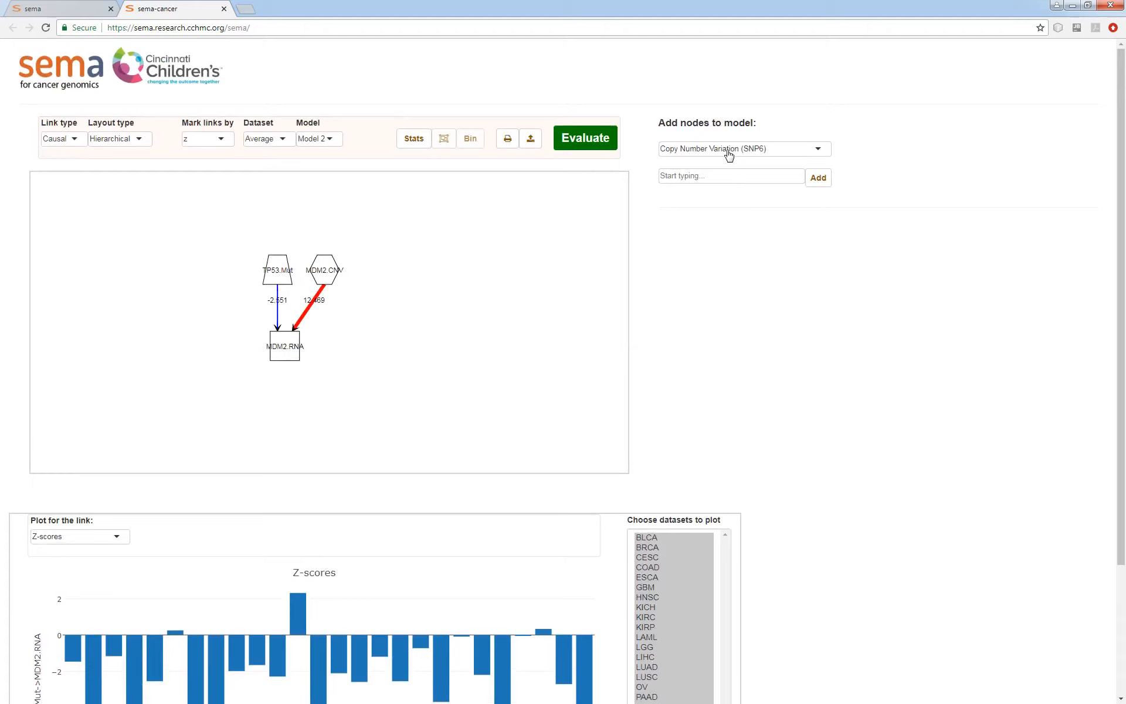
left_click(728, 151)
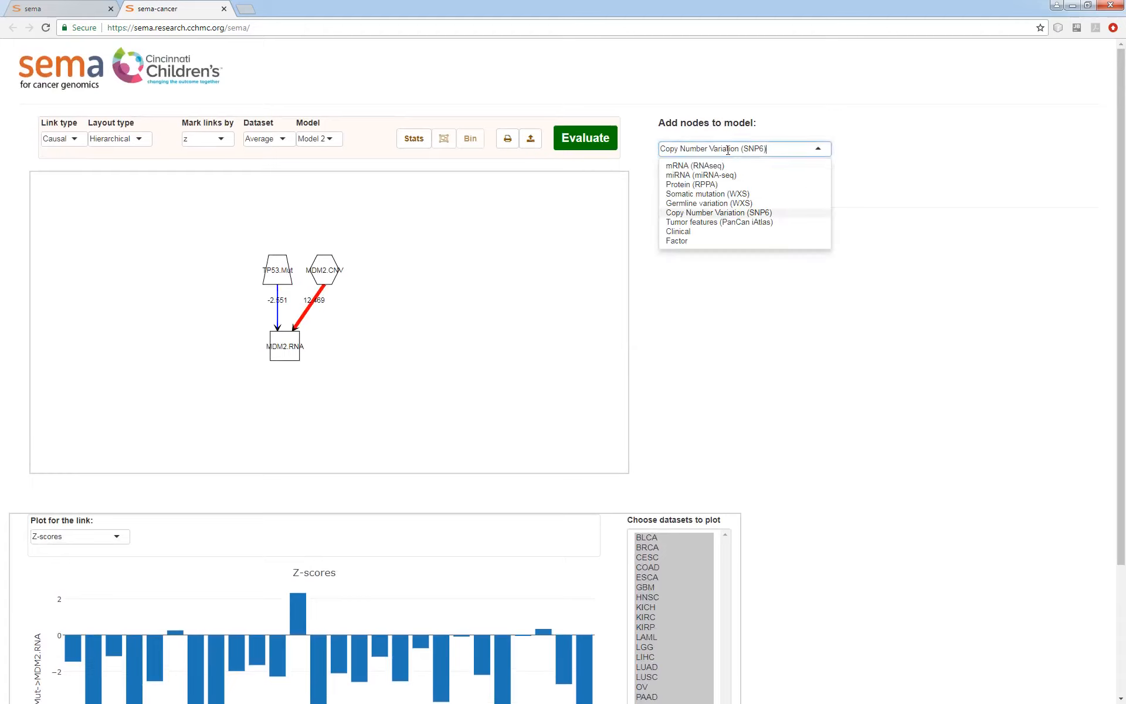
left_click(679, 232)
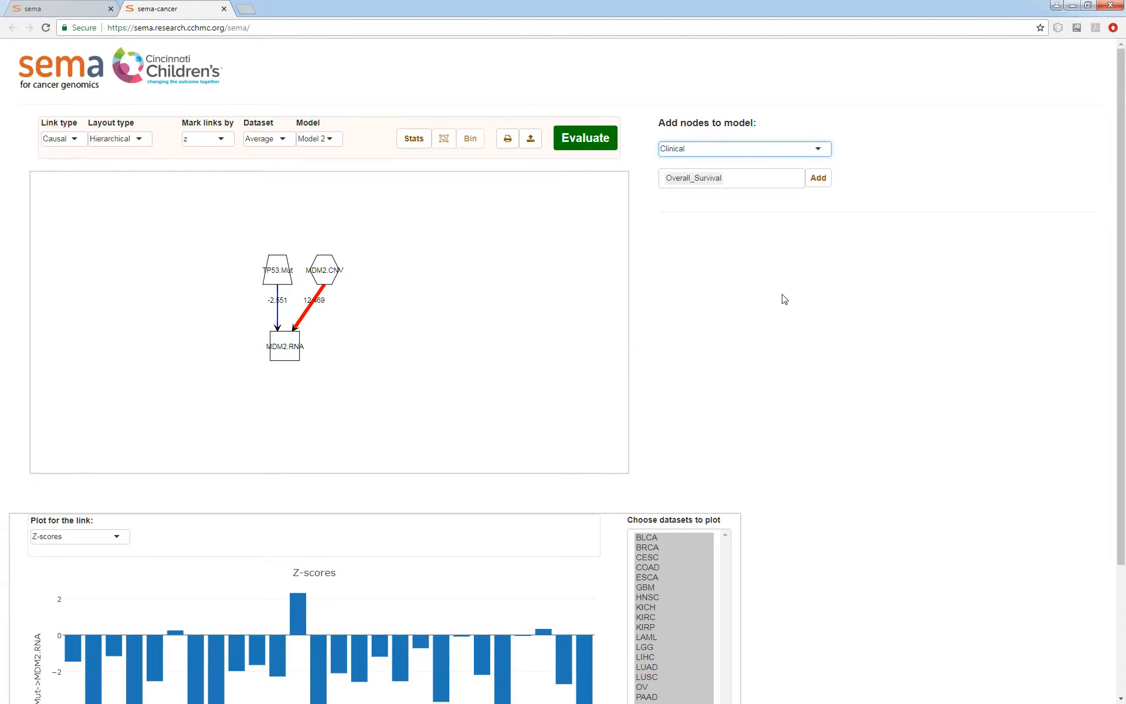
left_click(762, 179)
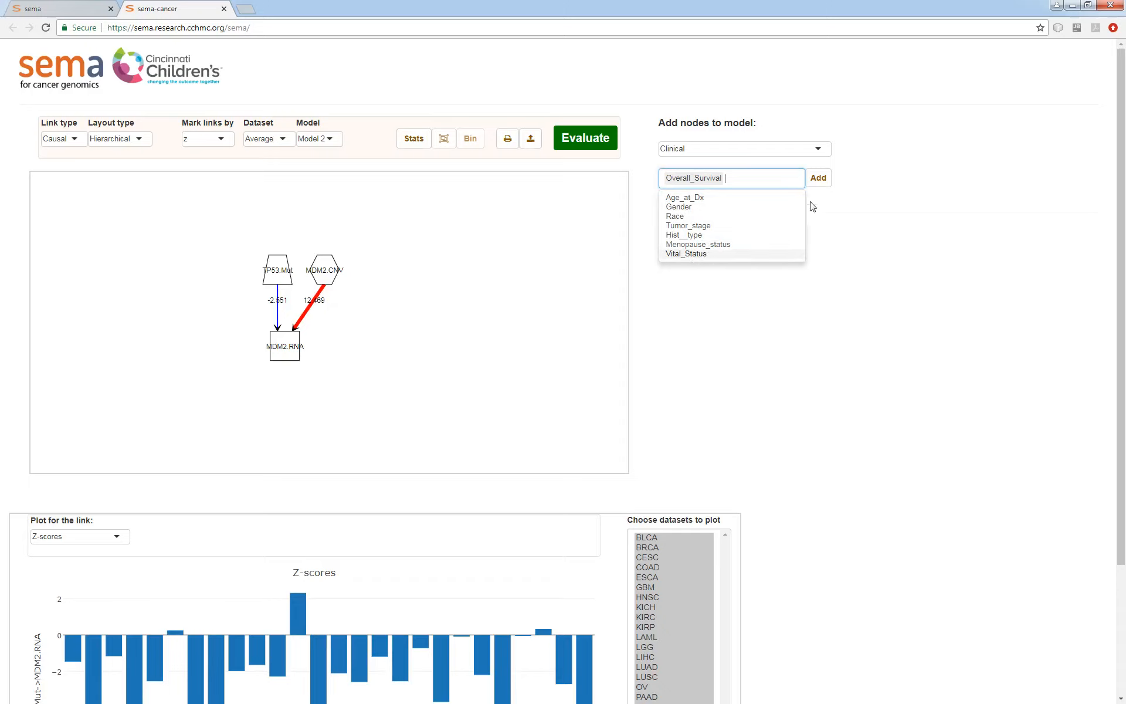
left_click(817, 178)
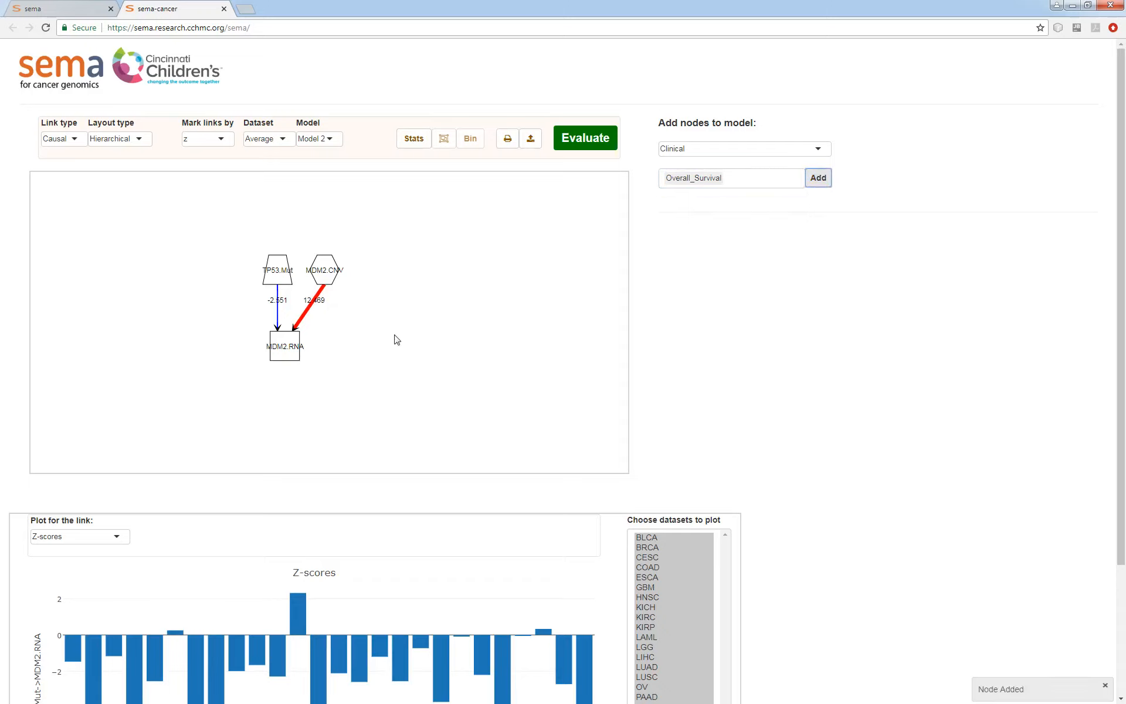
left_click(818, 178)
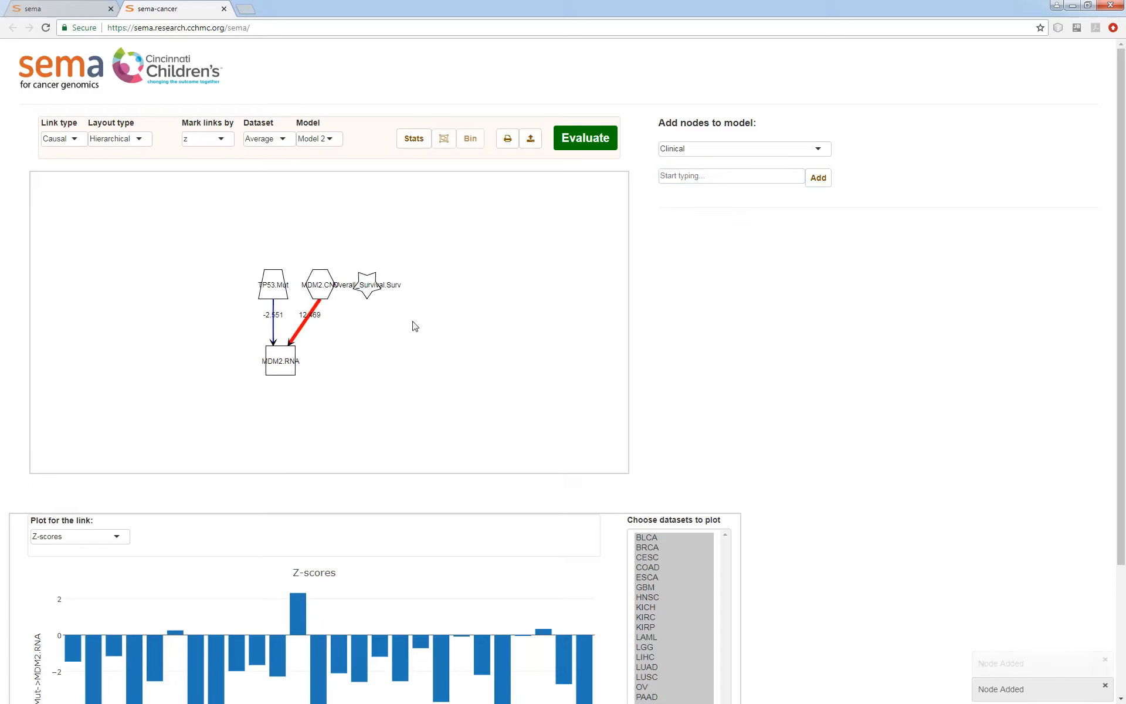
Plot the Overall_Survival node's survival curves for the datasets BLCA through HNSC, and deselect the node.
left_click(373, 285)
scroll(937, 393, "down", 3)
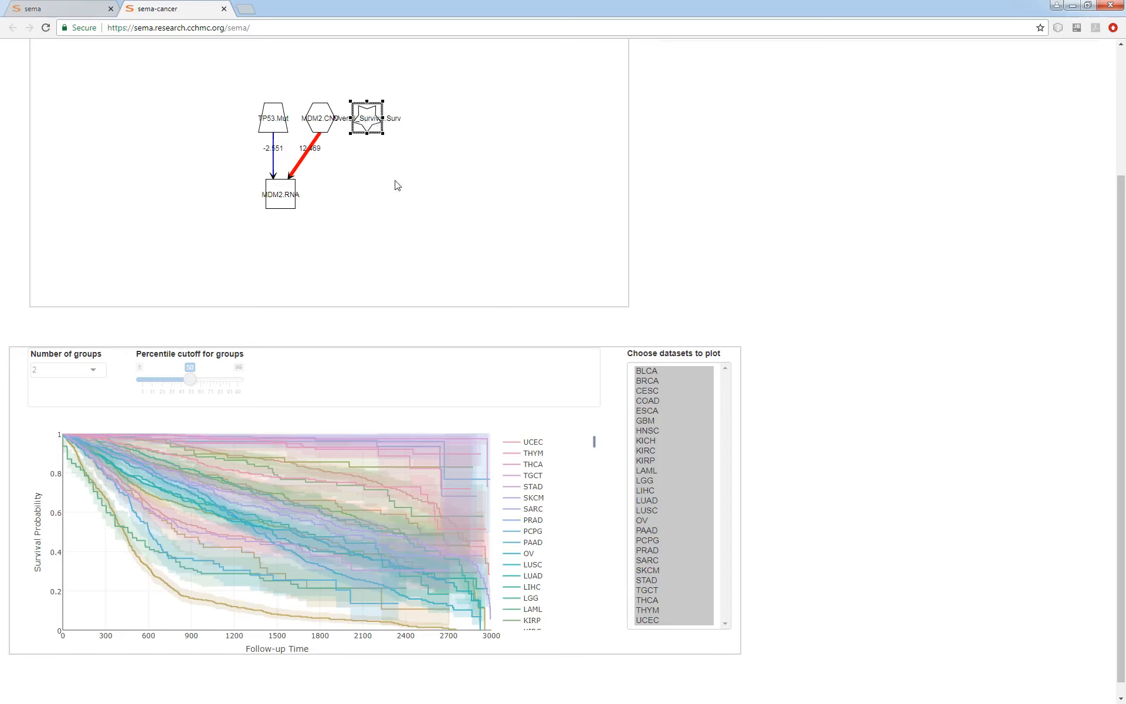
left_click(650, 401)
left_click(667, 463)
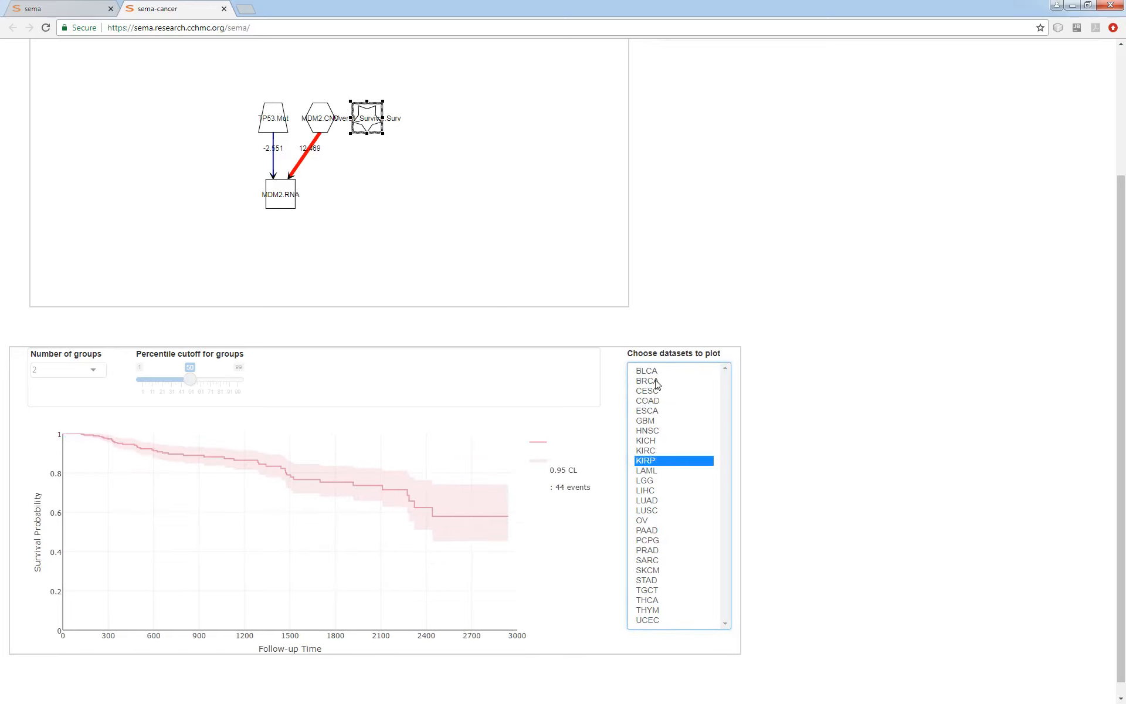
left_click_drag(657, 370, 662, 438)
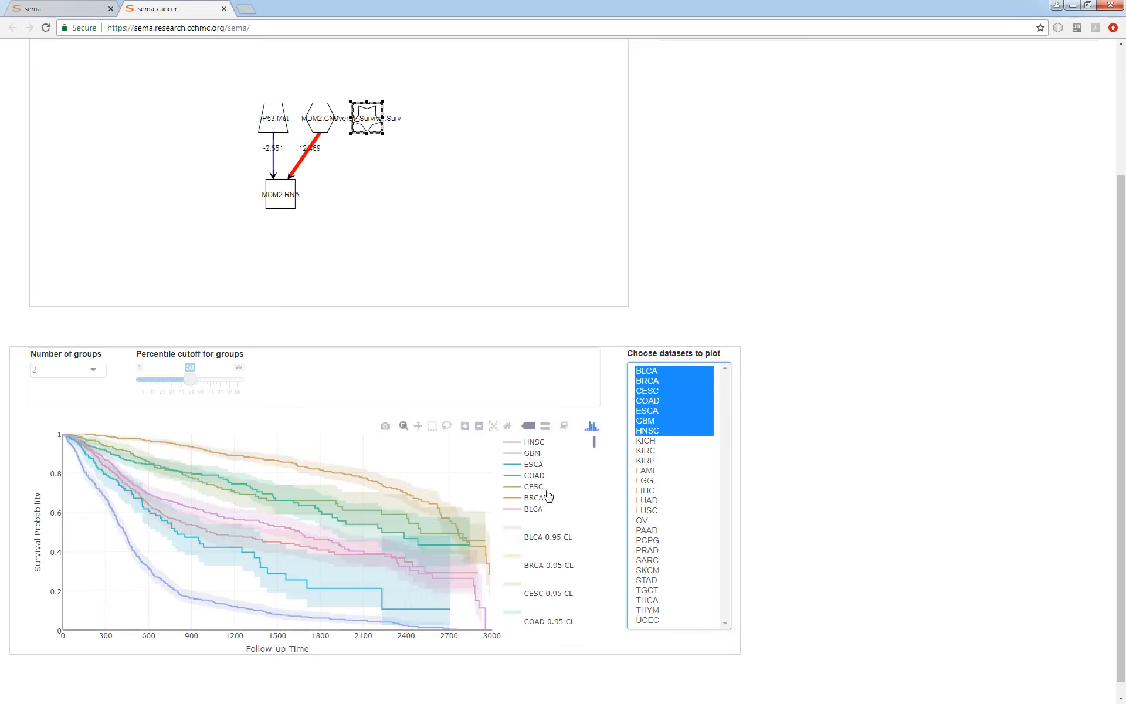
left_click(434, 239)
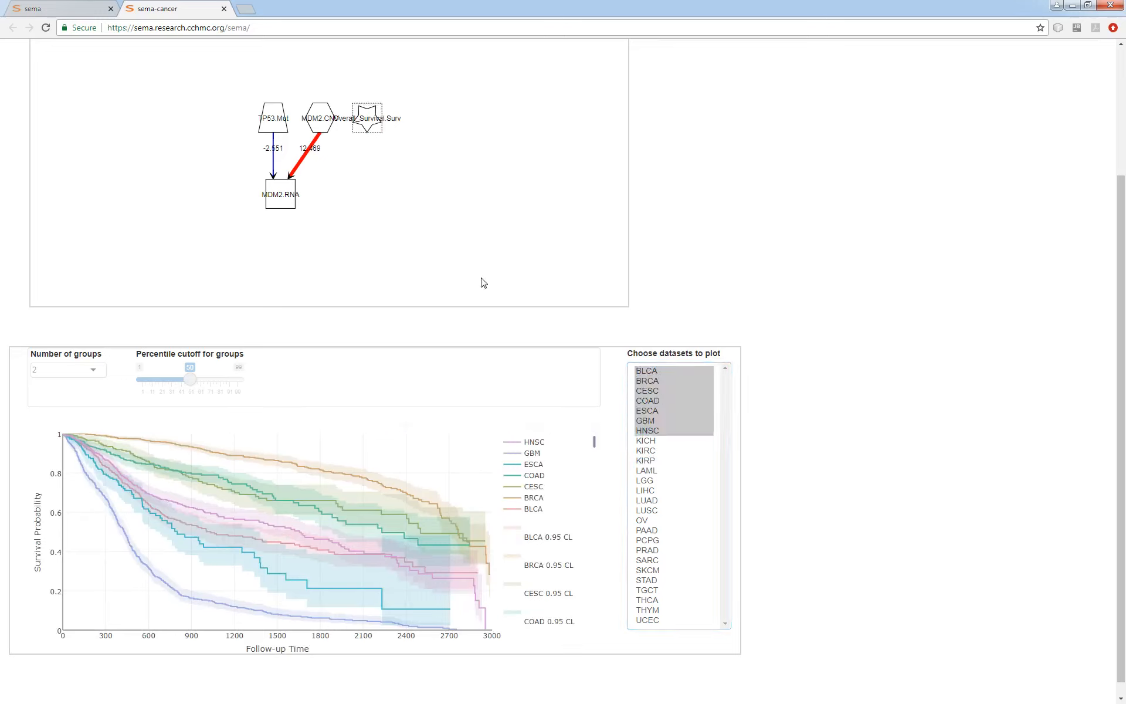
Link TP53.Mut to Overall_Survival and plot the new link's survival curves for the mutant and wild-type groups.
scroll(821, 463, "up", 3)
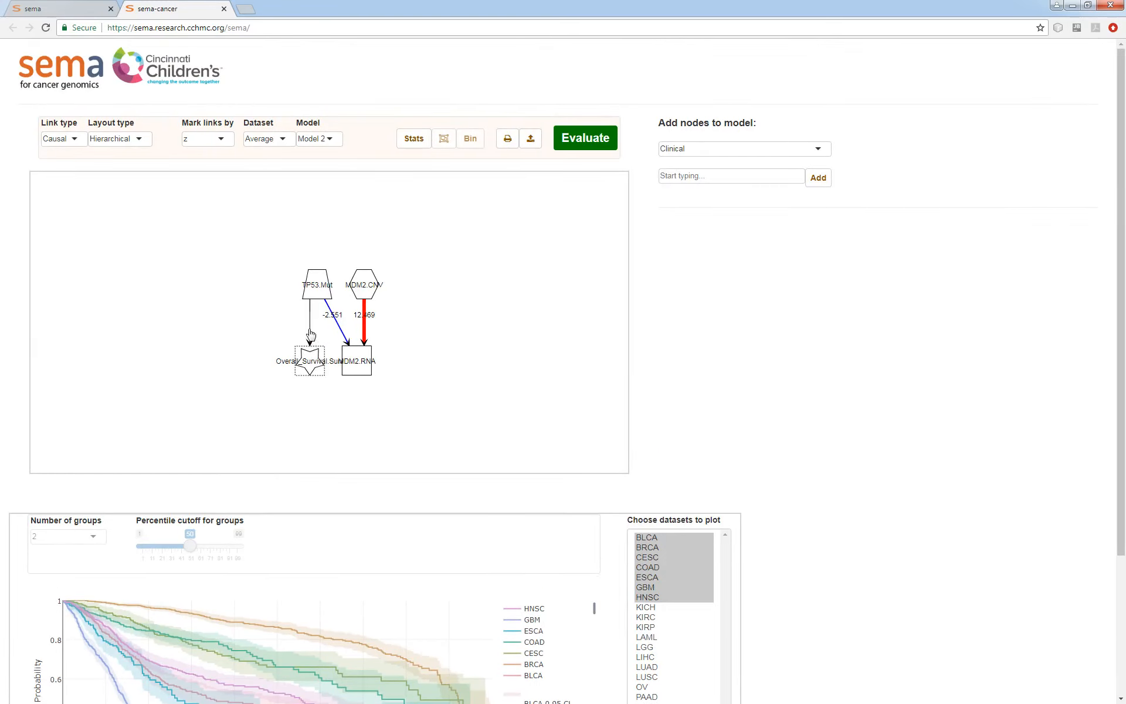
left_click(311, 334)
scroll(862, 451, "down", 3)
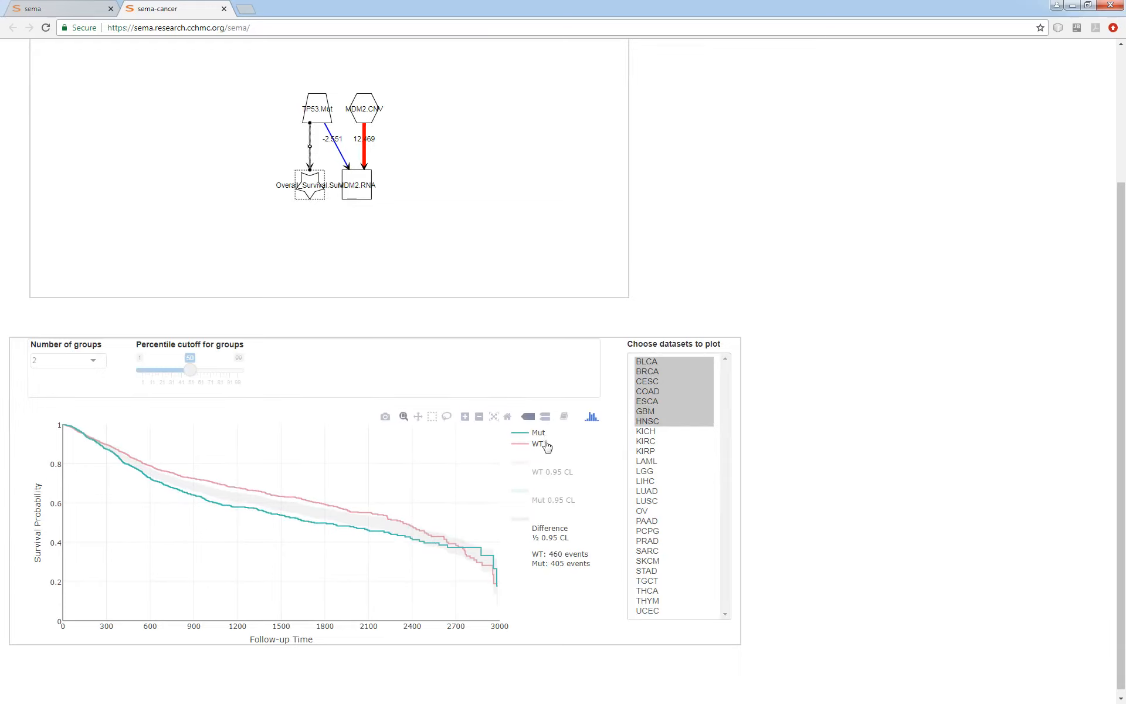
Compare the link's mutant and wild-type survival curves in single datasets such as BLCA and BRCA, ending on ESCA, and deselect the link.
left_click(657, 362)
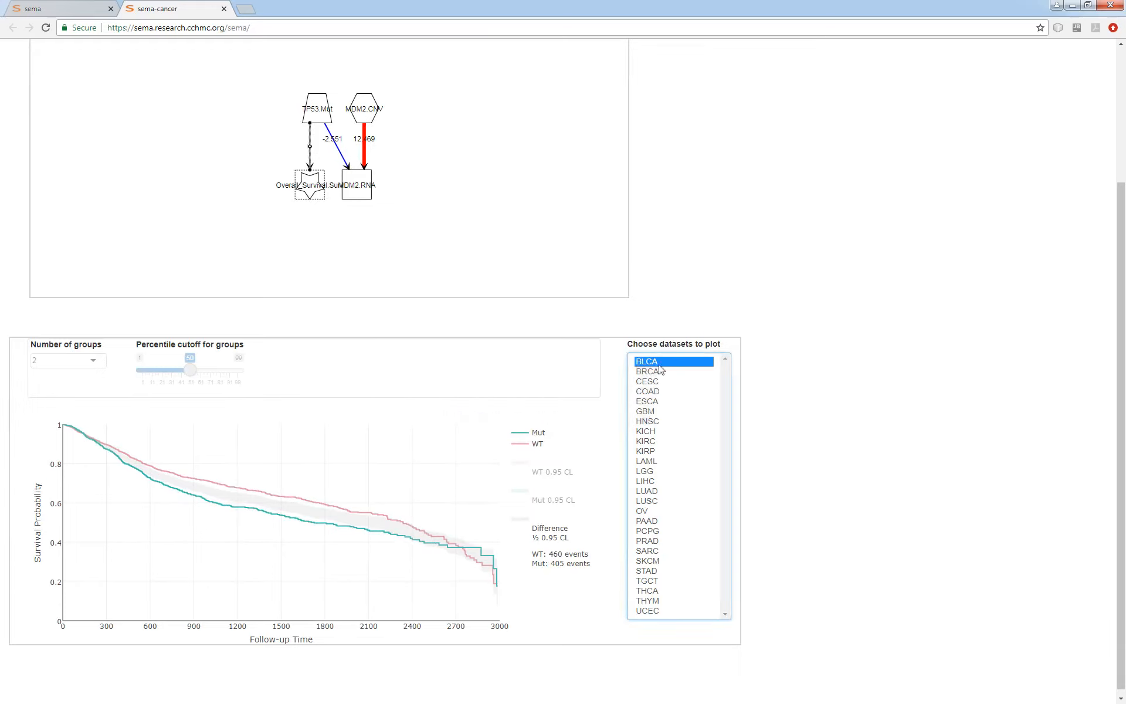
left_click(657, 372)
left_click(667, 403)
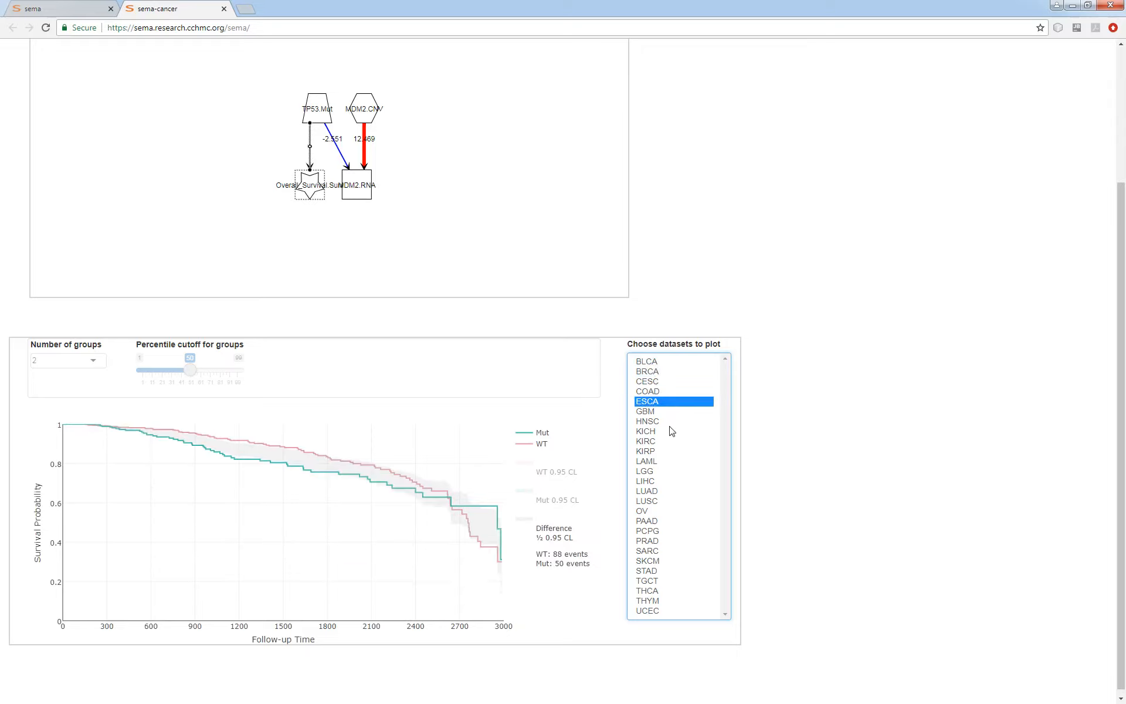
left_click(679, 453)
left_click(669, 401)
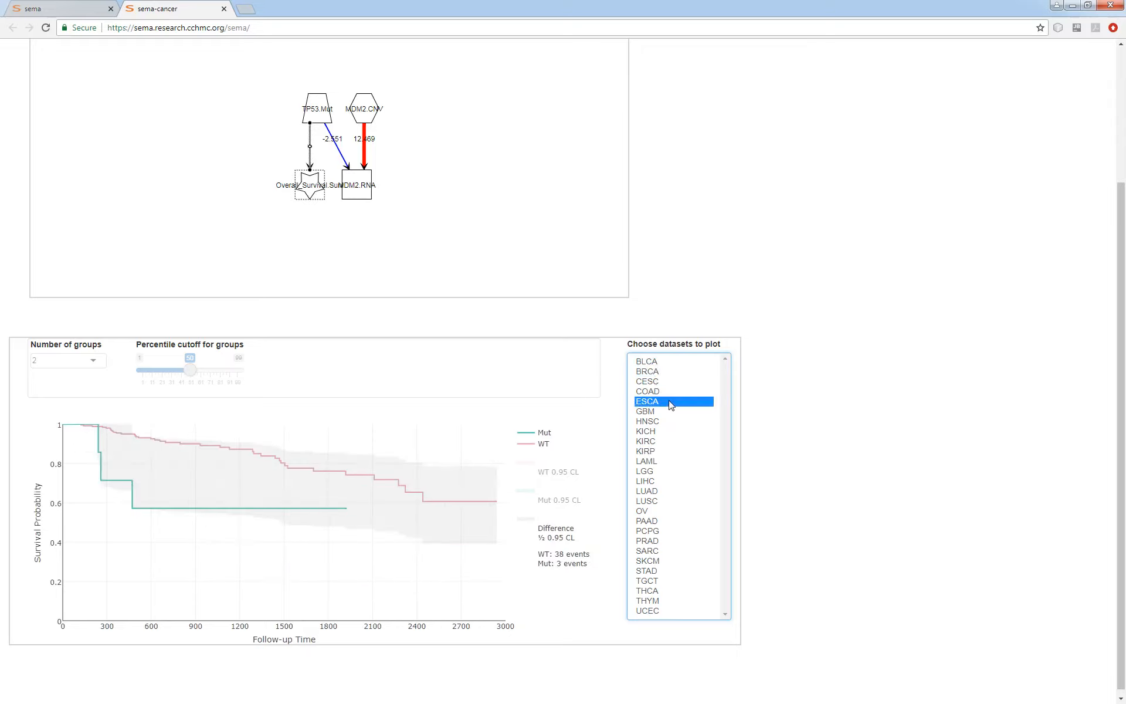
left_click(441, 210)
Link both MDM2.CNV and MDM2.RNA to Overall_Survival and evaluate the extended model.
scroll(902, 428, "up", 2)
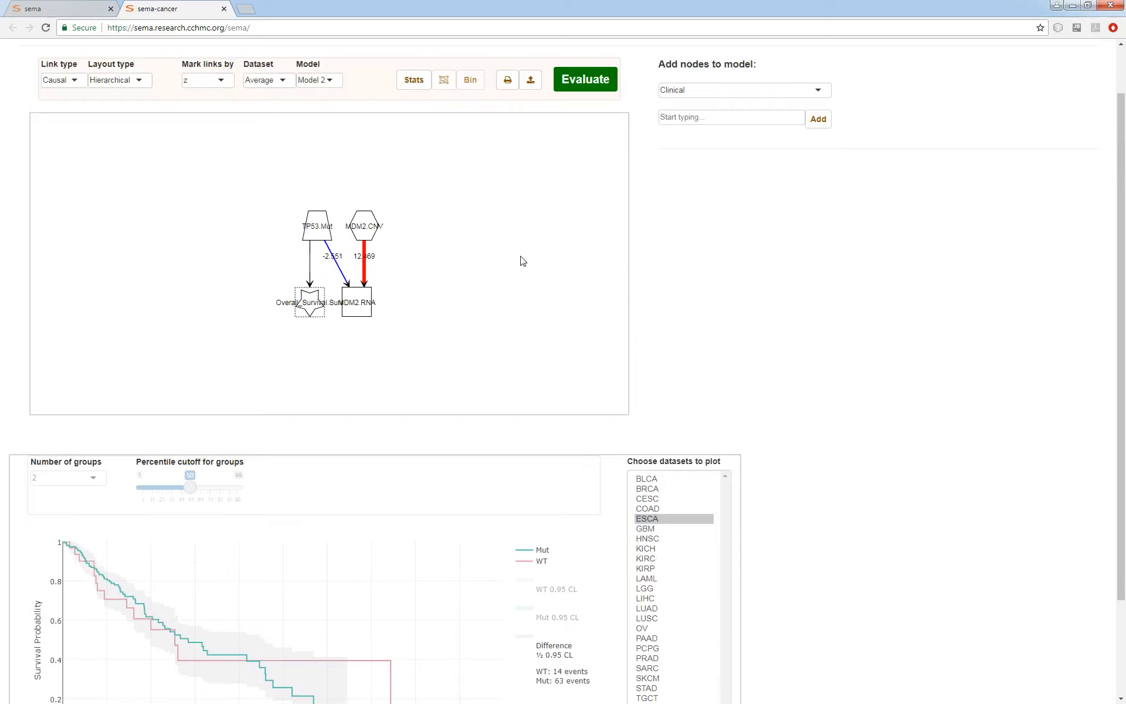
left_click_drag(367, 238, 311, 303)
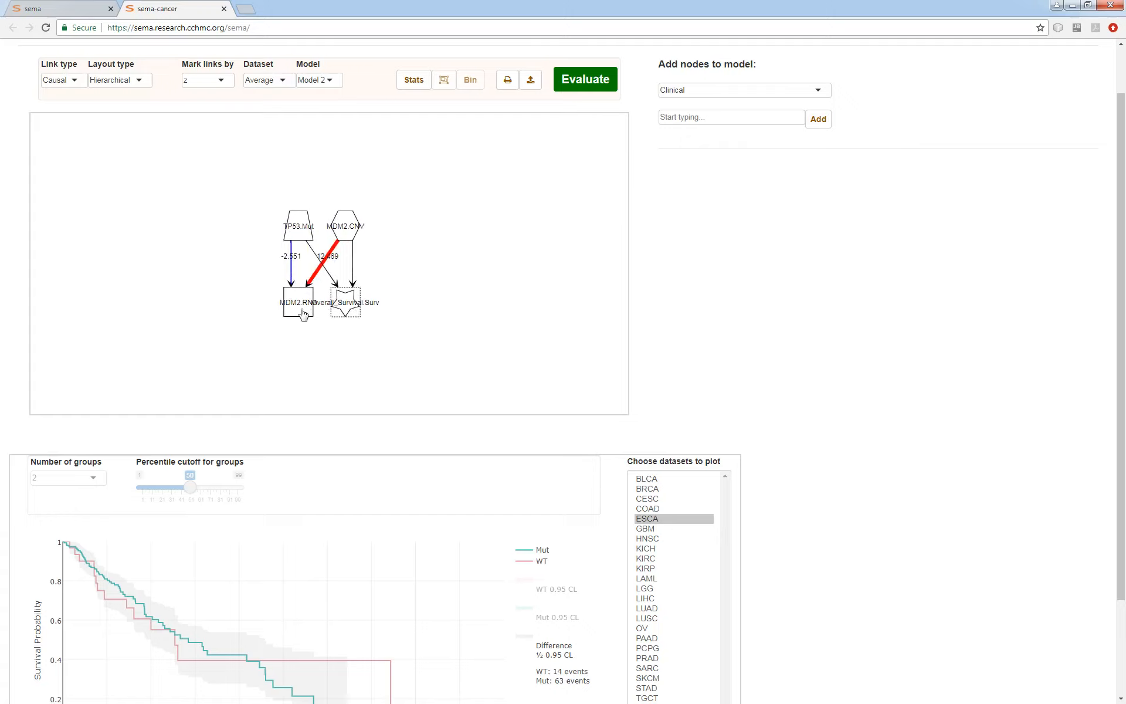
left_click_drag(302, 312, 346, 309)
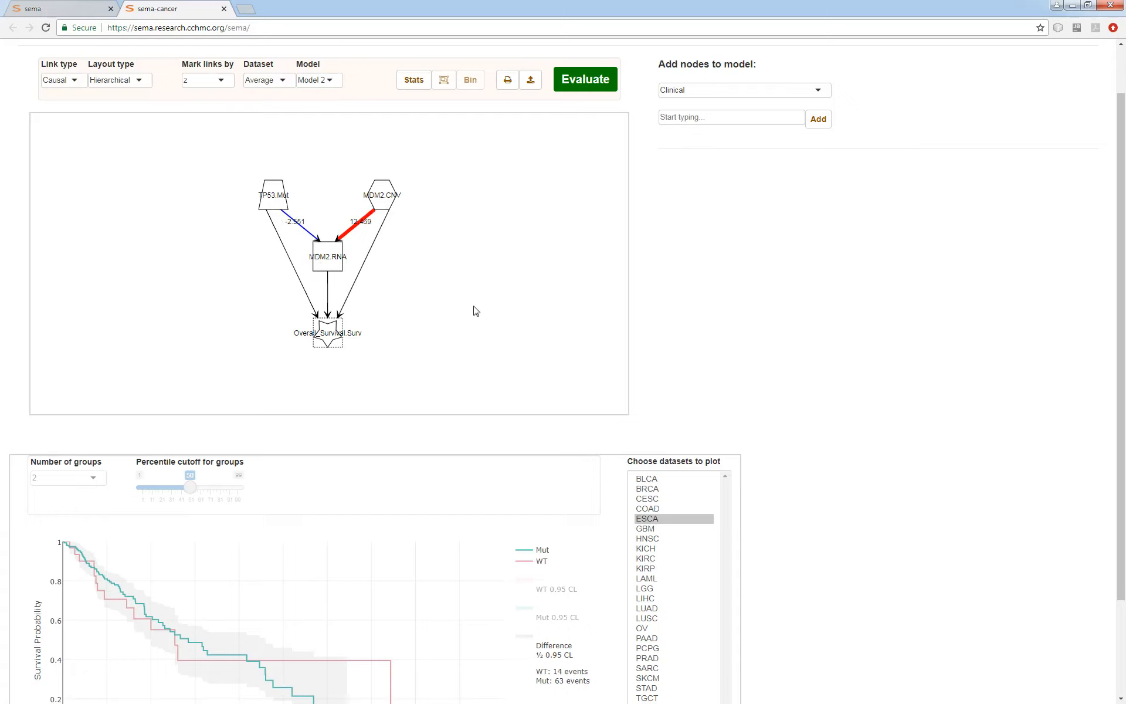
left_click(581, 91)
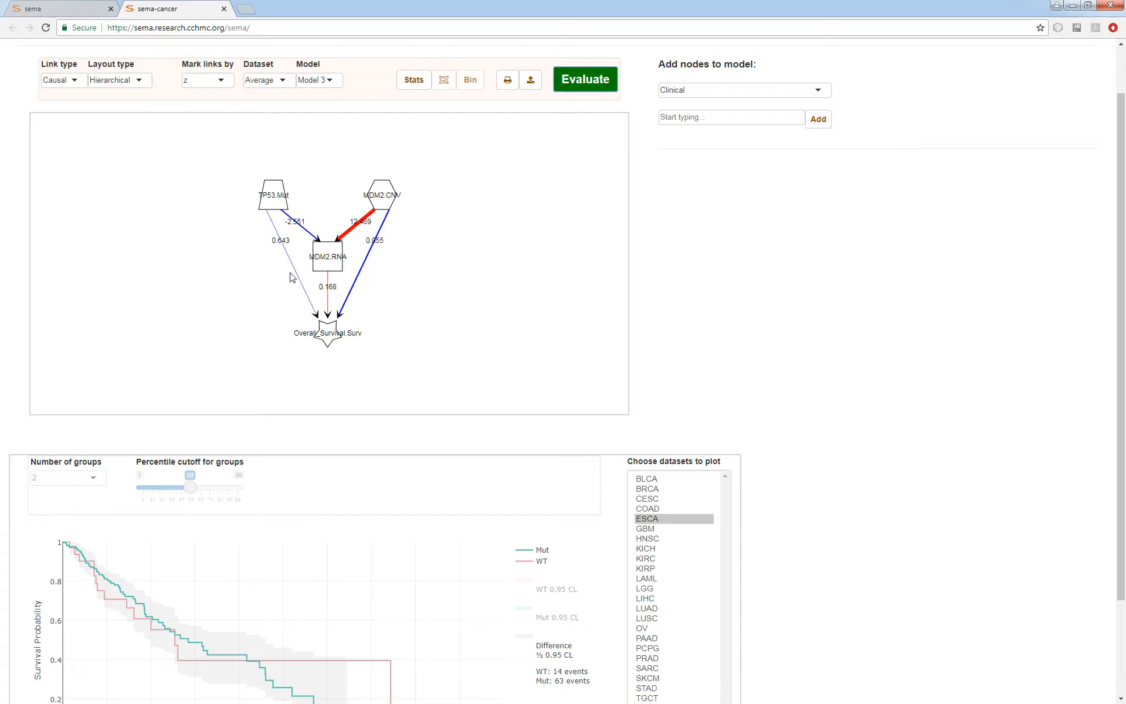
Plot the MDM2.CNV-to-Overall_Survival link for all datasets from BLCA to UCEC, first as Z-scores and then as P-values (-log10).
left_click(360, 275)
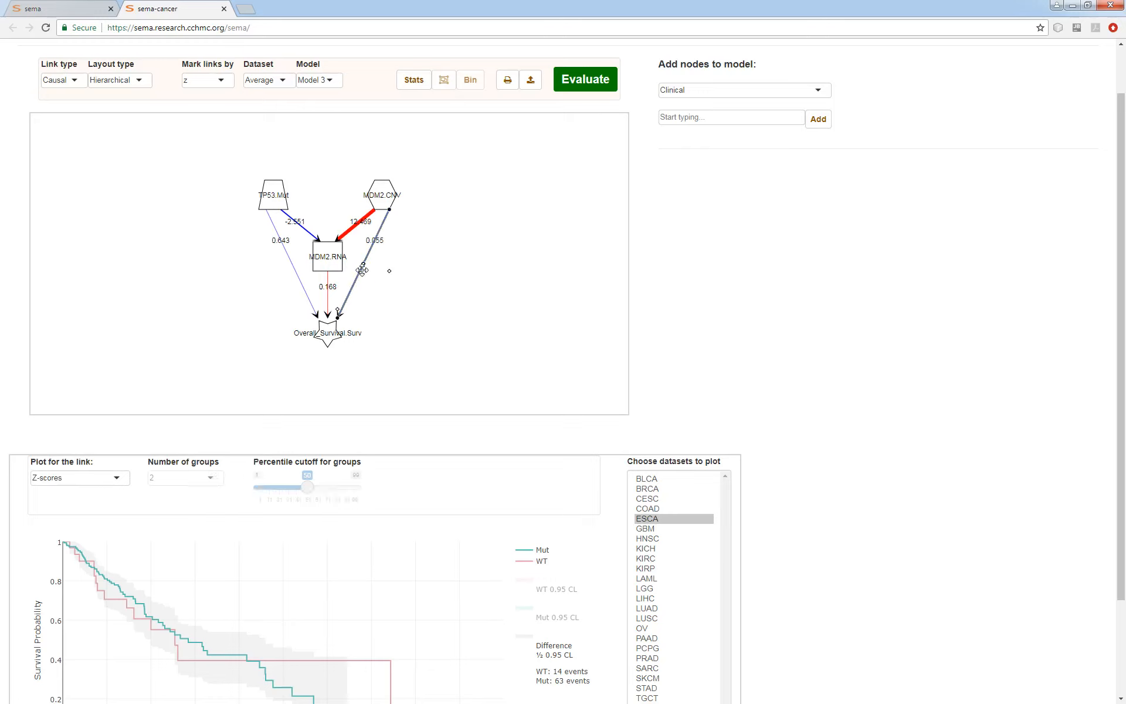
scroll(821, 387, "down", 2)
left_click_drag(674, 371, 678, 625)
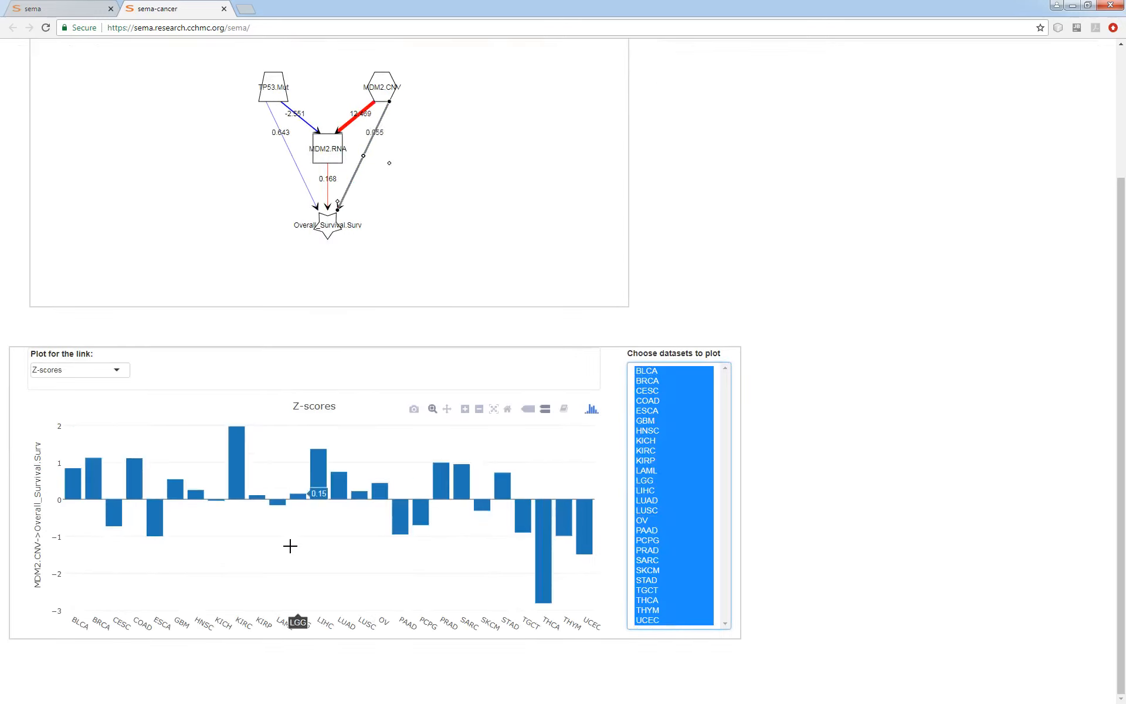
left_click(126, 373)
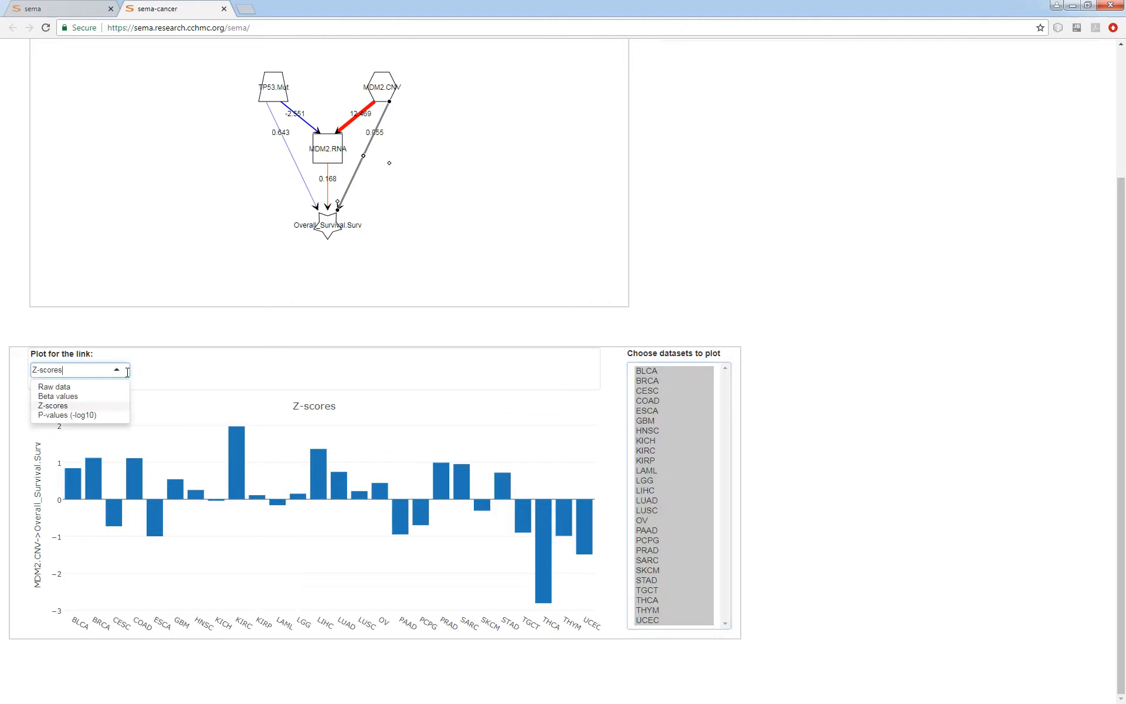
left_click(85, 415)
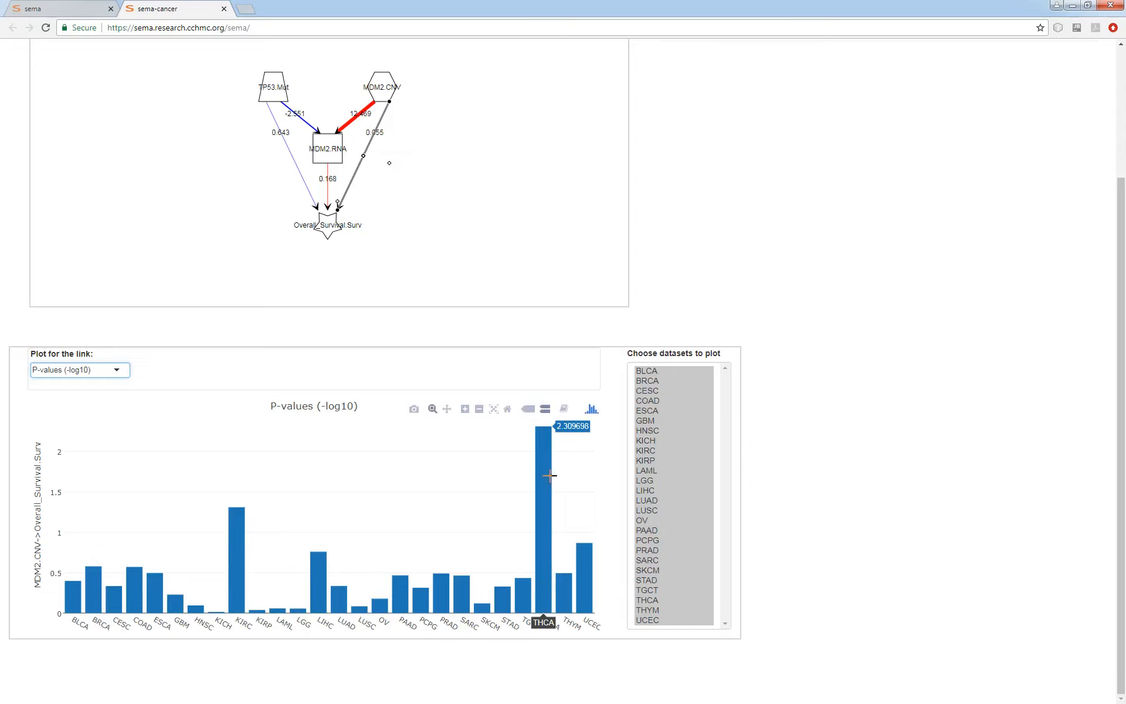
Compare the P-values (-log10) of the MDM2.RNA-to-Overall_Survival and TP53.Mut-to-Overall_Survival links across all datasets, and deselect the link.
left_click(327, 198)
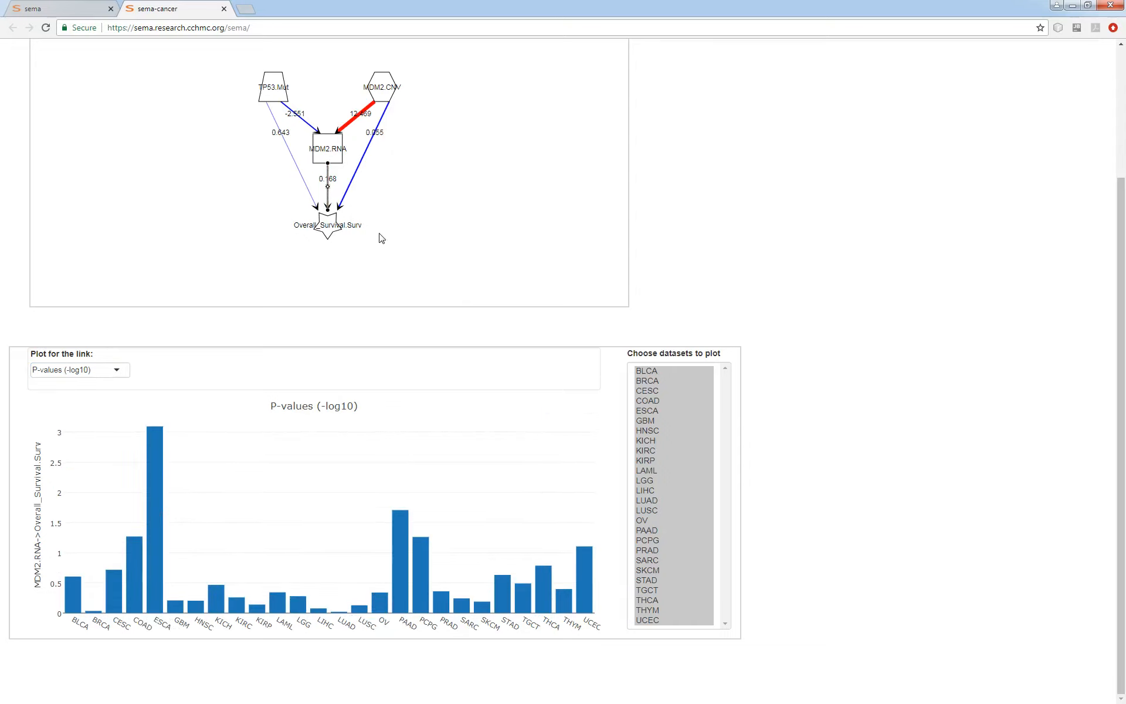
left_click(313, 198)
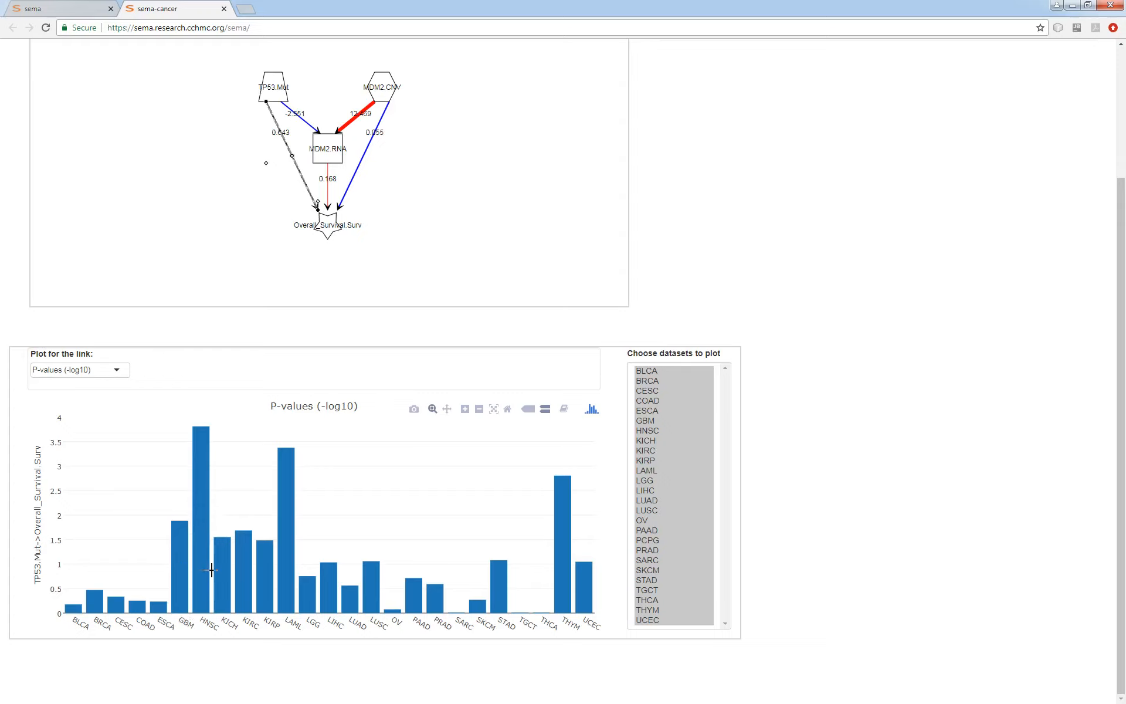
left_click(468, 167)
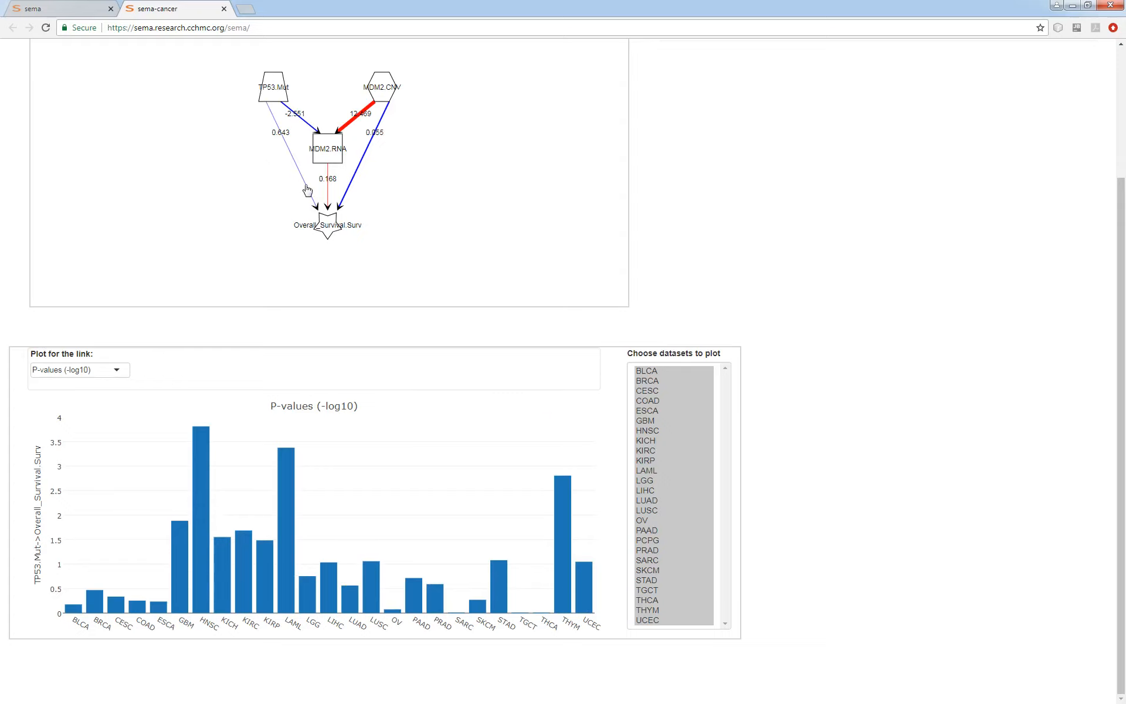
Restrict the TP53.Mut-to-Overall_Survival plot to the HNSC dataset and show its raw-data survival curves.
left_click(107, 371)
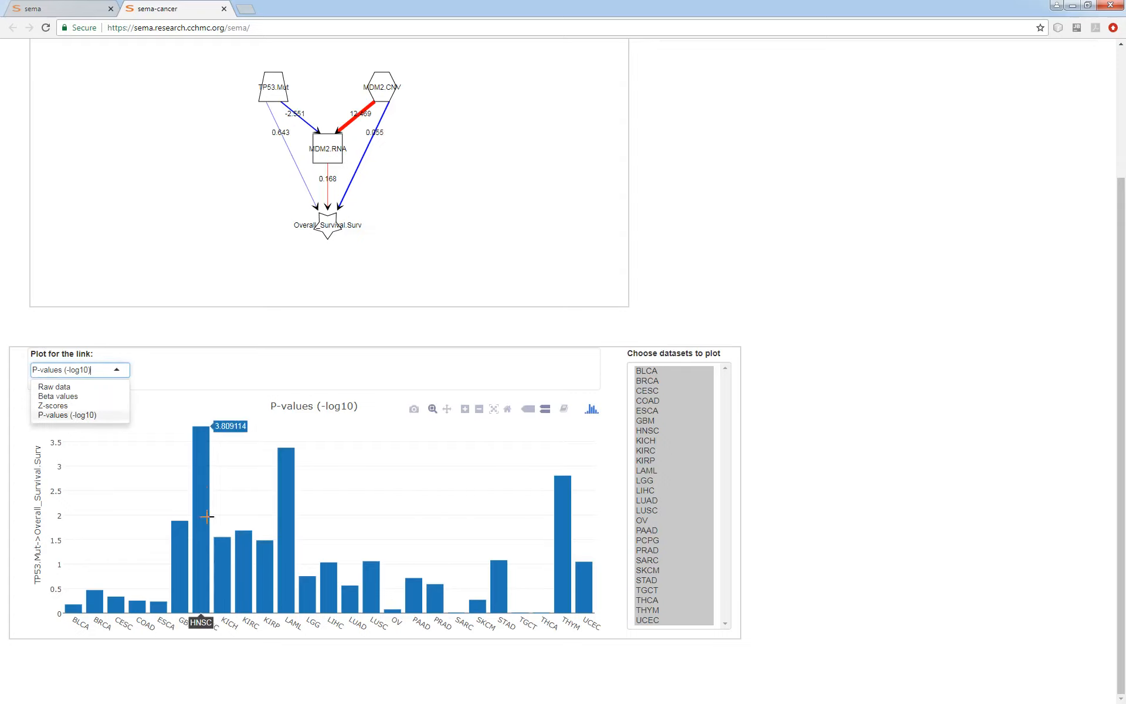
left_click(646, 430)
left_click(111, 370)
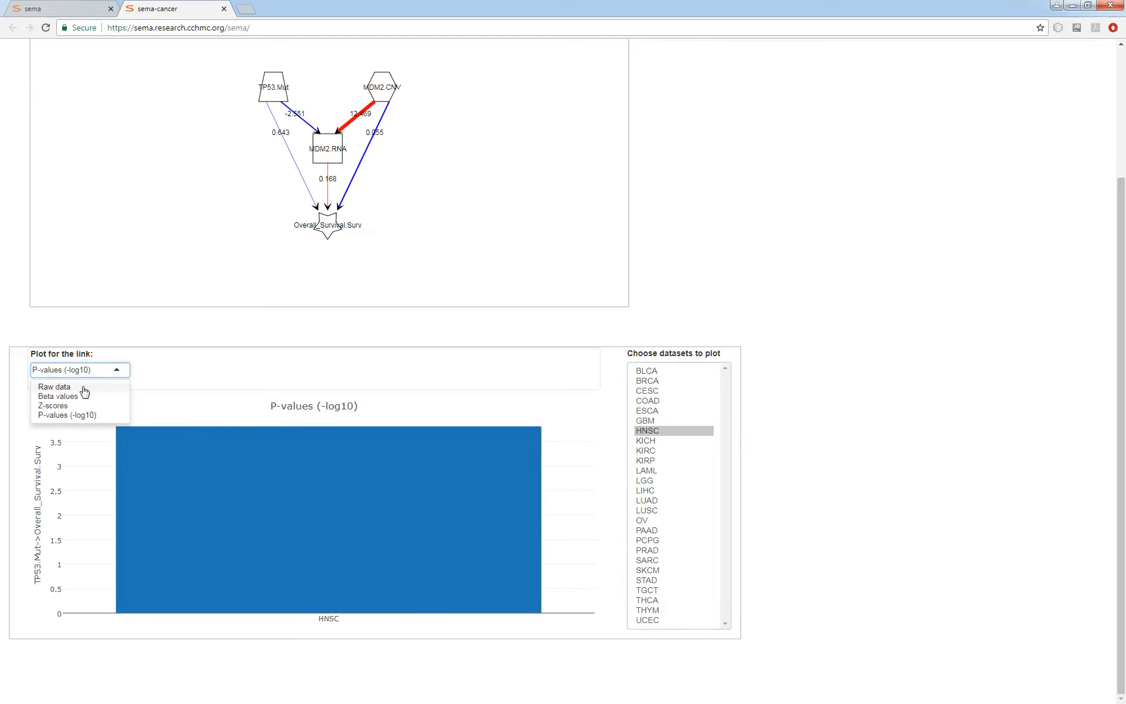
left_click(54, 387)
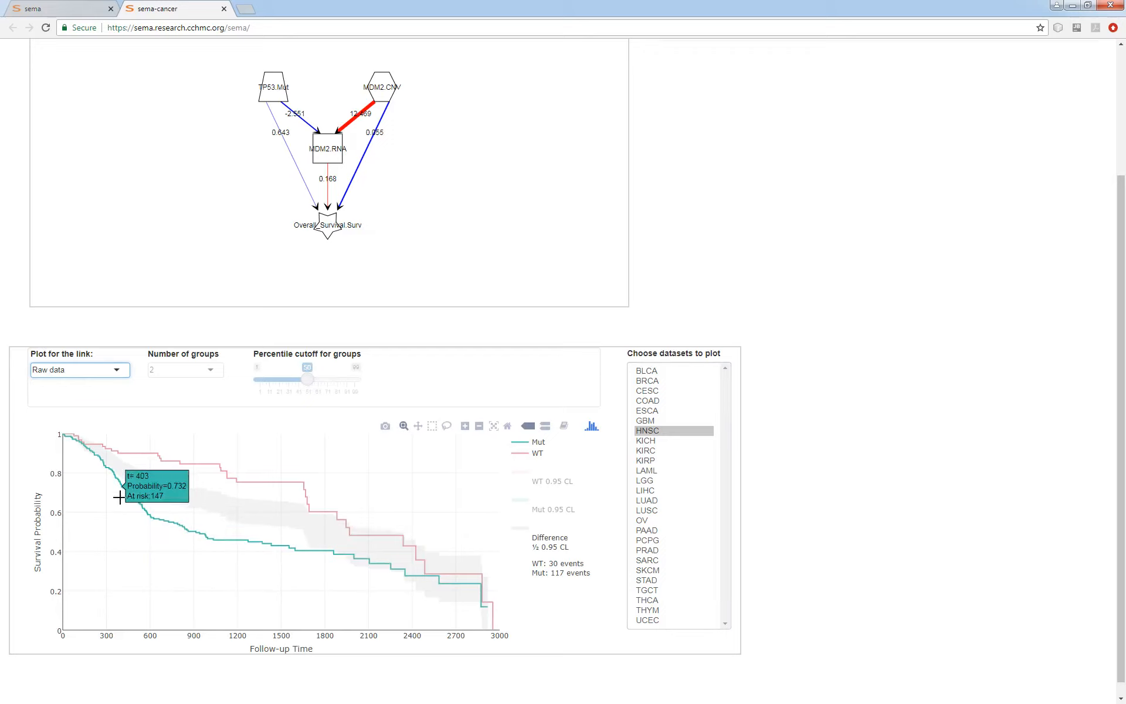
Check the TP53.Mut link's P-value (-log10) for HNSC and return to its raw-data survival curves.
left_click(672, 434)
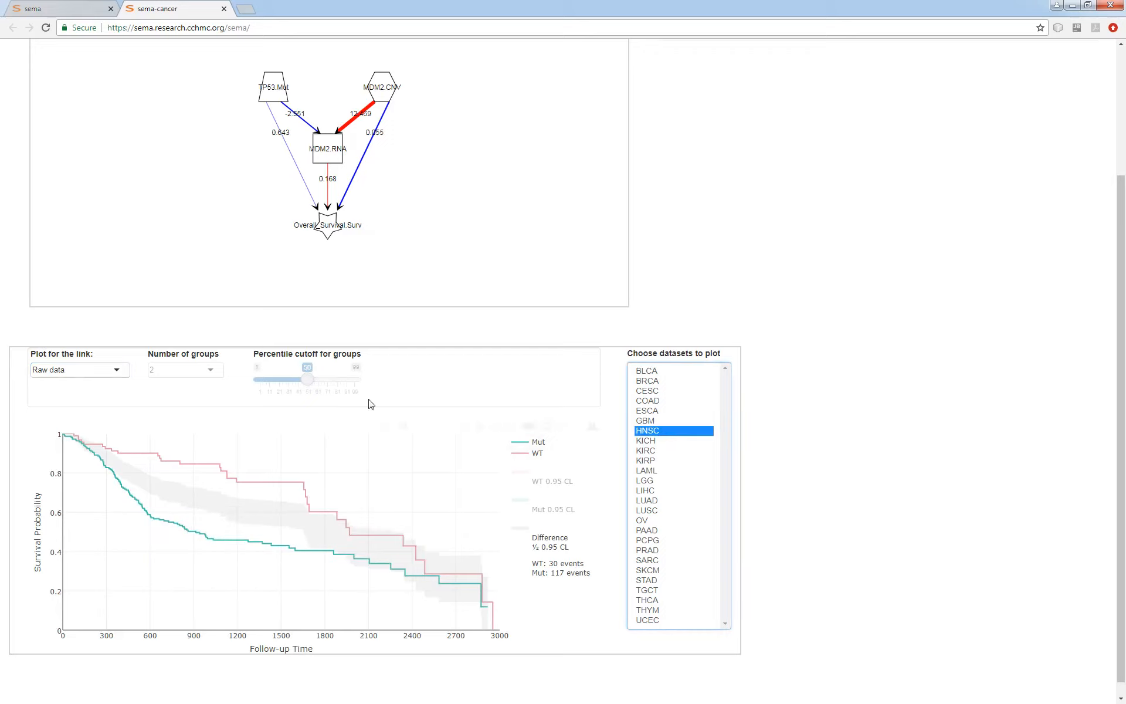
left_click(81, 370)
left_click(66, 416)
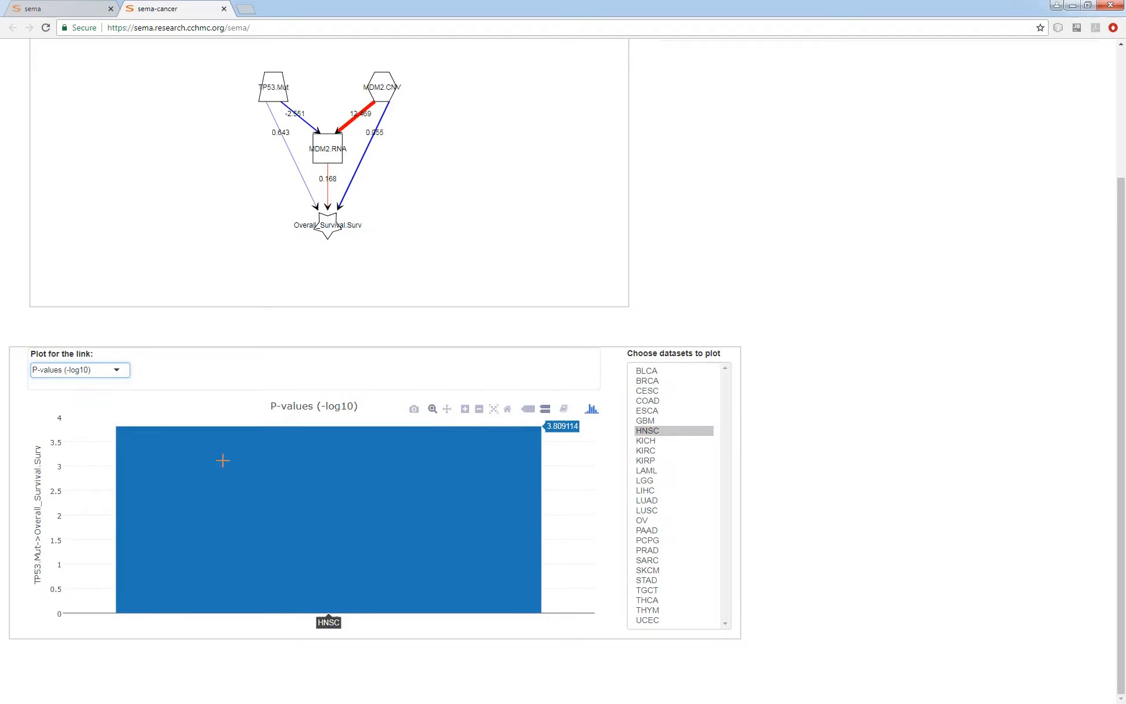
left_click(81, 370)
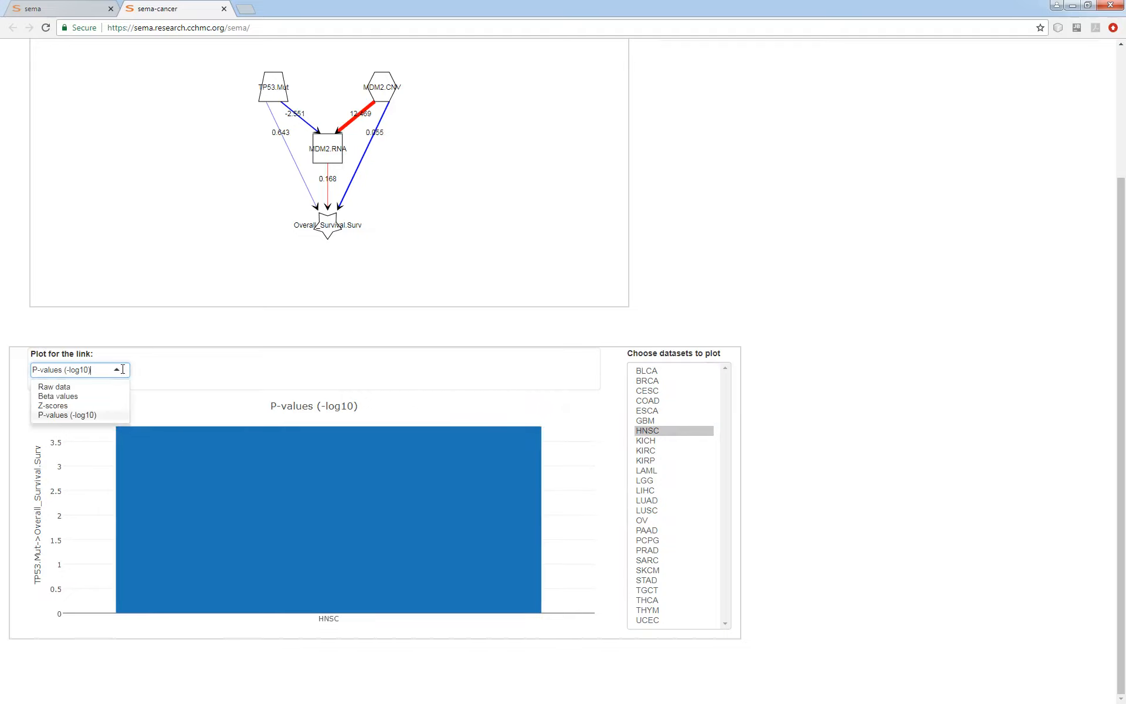
left_click(77, 382)
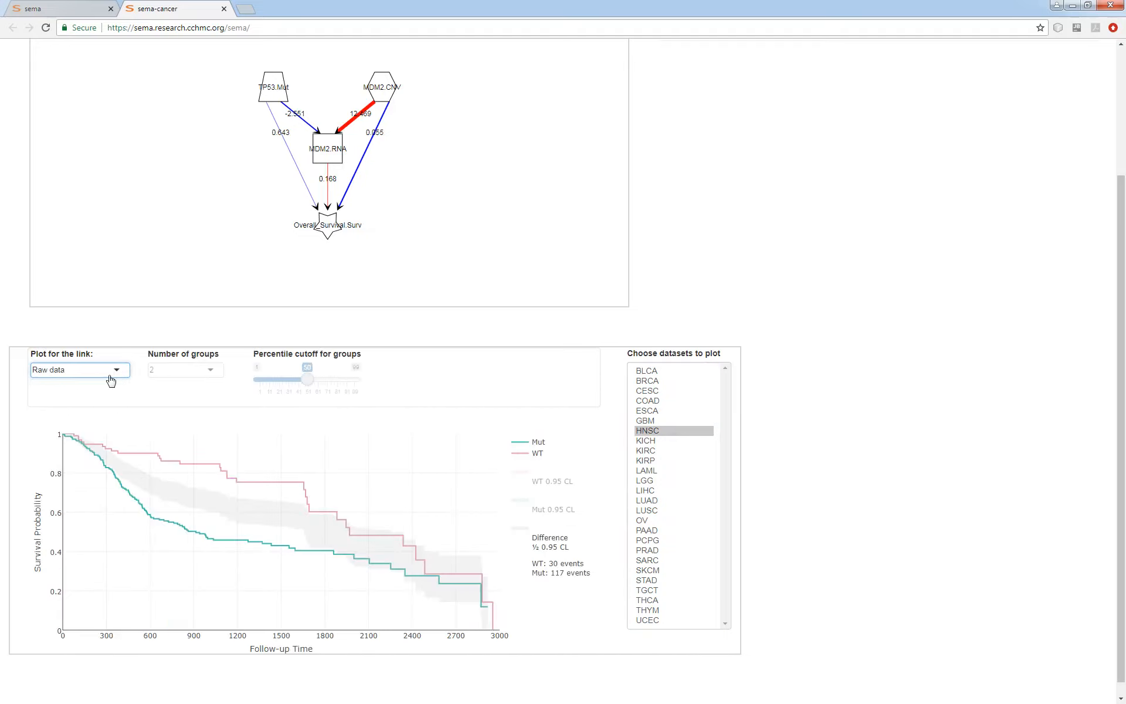
Plot the MDM2.CNV-to-Overall_Survival link's Z-scores for all datasets from BLCA to UCEC.
left_click(355, 177)
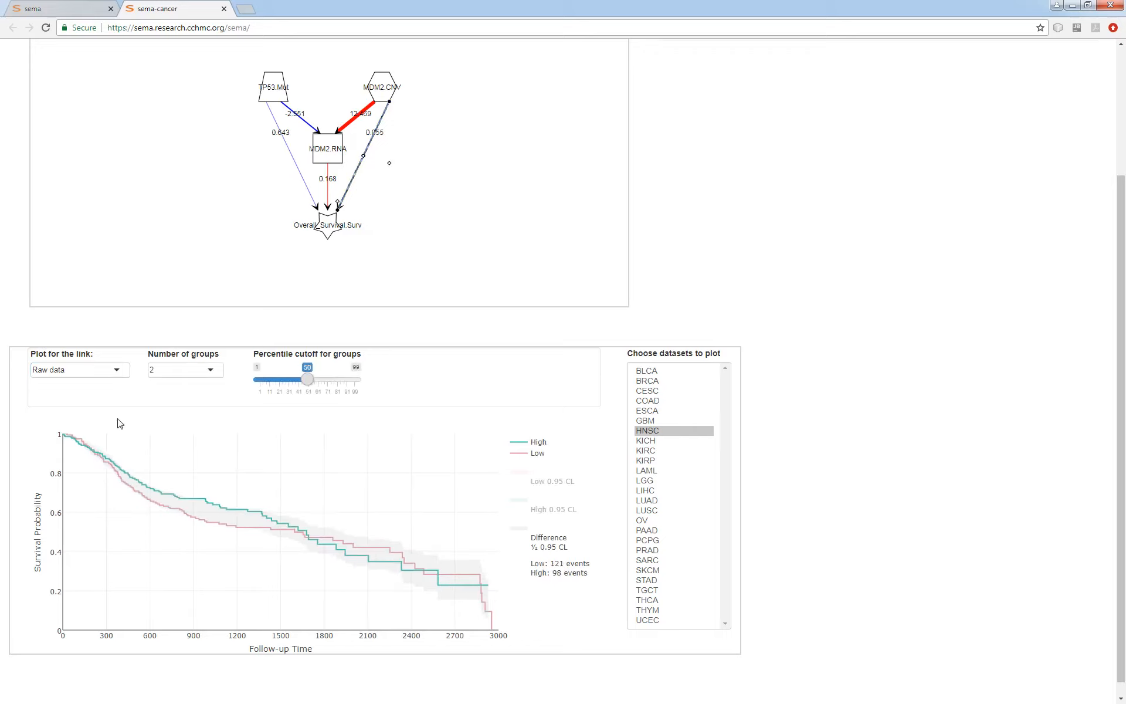
left_click(107, 370)
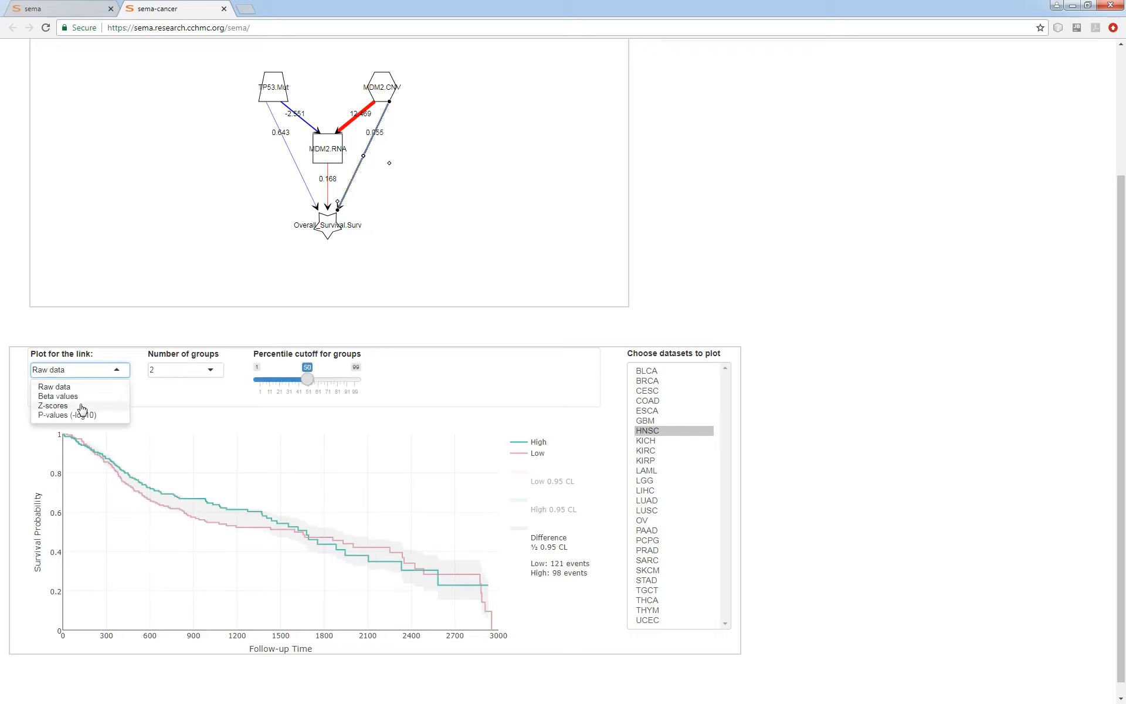
left_click(93, 405)
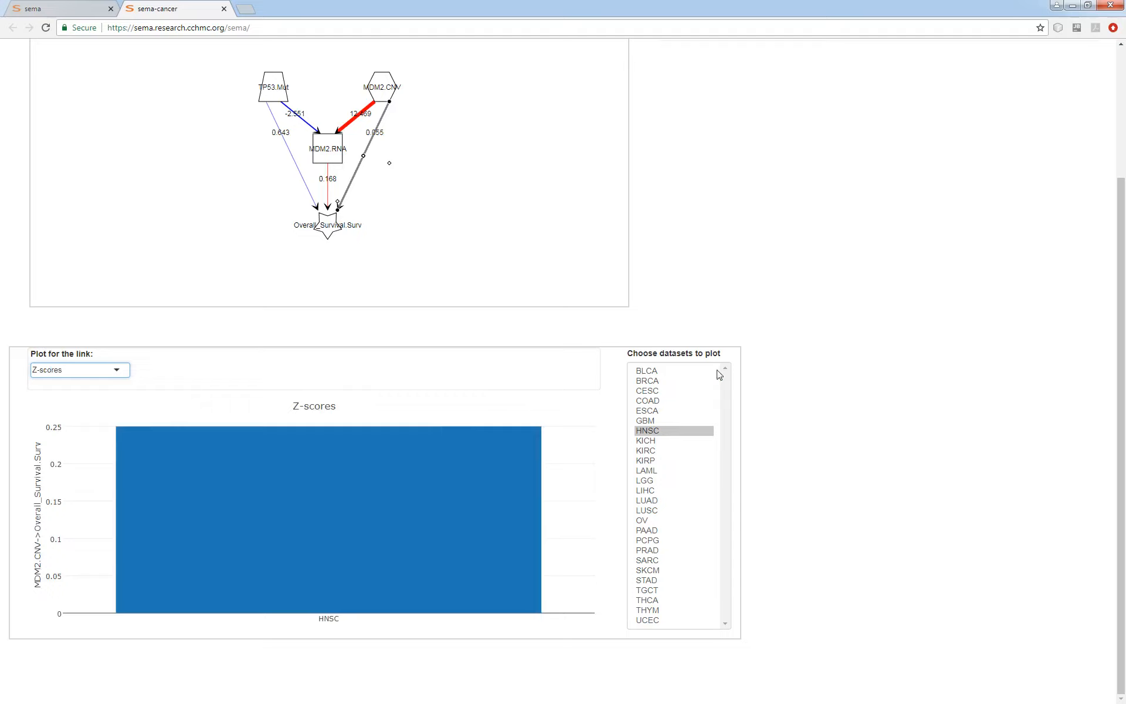
left_click_drag(674, 371, 677, 627)
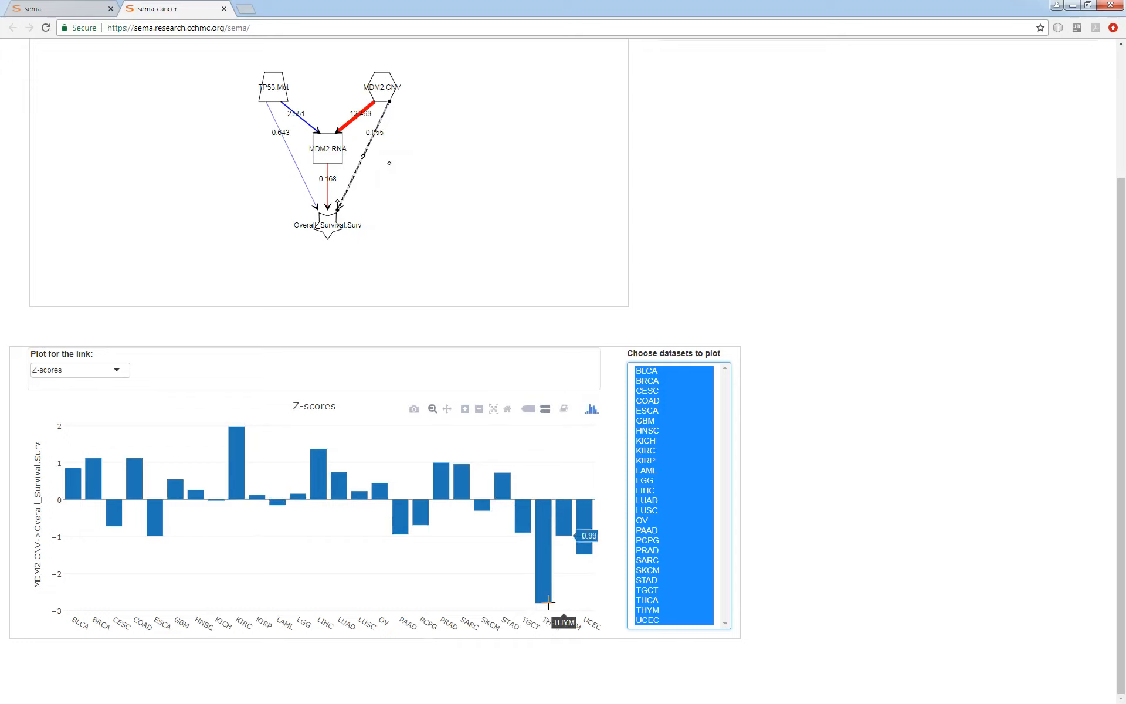
Restrict the MDM2.CNV link plot to the THCA dataset and show its raw-data survival curves.
left_click(657, 603)
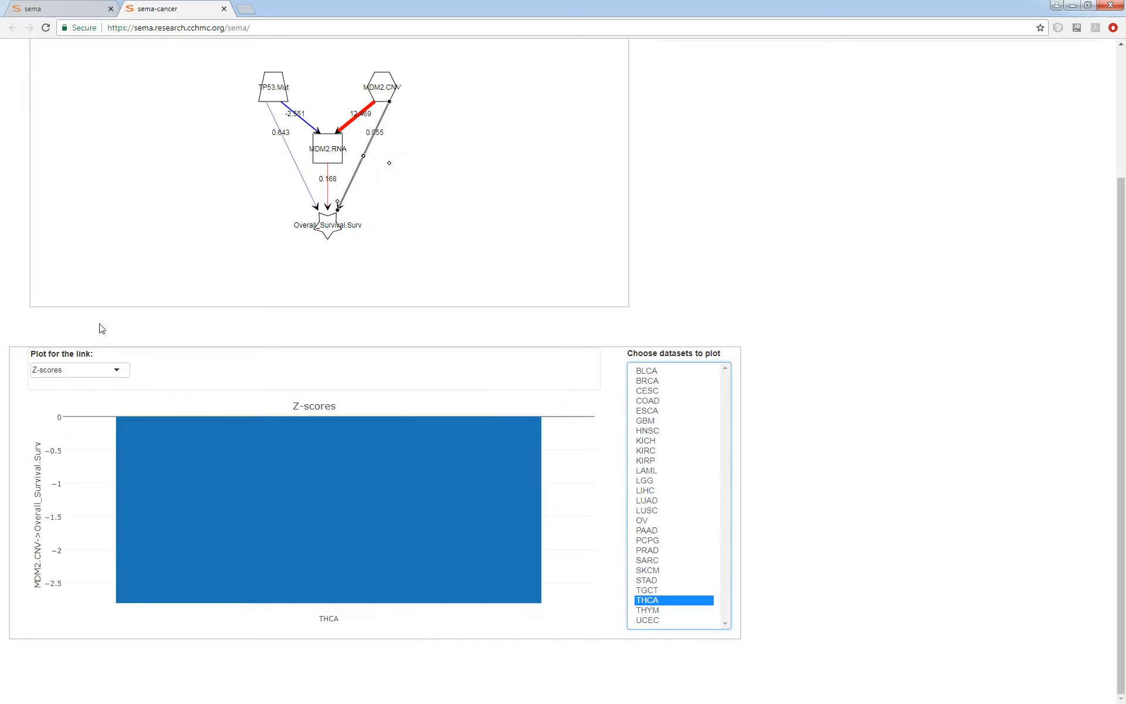
left_click(75, 369)
left_click(70, 387)
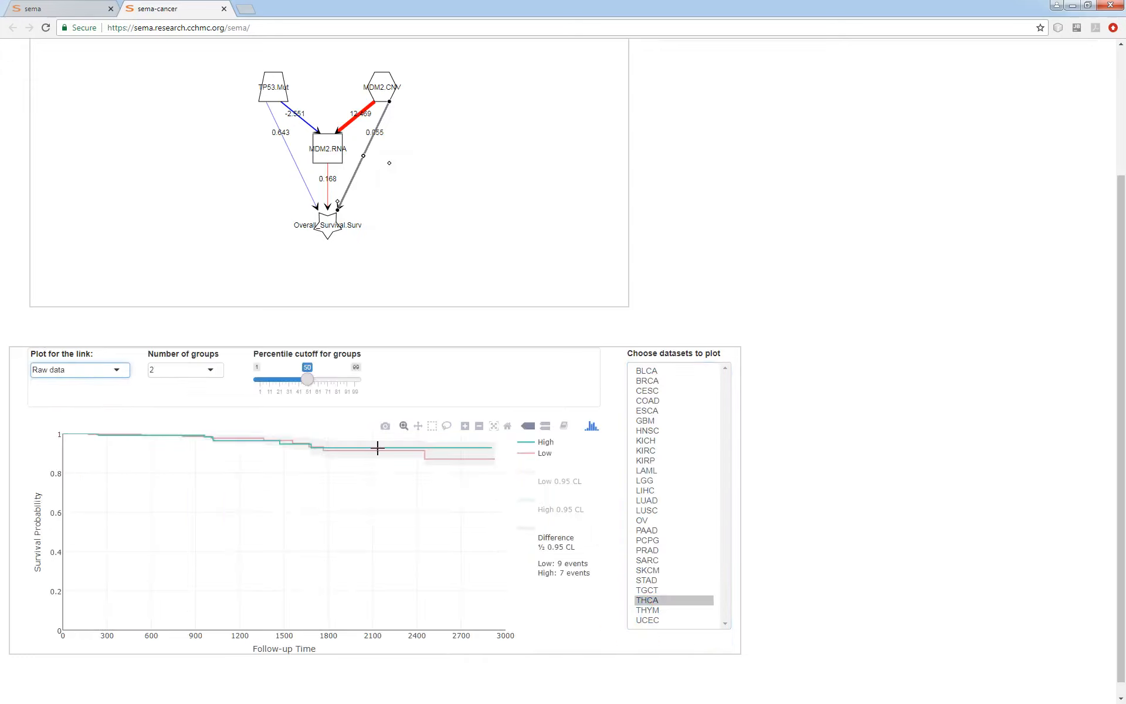
Compare THCA's high and low survival curves at percentile cutoffs such as 67, 90 and 95, ending with the cutoff at 99.
left_click_drag(309, 384, 325, 384)
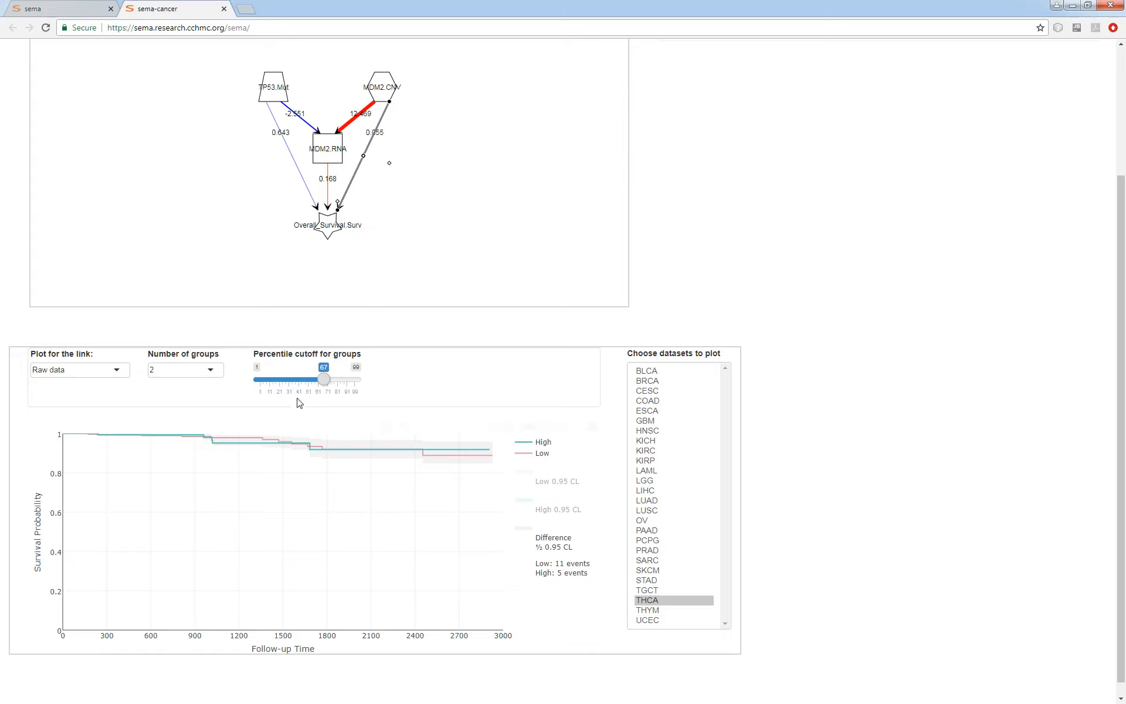
left_click_drag(323, 383, 346, 386)
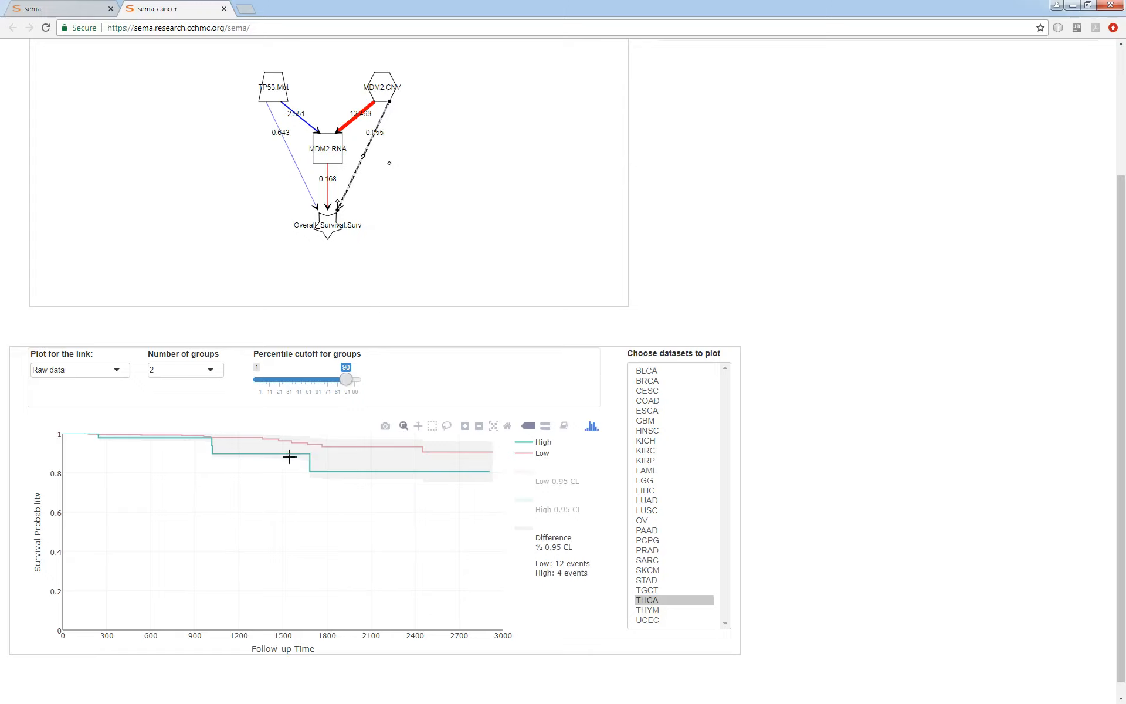
left_click_drag(346, 380, 329, 384)
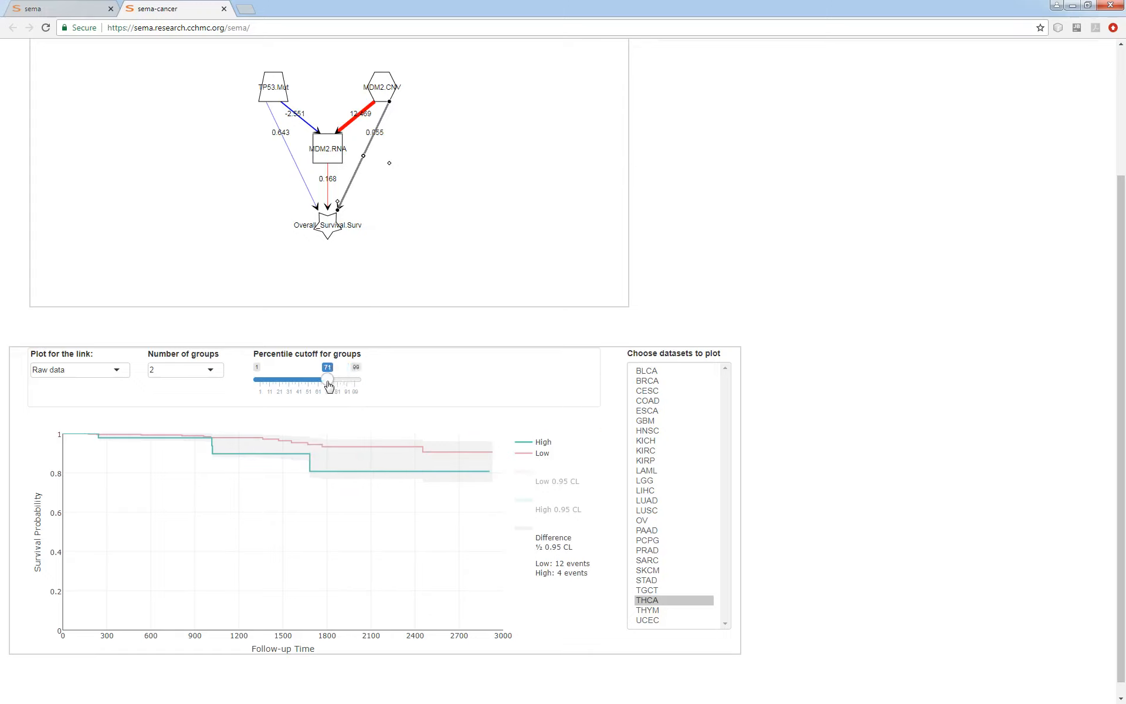
left_click_drag(336, 384, 353, 384)
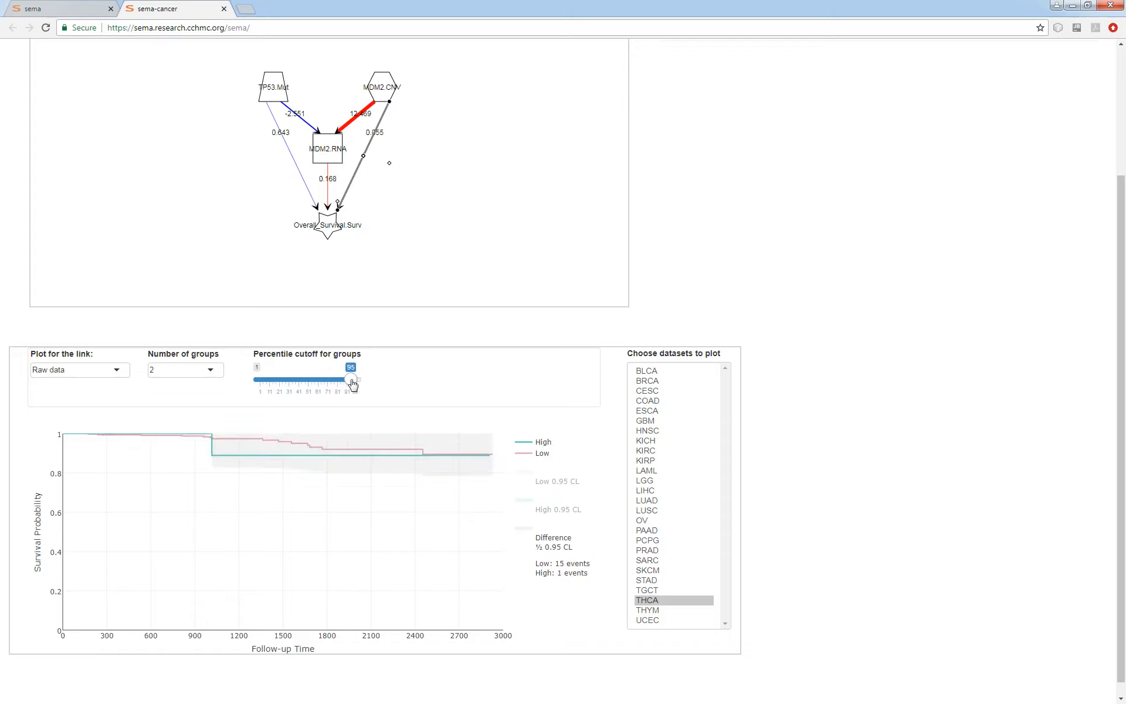
left_click_drag(353, 384, 366, 384)
Switch the MDM2.CNV link's raw-data survival plot from THCA to GBM and finally to the BLCA dataset.
left_click(90, 371)
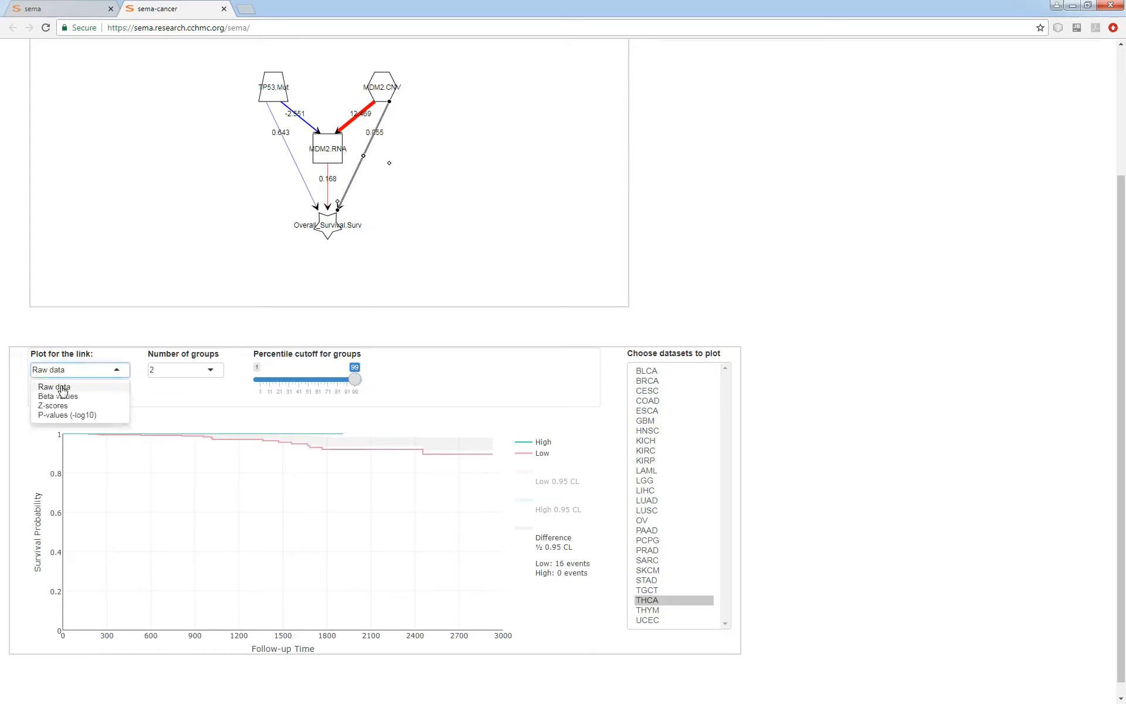
left_click(664, 422)
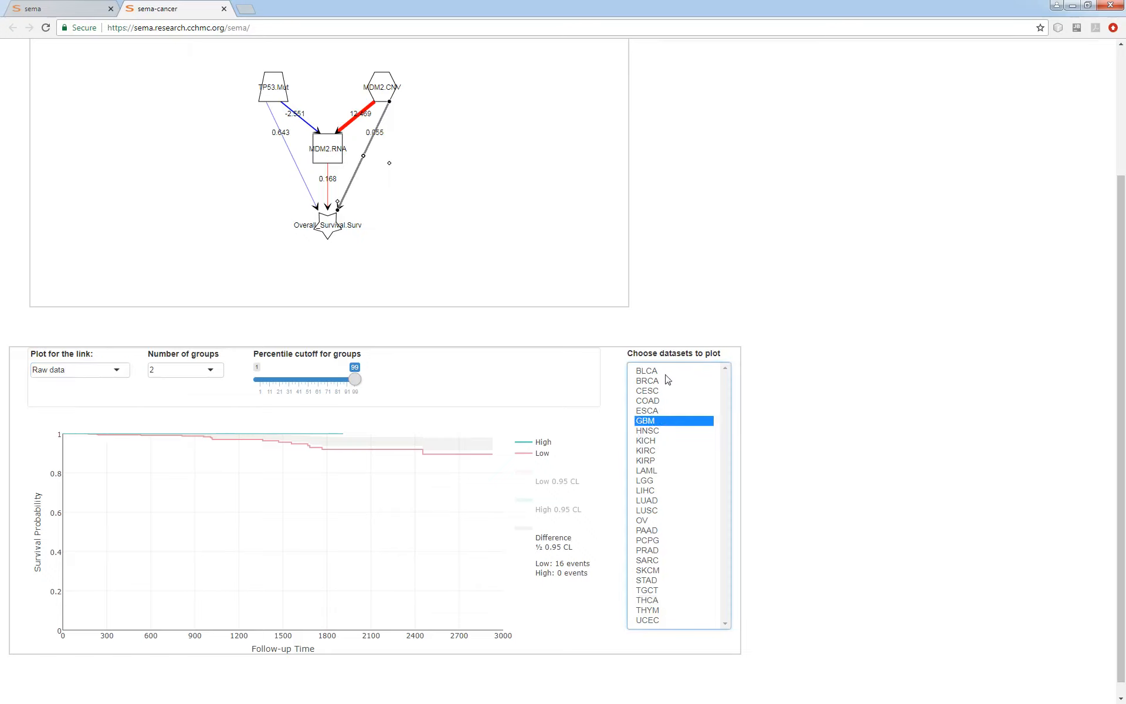
left_click(665, 374)
scroll(842, 432, "up", 3)
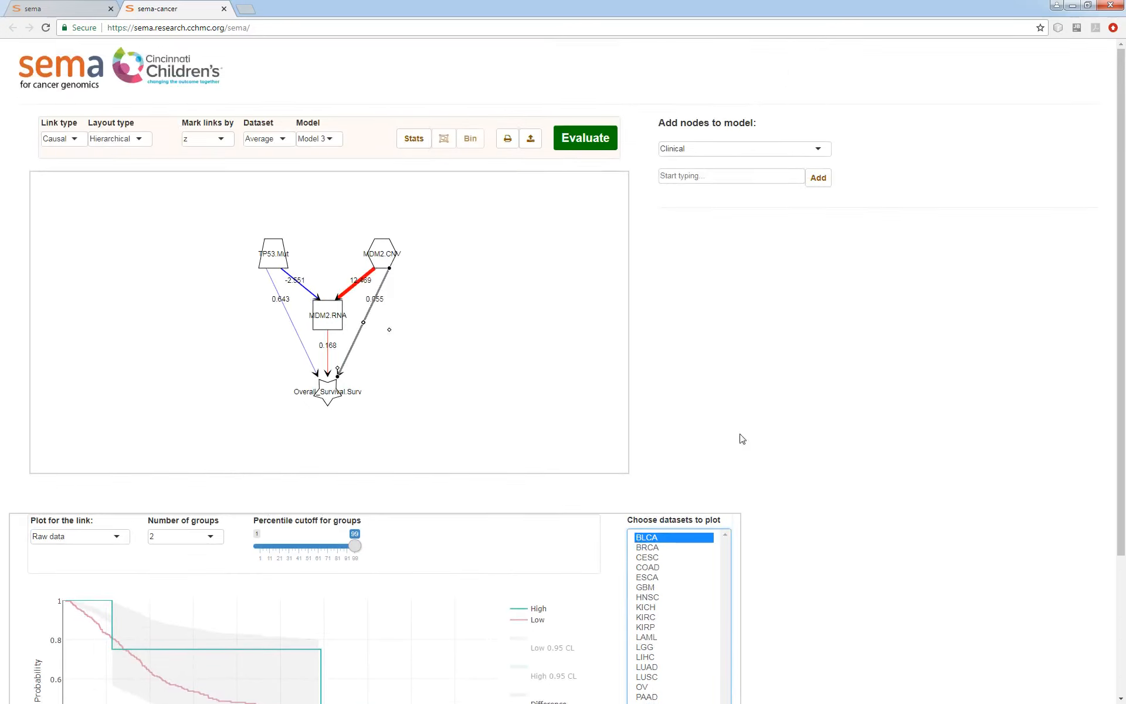